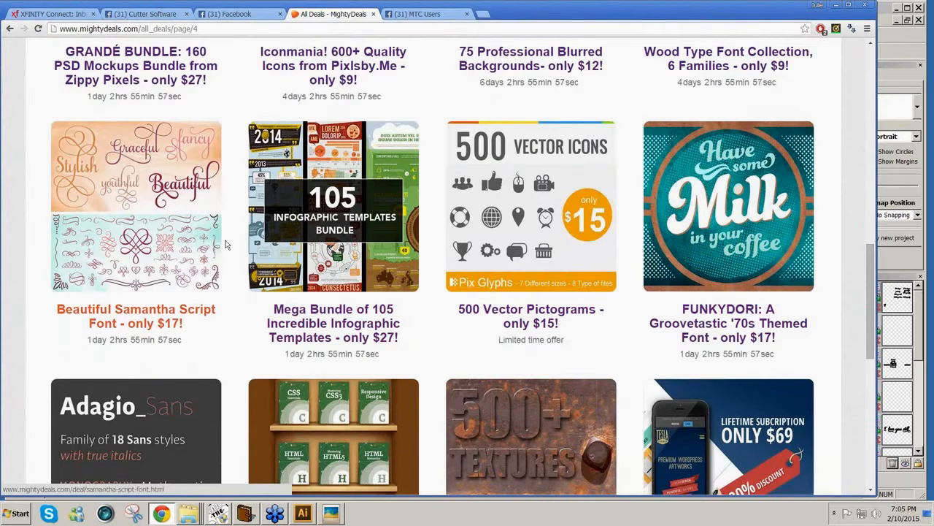
Open the Beautiful Samantha Script Font deal on MightyDeals and show its purchase options
left_click_drag(874, 307, 846, 305)
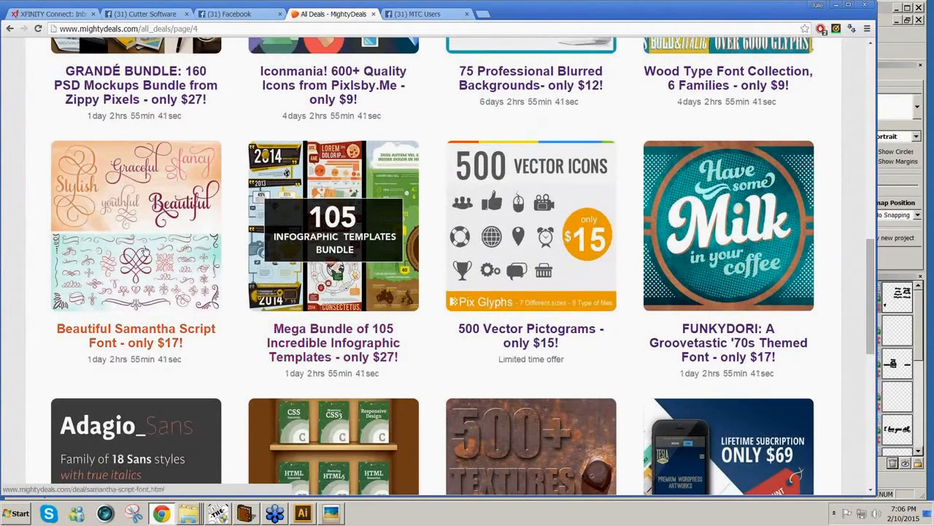
left_click(145, 250)
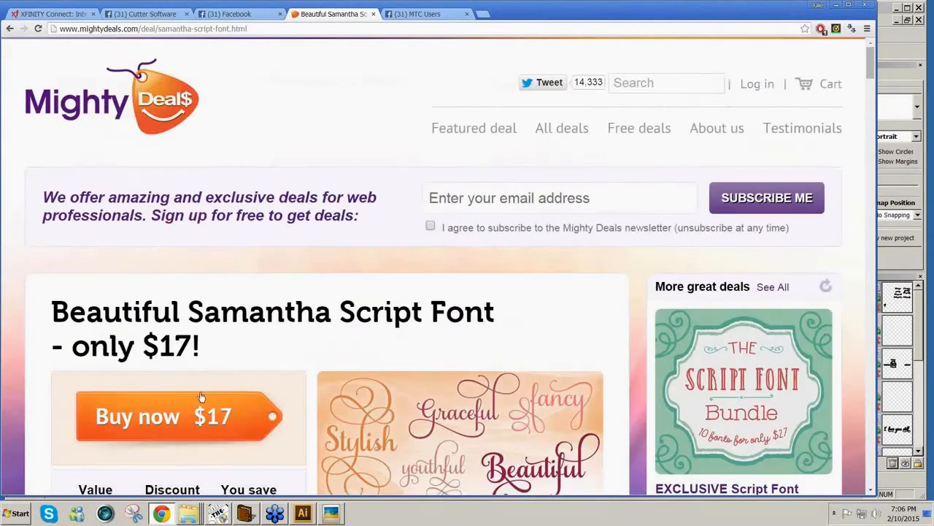
scroll(339, 437, "down", 3)
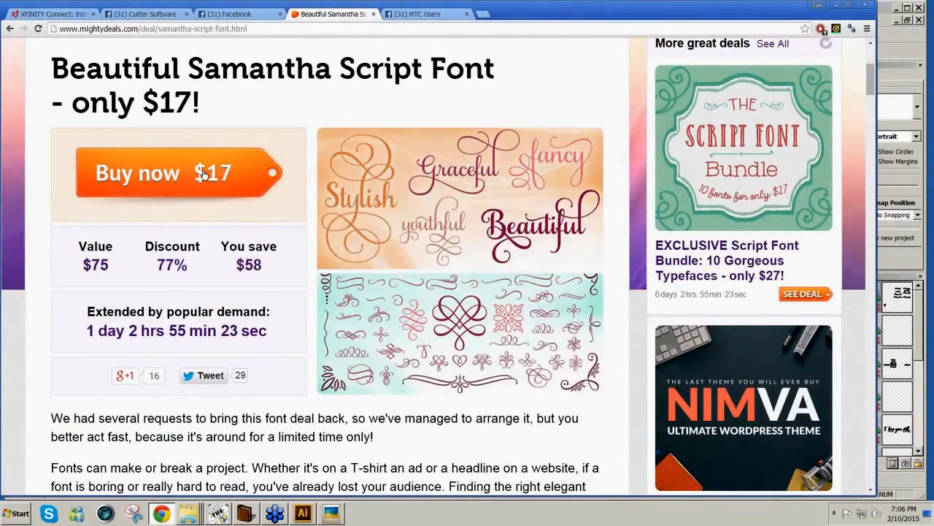
left_click(203, 174)
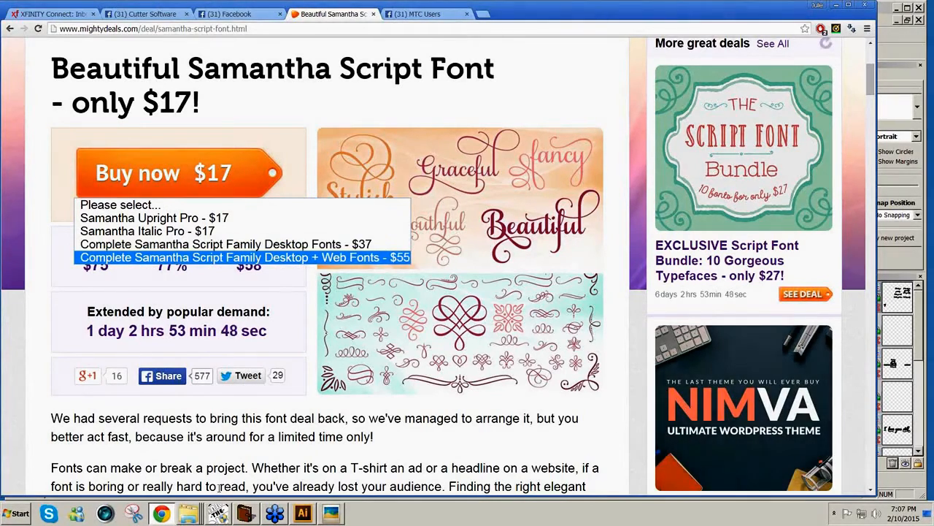
Switch to Make The Cut and select the first column of lettering in the I LovedYouYesterdayDemo project
left_click(217, 513)
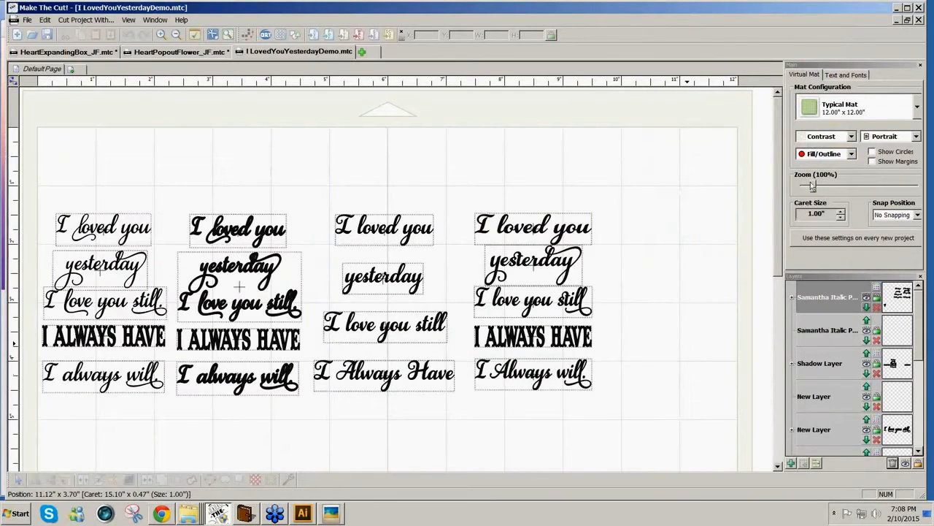
left_click_drag(812, 188, 817, 187)
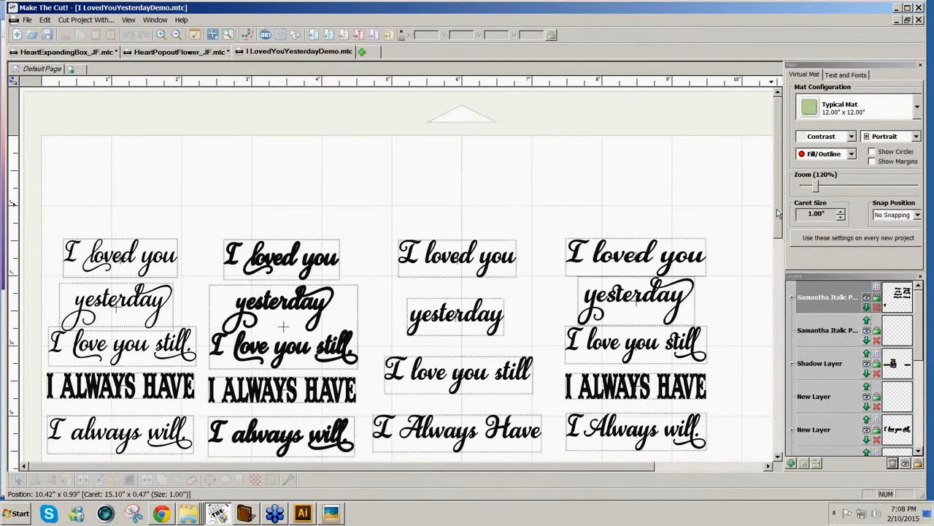
left_click_drag(777, 209, 775, 243)
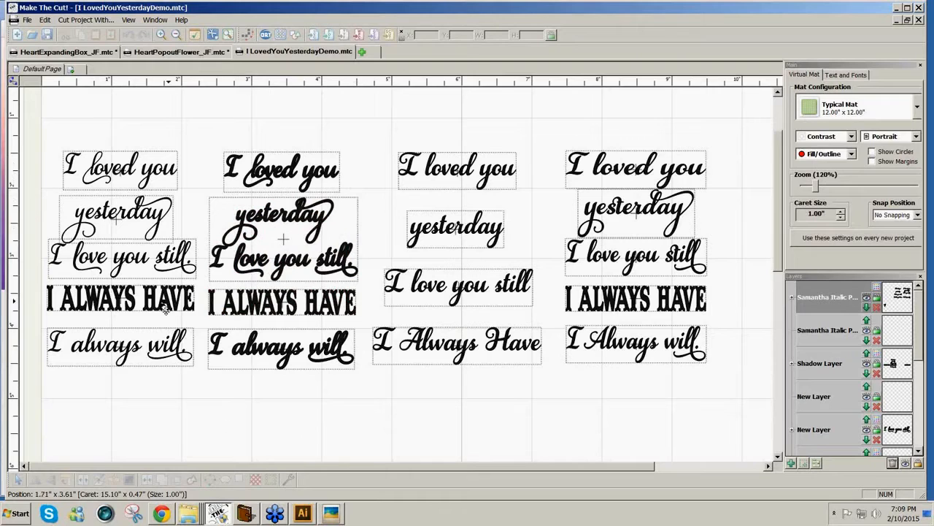
left_click_drag(38, 127, 208, 400)
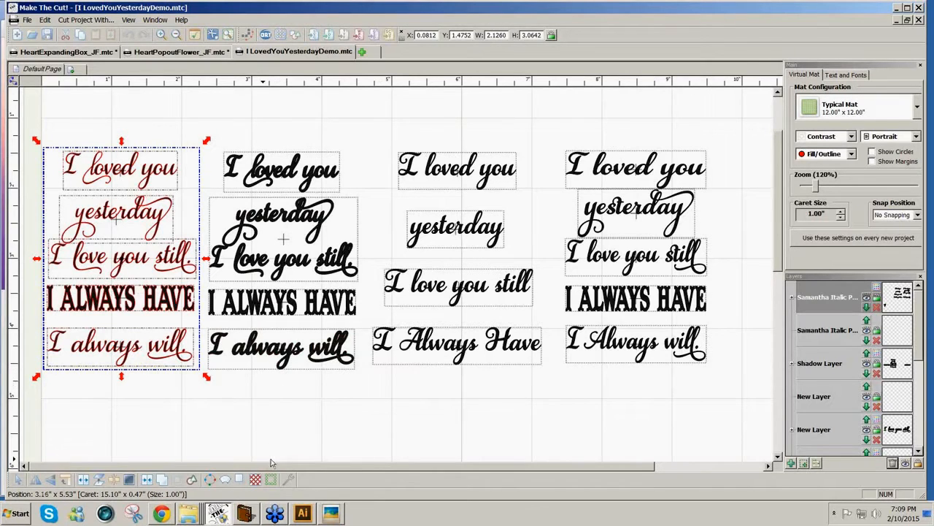
Select the third column of lettering and, in its place, the fourth column to compare the two versions
left_click_drag(292, 469, 303, 469)
left_click_drag(353, 117, 544, 392)
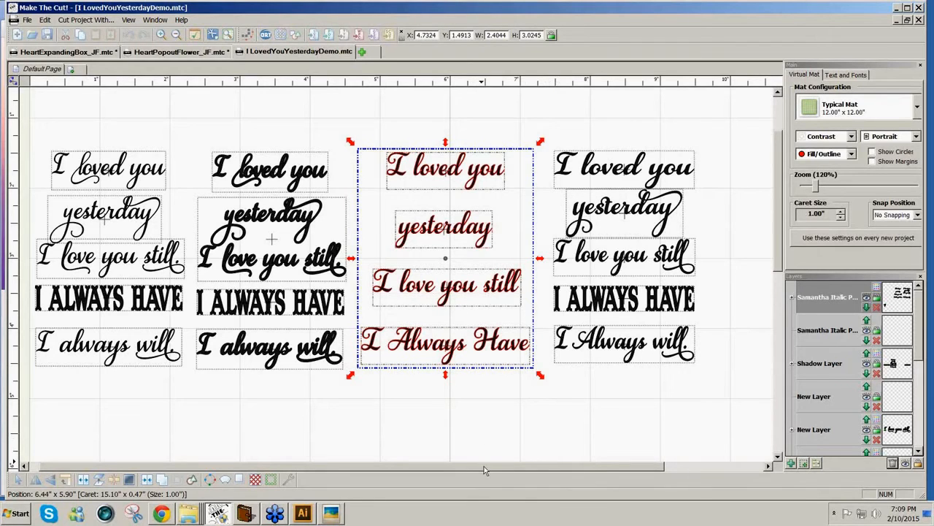
left_click_drag(484, 467, 530, 465)
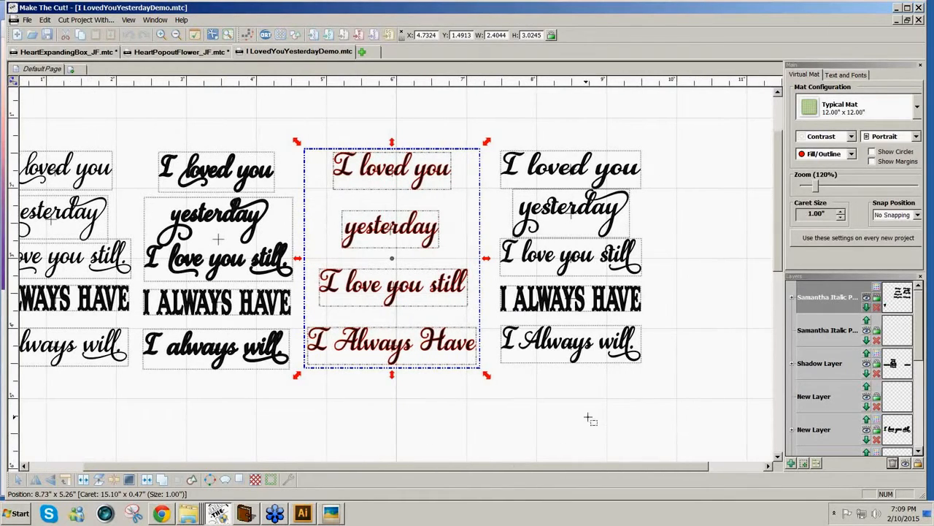
left_click(590, 420)
left_click_drag(468, 132, 676, 402)
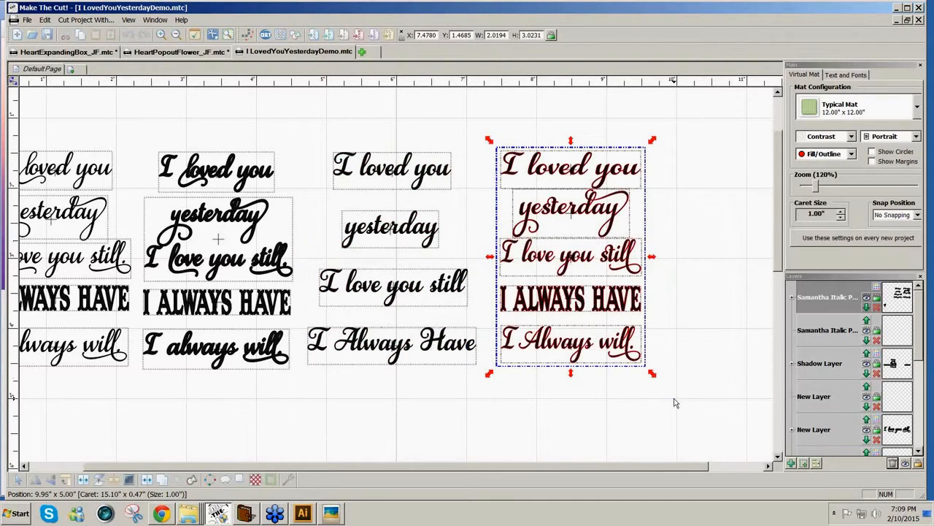
Turn off bold for the Samantha Italic PRO font and deselect the fourth lettering column
left_click(843, 75)
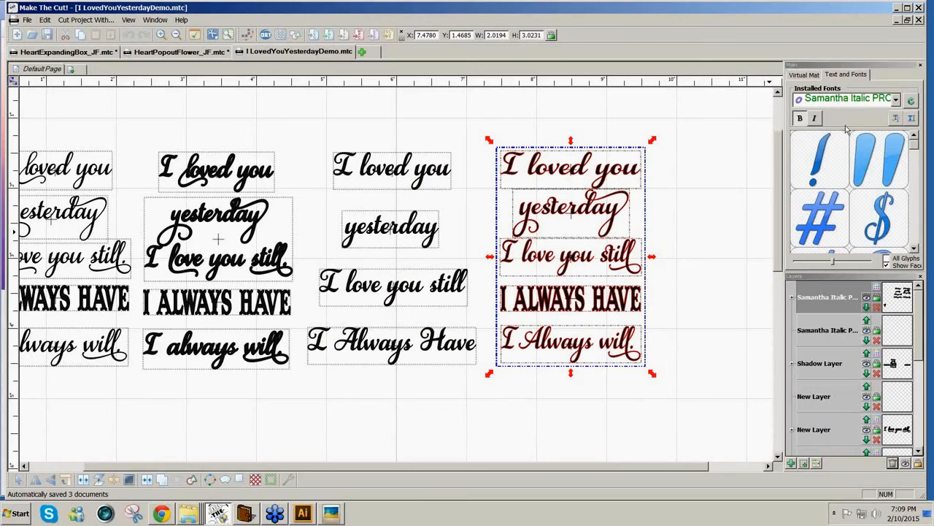
left_click(800, 120)
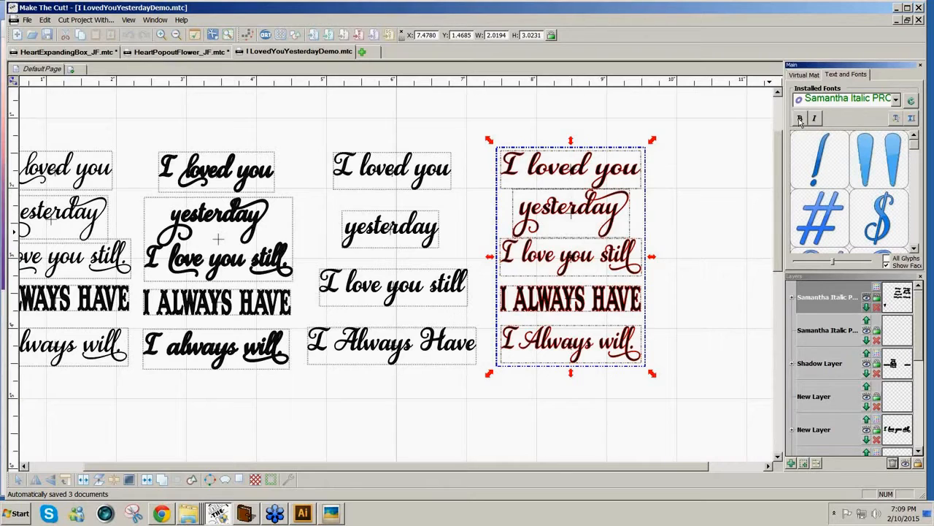
left_click(800, 119)
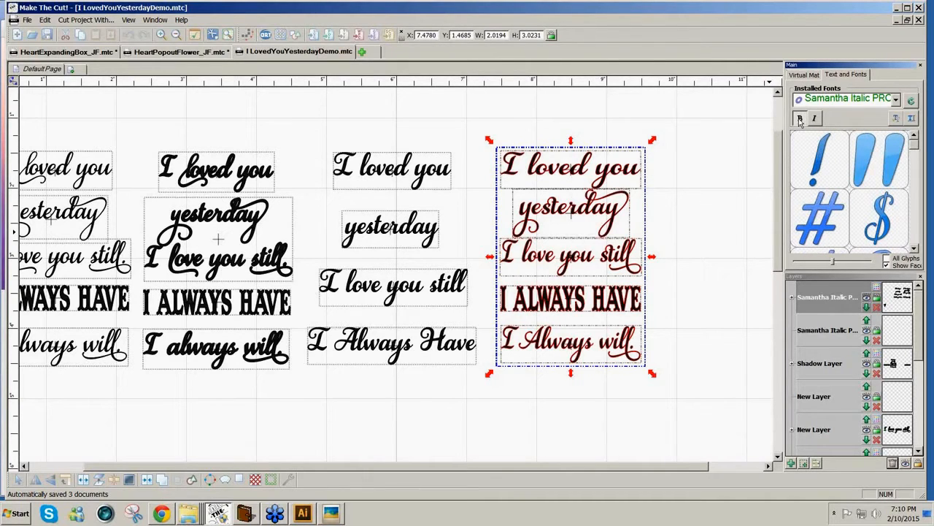
left_click(800, 119)
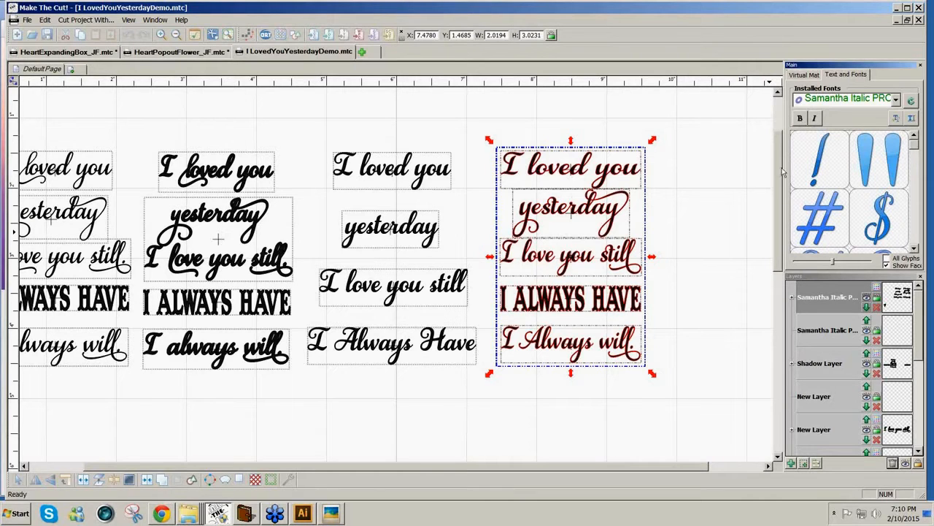
left_click_drag(678, 468, 627, 468)
left_click(615, 423)
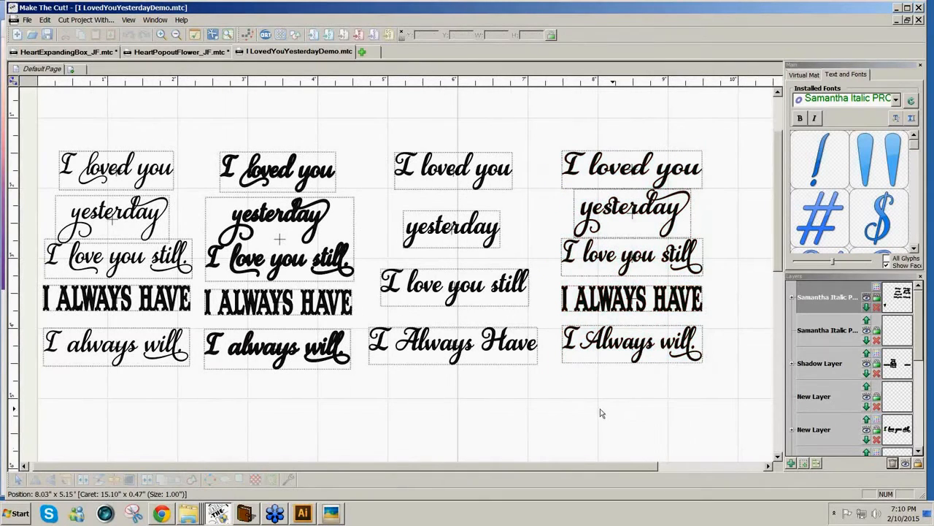
left_click(702, 297)
left_click_drag(592, 469, 698, 469)
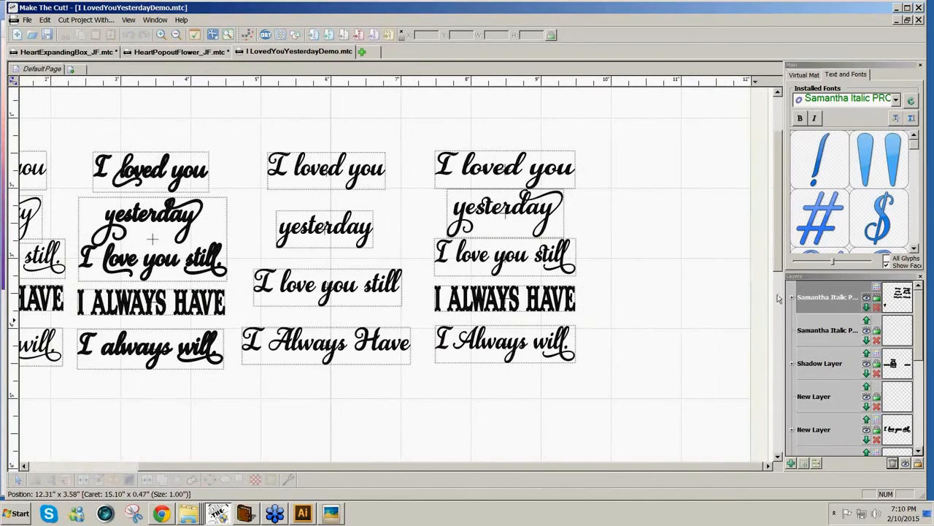
mouse_move(782, 268)
left_mouse_down()
mouse_move(781, 247)
mouse_move(779, 273)
left_mouse_up()
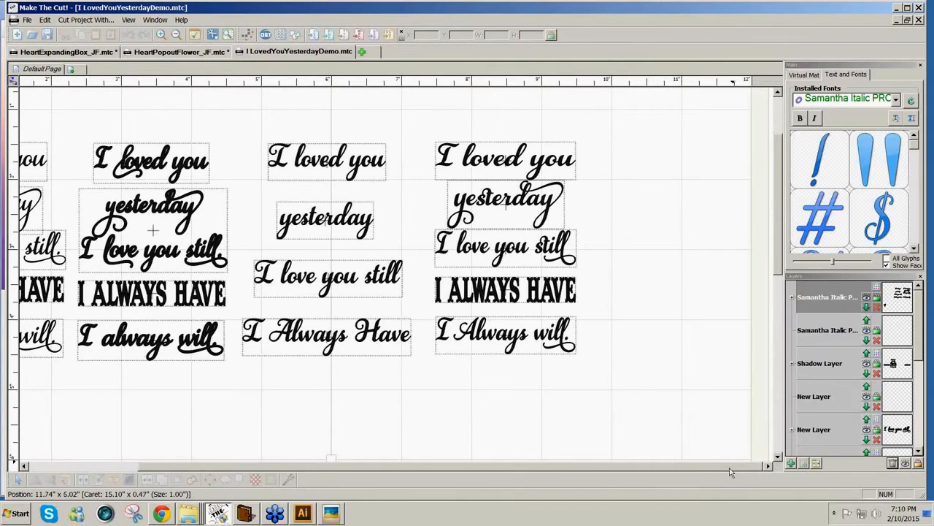
left_click_drag(730, 467, 629, 465)
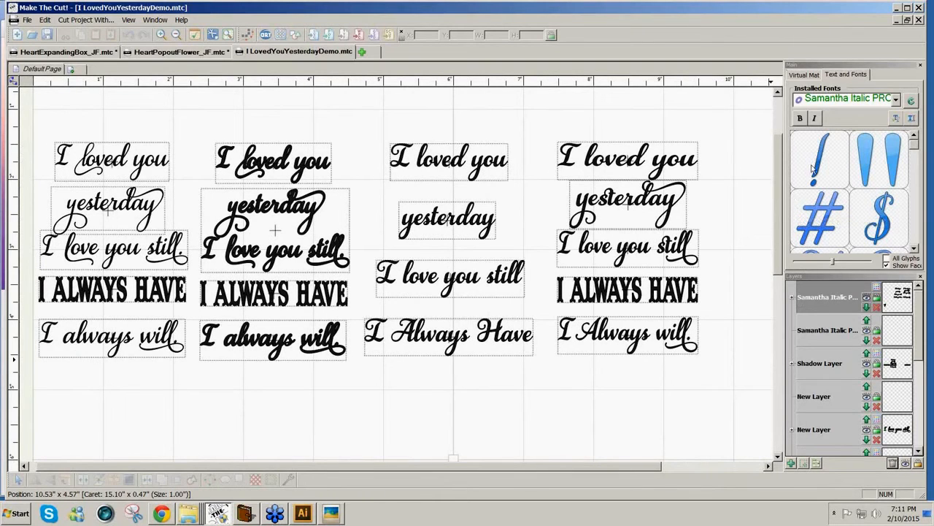
Add a text group split by lines, "I loved you / yesterday / I love you still / I Always Have / I always will.", beside the fourth column
left_click(912, 119)
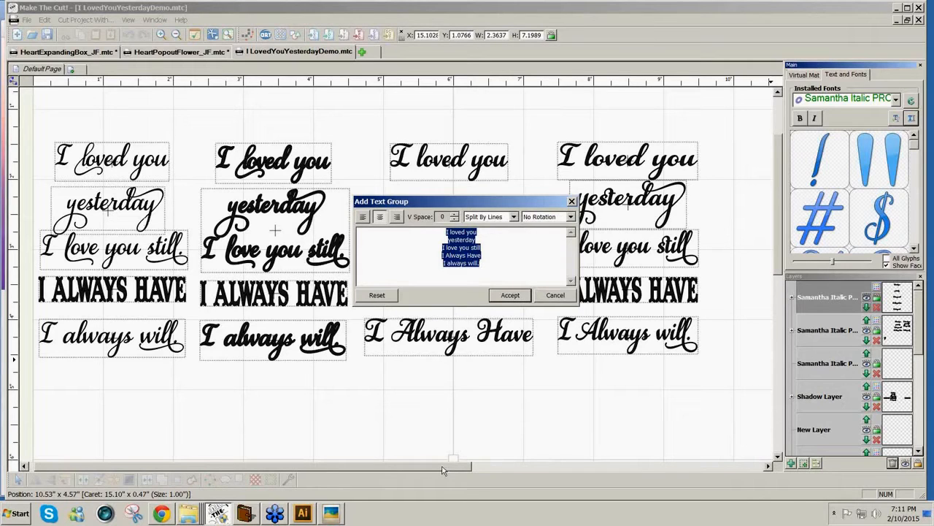
left_click(509, 295)
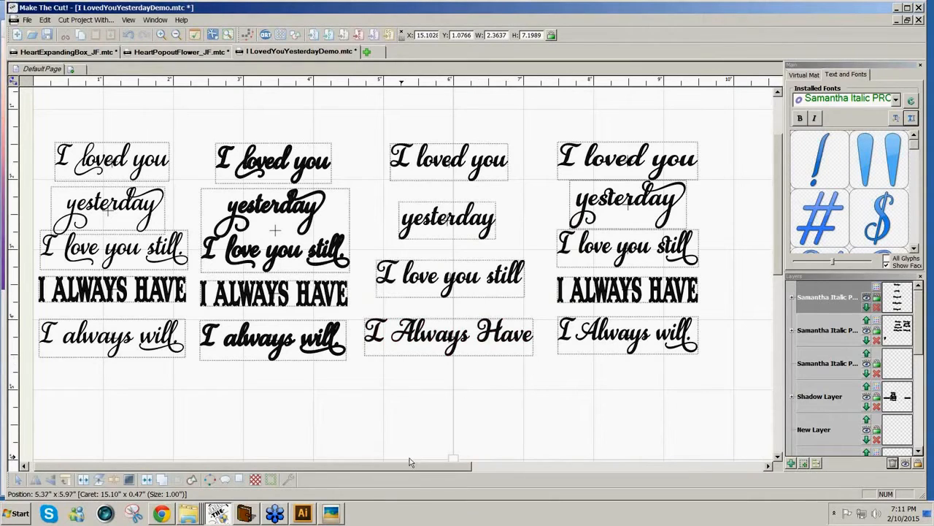
left_click_drag(407, 466, 711, 466)
mouse_move(701, 261)
left_mouse_down()
mouse_move(614, 253)
mouse_move(706, 250)
left_mouse_up()
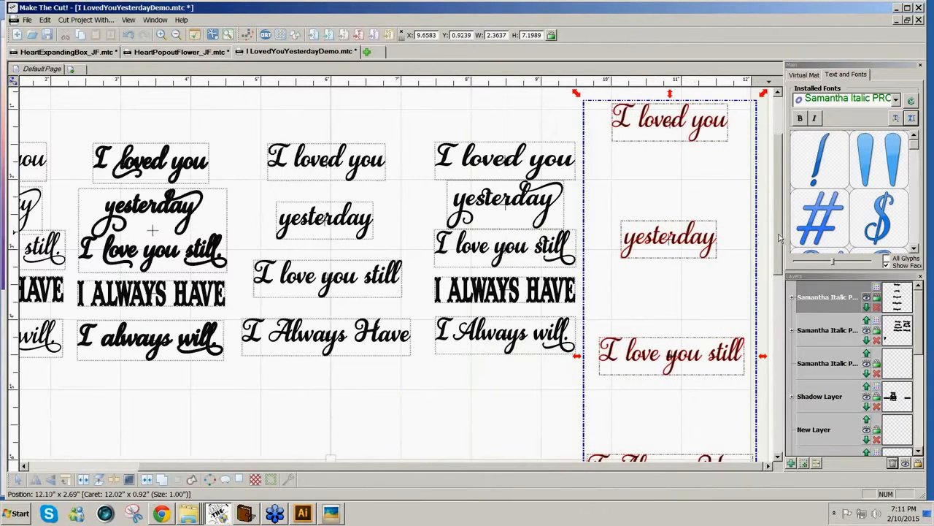
Deselect the new text group and select only its "yesterday" line
left_click_drag(780, 238, 781, 273)
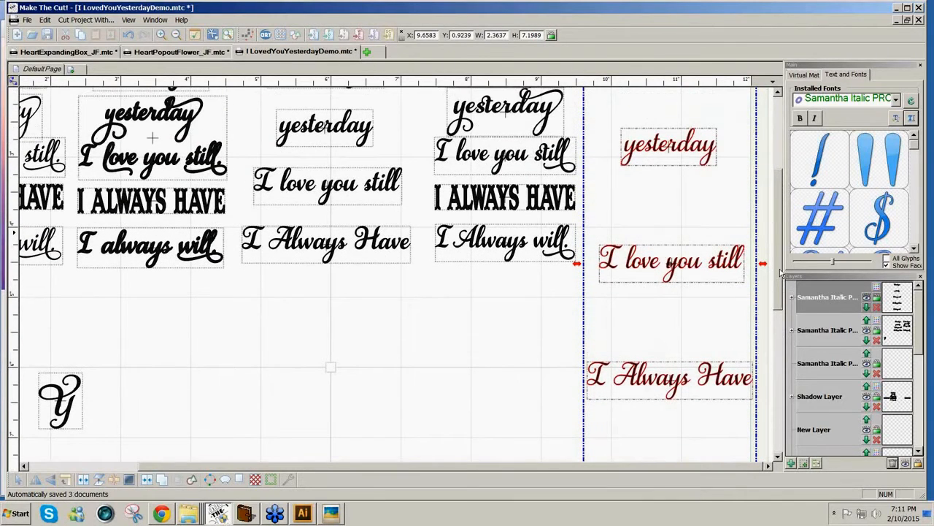
left_click(544, 301)
left_click(675, 150)
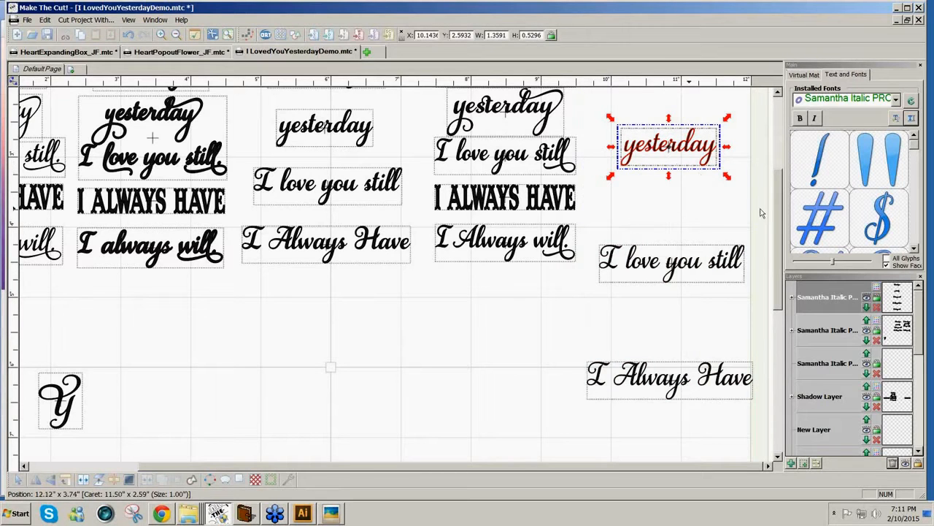
left_click_drag(776, 218, 778, 178)
Select all five lines of the new text group and tighten their vertical spacing to a height of about 4.94 inches
left_click(563, 107)
left_click_drag(563, 107, 760, 459)
left_click_drag(781, 249, 774, 349)
left_click(678, 344, "shift")
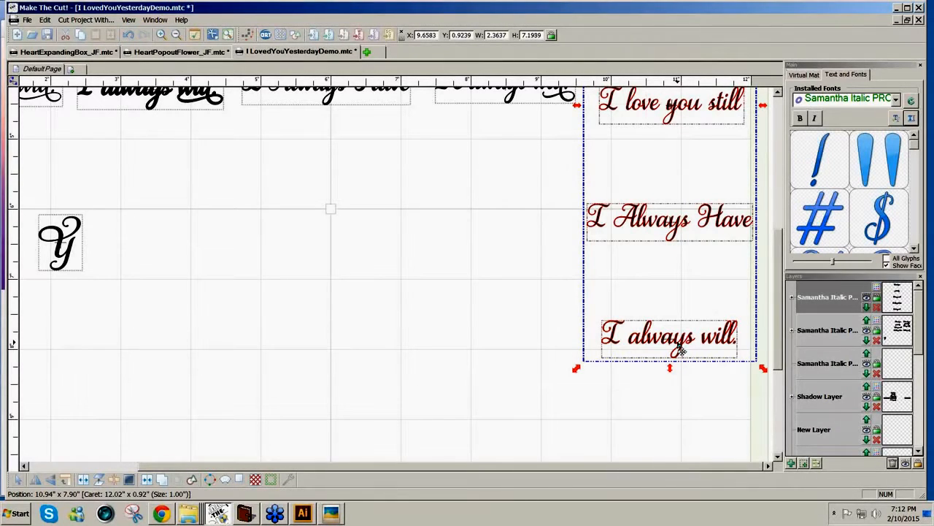
left_click_drag(669, 369, 672, 209)
scroll(781, 270, "up", 1)
scroll(782, 270, "up", 6)
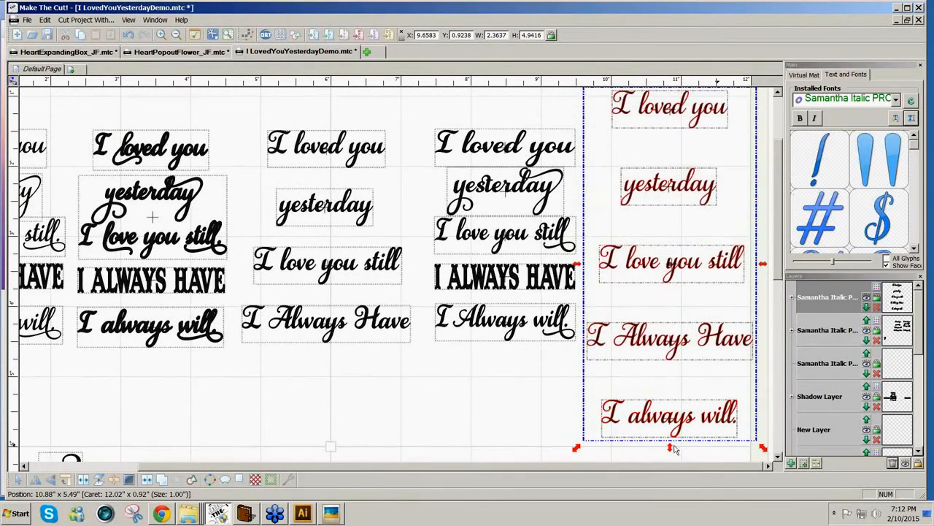
Tighten the five-line group to about 2.83 inches high and place it level with the fourth column, at about X 9.70, Y 1.51
left_click_drag(672, 449, 682, 311)
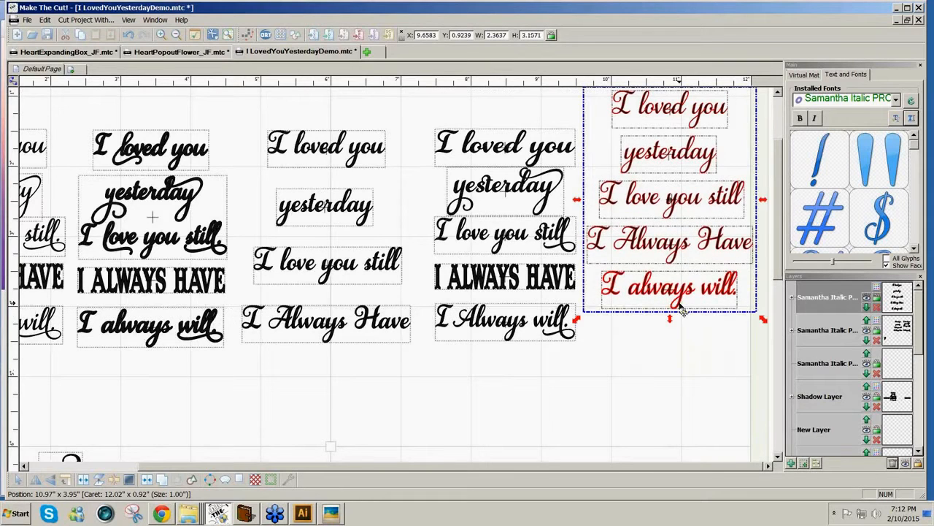
left_click_drag(671, 319, 675, 295)
left_click_drag(676, 295, 682, 330)
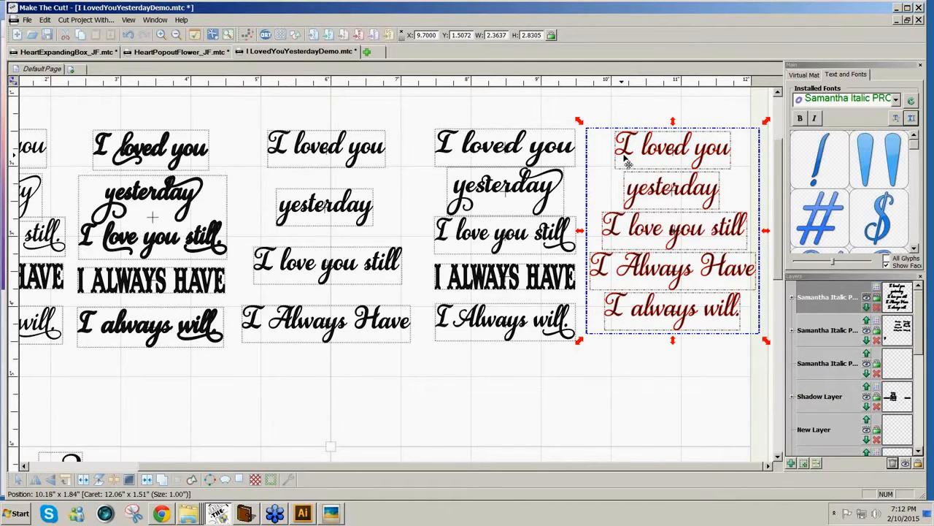
left_click(665, 112)
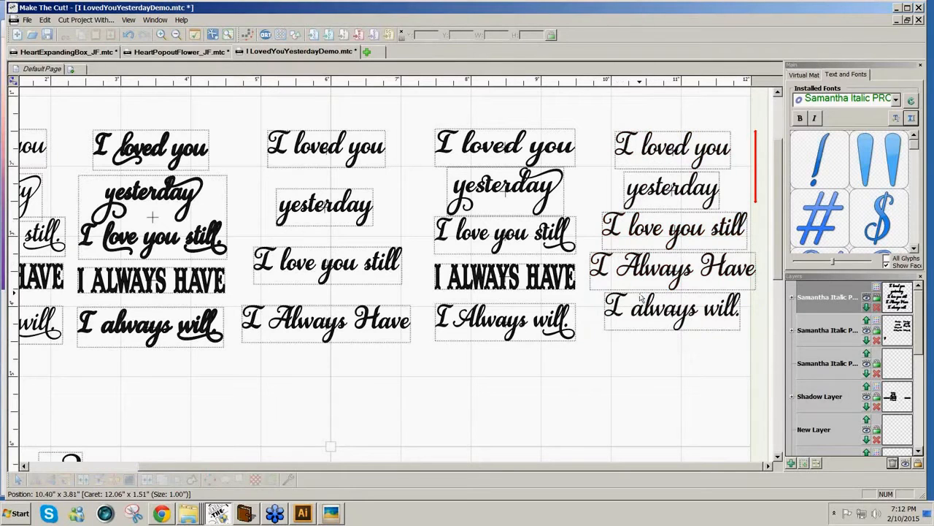
Switch to Illustrator and move the Glyphs panel clear of the SamanthaDemo.ai lettering
left_click(302, 514)
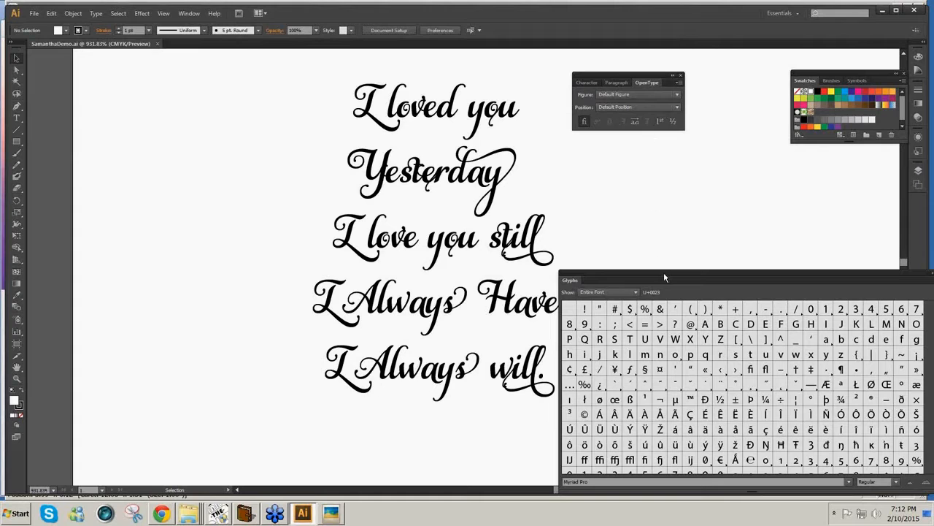
left_click_drag(664, 277, 693, 280)
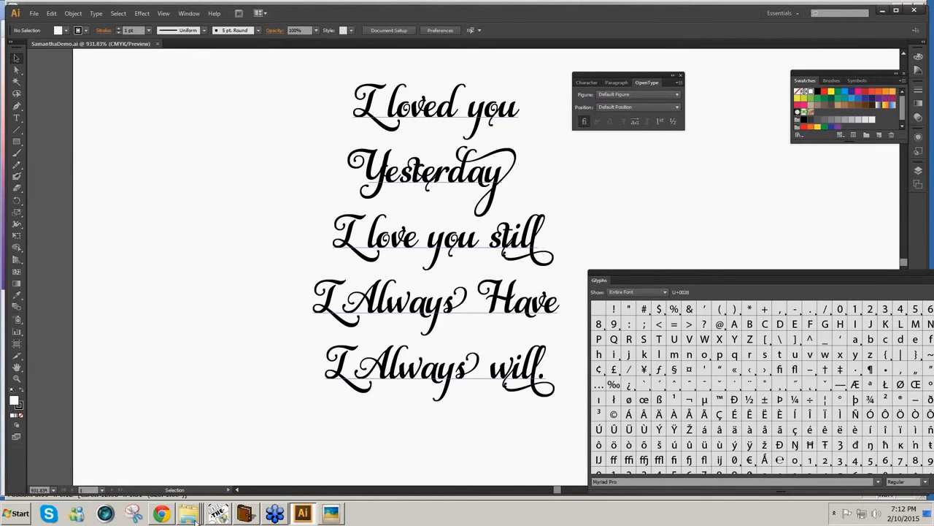
View the Samantha Script Font deal page in Chrome again and return to Illustrator
left_click(162, 514)
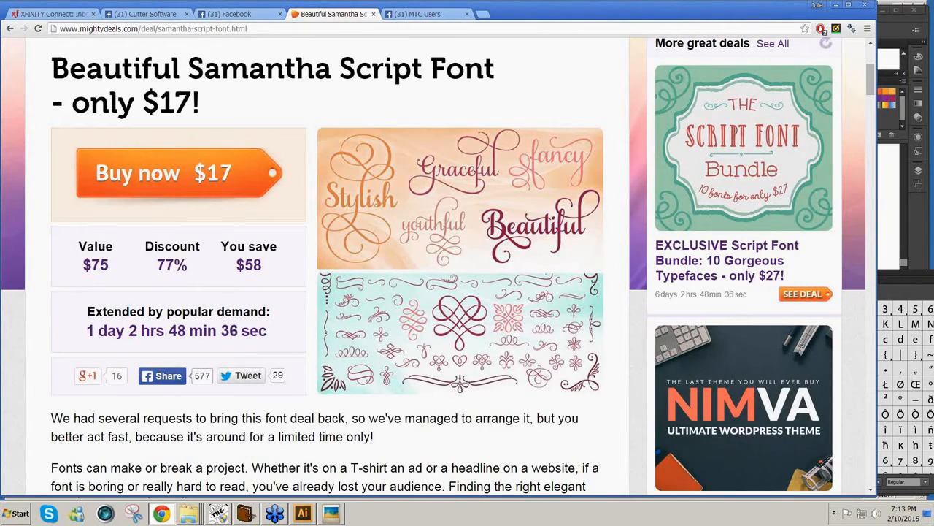
left_click(304, 516)
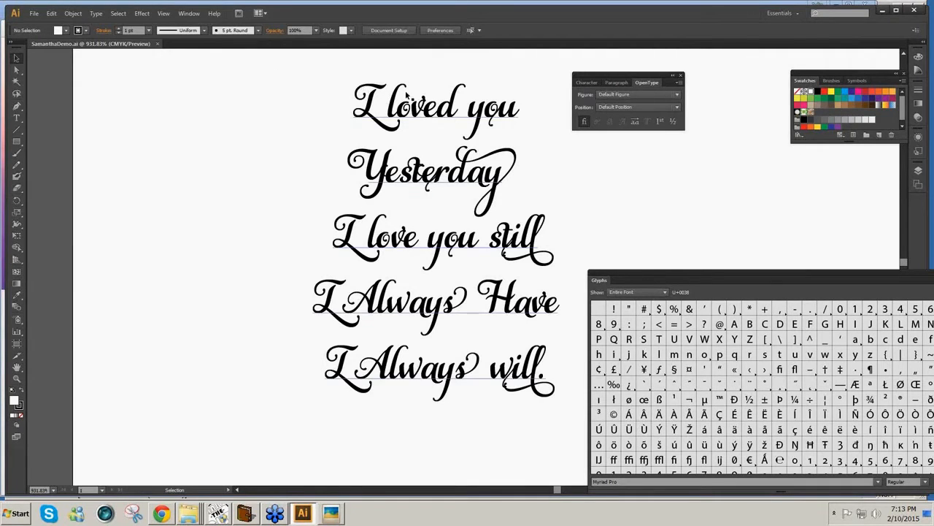
Select the whole five-line verse and turn off its Discretionary Ligatures and Swash OpenType features
left_click(584, 122)
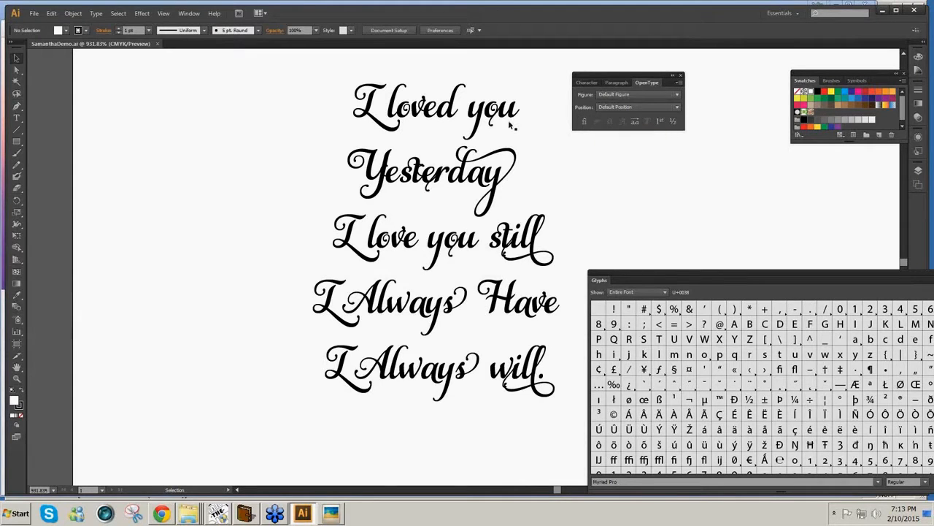
left_click_drag(287, 76, 579, 433)
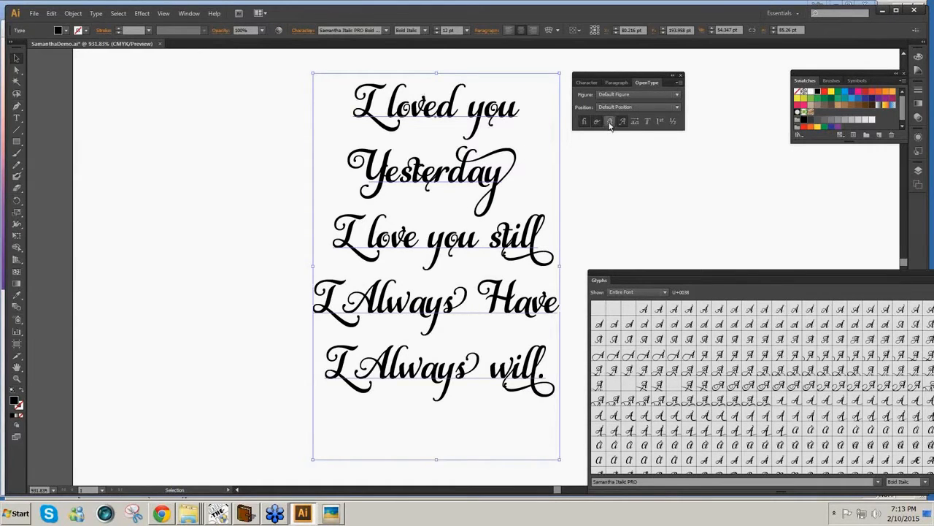
left_click(610, 125)
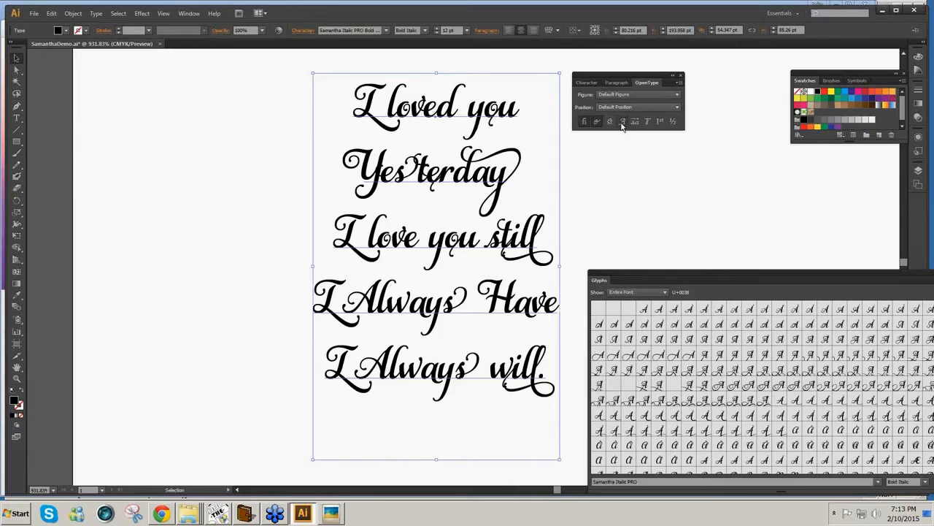
left_click(624, 125)
Try the Stylistic Alternates and Titling Alternates features on the selected verse and switch both off again
left_click(634, 123)
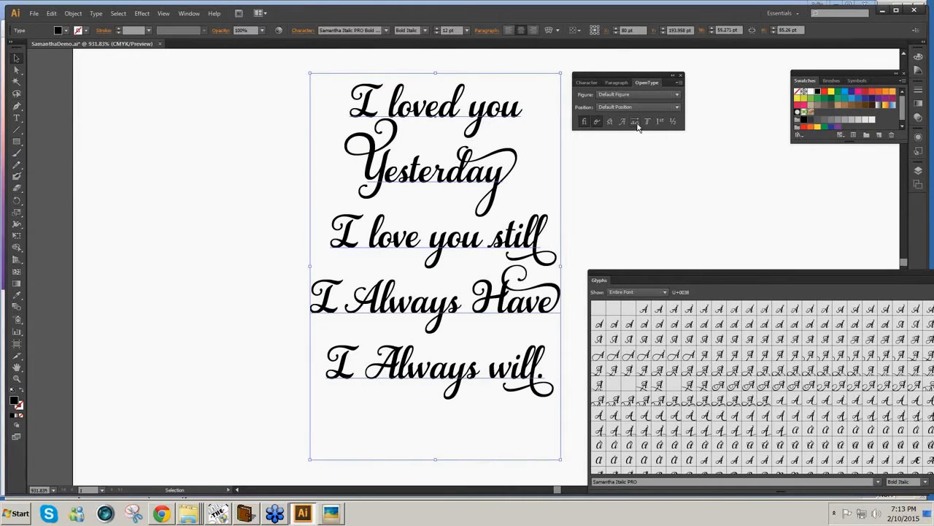
left_click(647, 126)
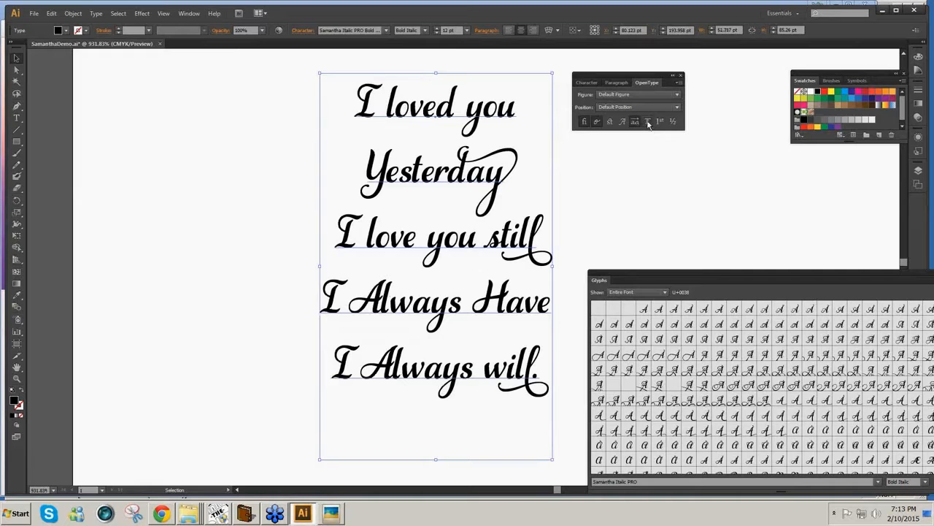
left_click(648, 125)
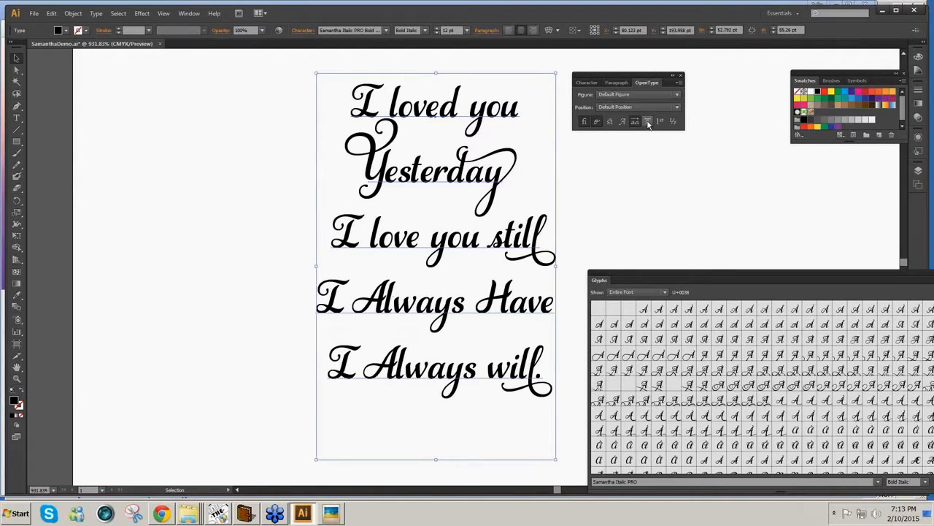
left_click(634, 123)
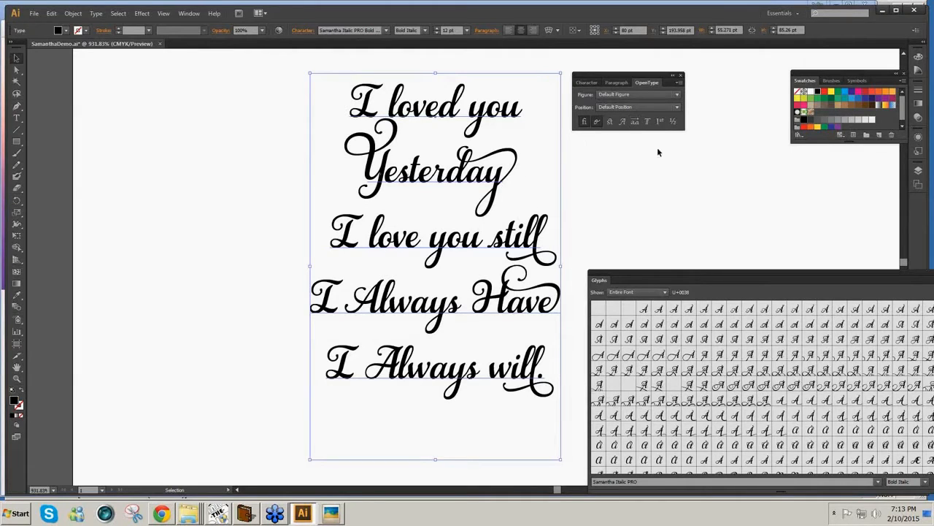
Turn on Discretionary Ligatures and Stylistic Alternates for the verse, comparing it with Swash on before switching Swash off
left_click(623, 123)
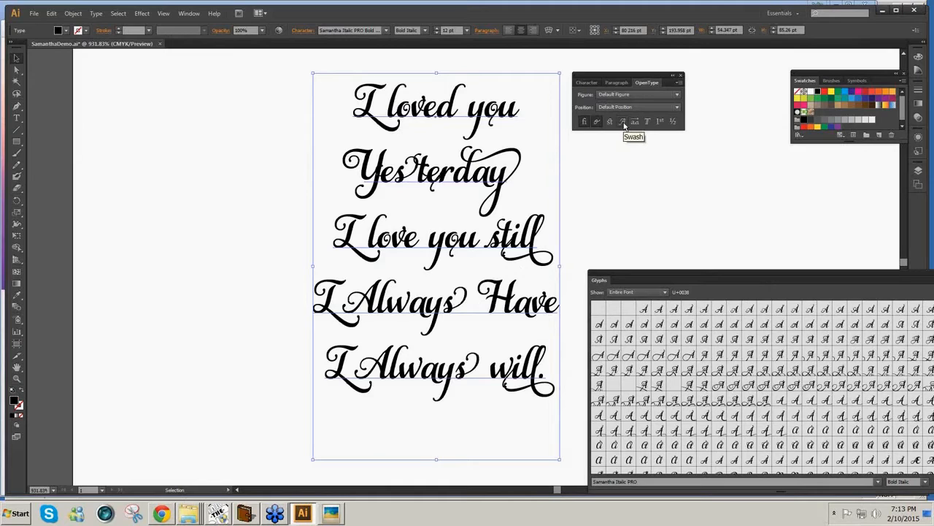
left_click(611, 124)
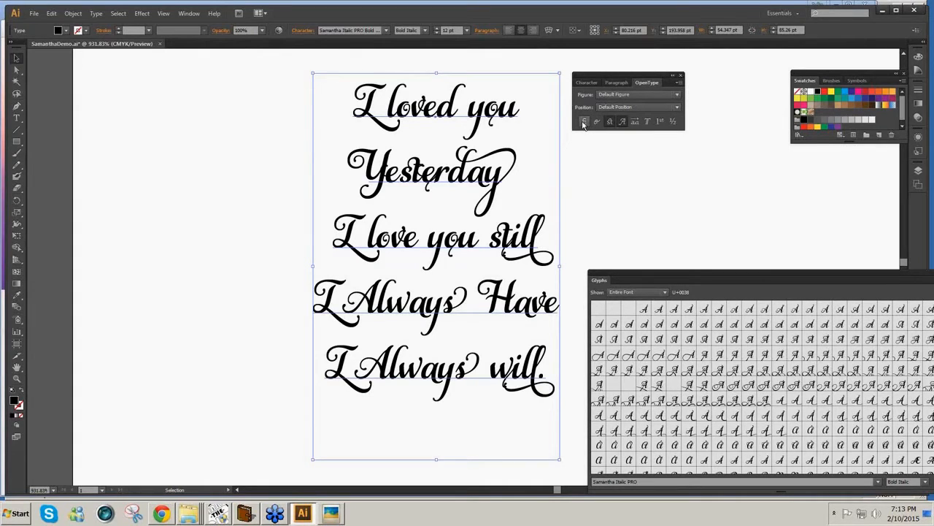
left_click(622, 123)
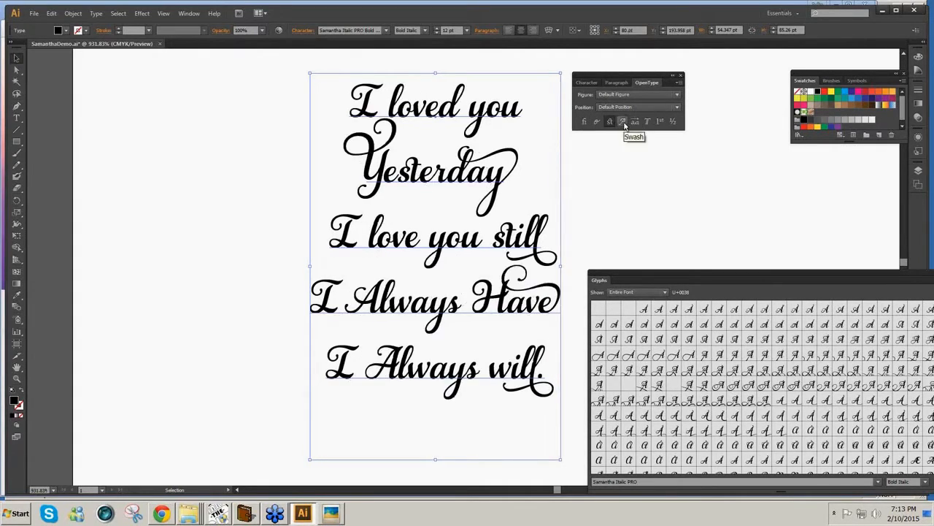
left_click(632, 128)
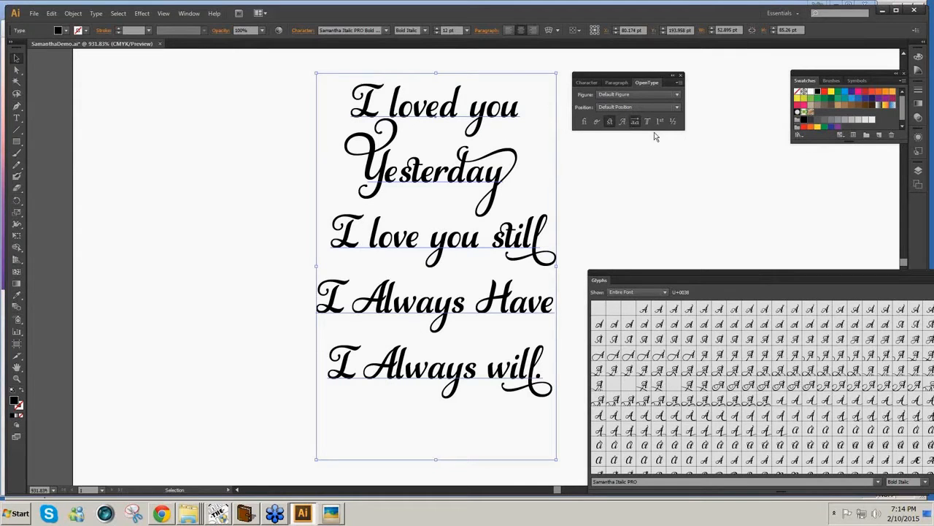
Place the text cursor before the I of "I love you still" and move the Glyphs panel fully into view
left_click_drag(673, 276, 651, 206)
left_click(16, 117)
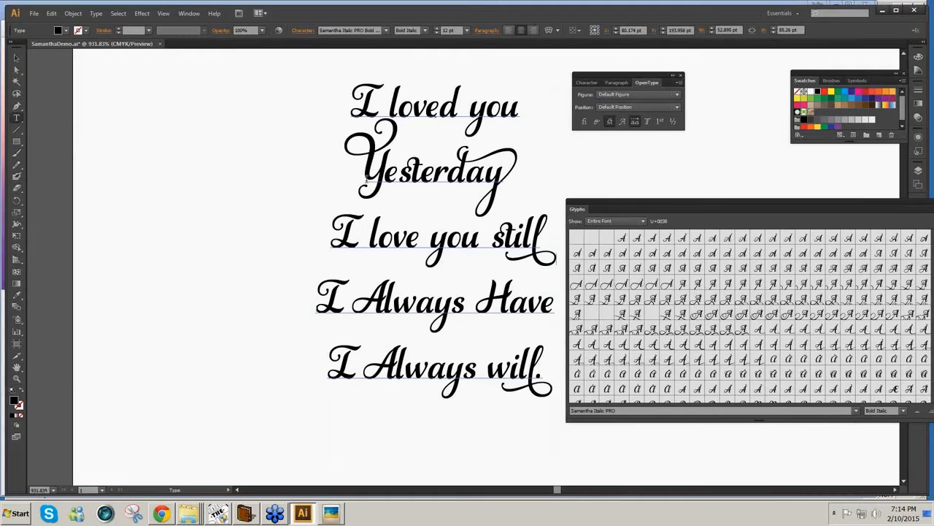
left_click(333, 241)
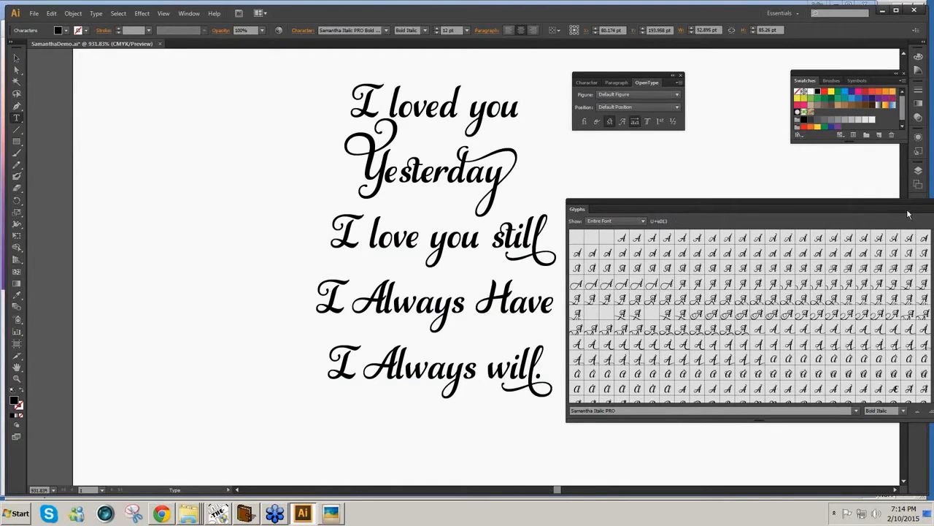
left_click_drag(844, 205, 782, 200)
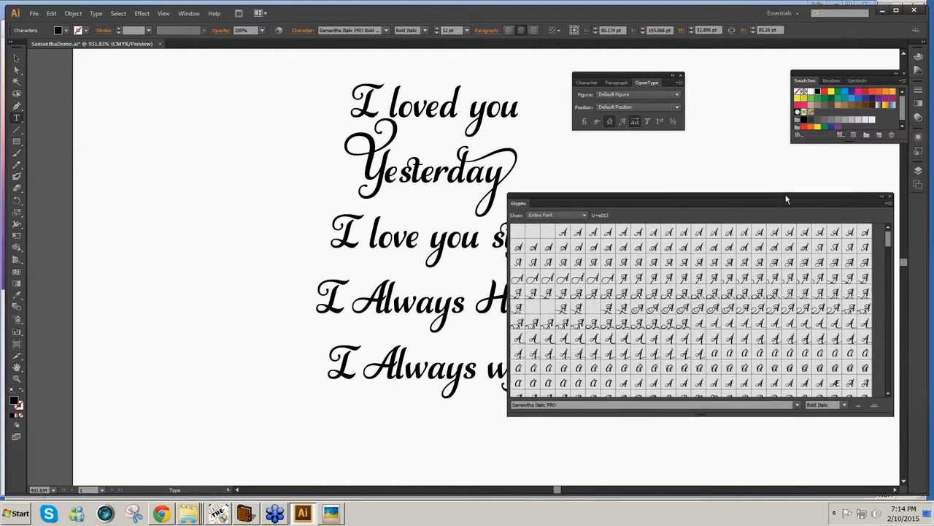
Try an alternate capital I glyph from the Samantha Italic PRO set at the start of "I love you still"
mouse_move(888, 249)
left_mouse_down()
mouse_move(881, 309)
mouse_move(882, 266)
left_mouse_up()
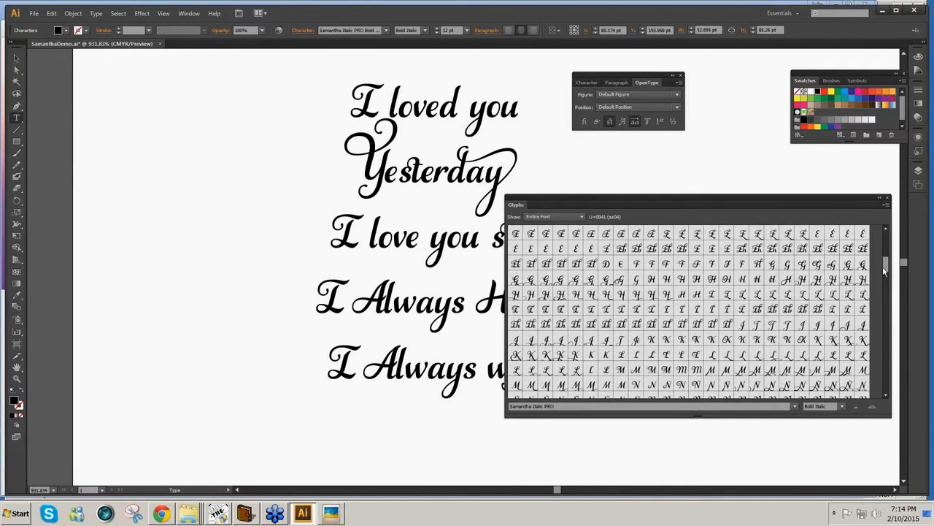
left_click(697, 311)
double_click(697, 311)
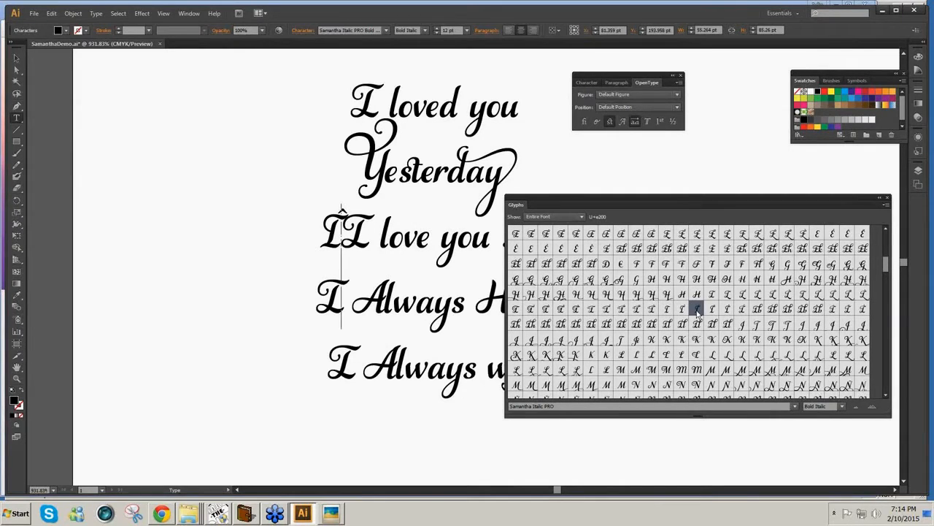
key("BackSpace")
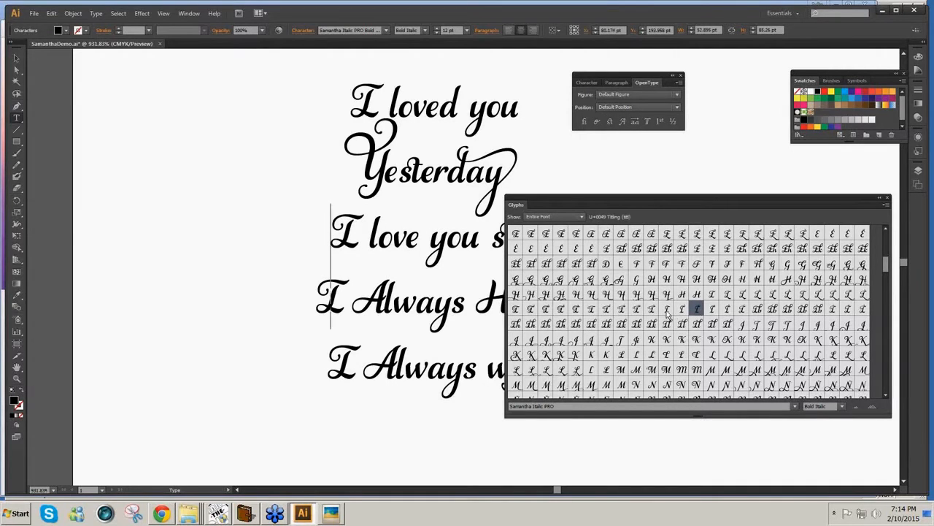
Replace the I of "I love you still" with the font's titling alternate glyph and move the Glyphs panel off the lettering
double_click(668, 311)
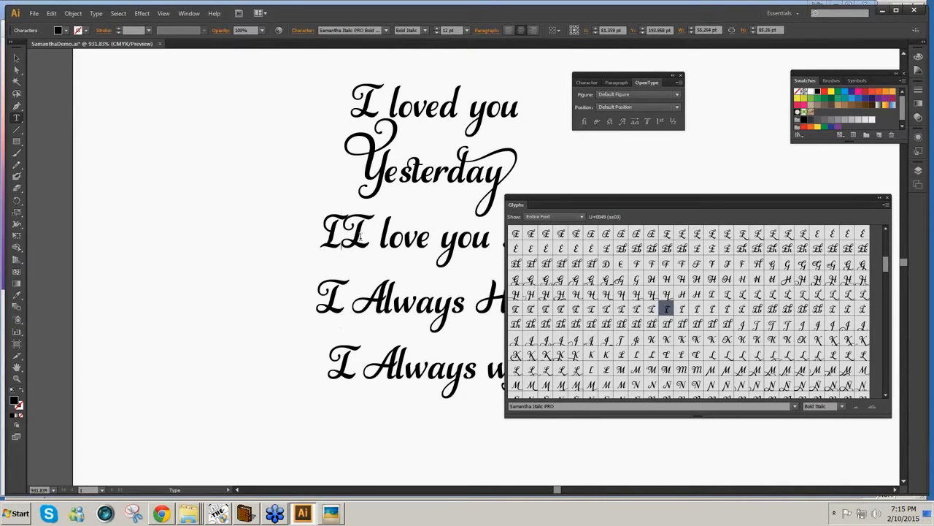
key("Delete")
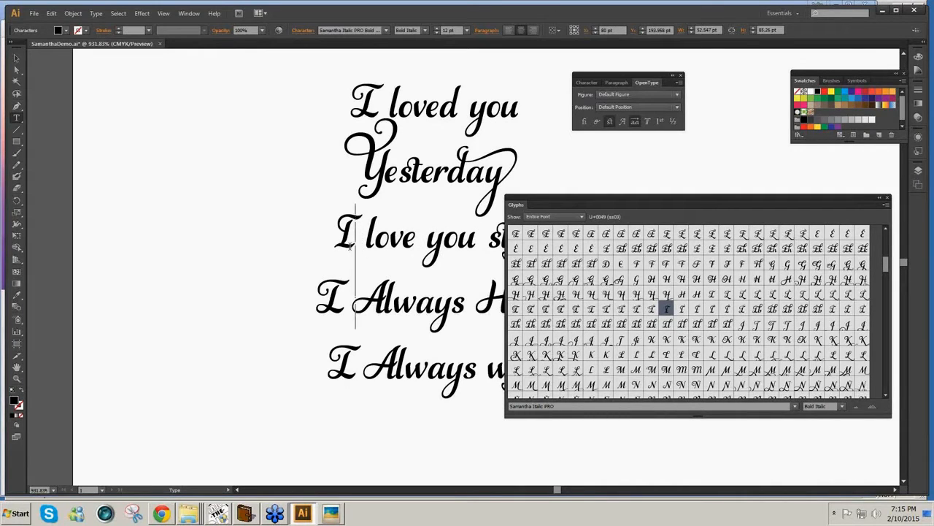
left_click_drag(581, 198, 676, 208)
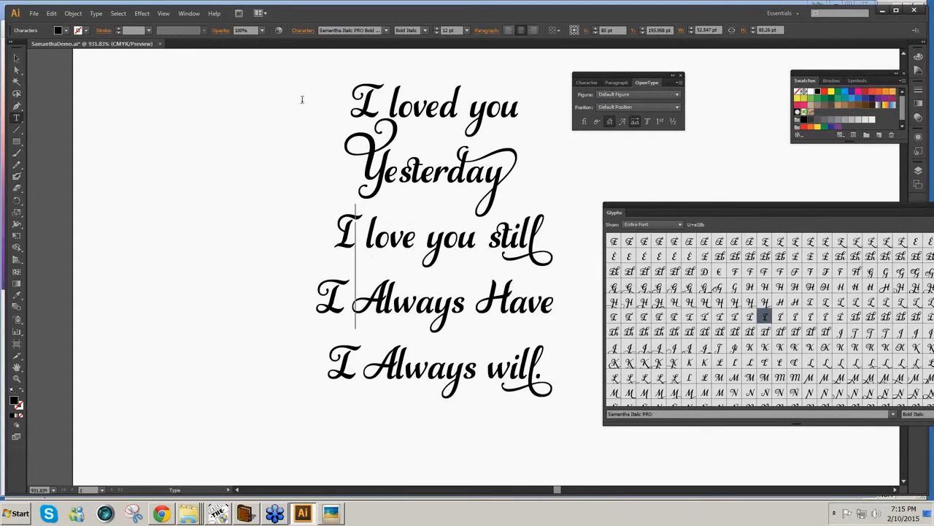
Finish editing the text, select the whole five-line verse and convert it to outlines
key("Escape")
left_click_drag(272, 79, 582, 458)
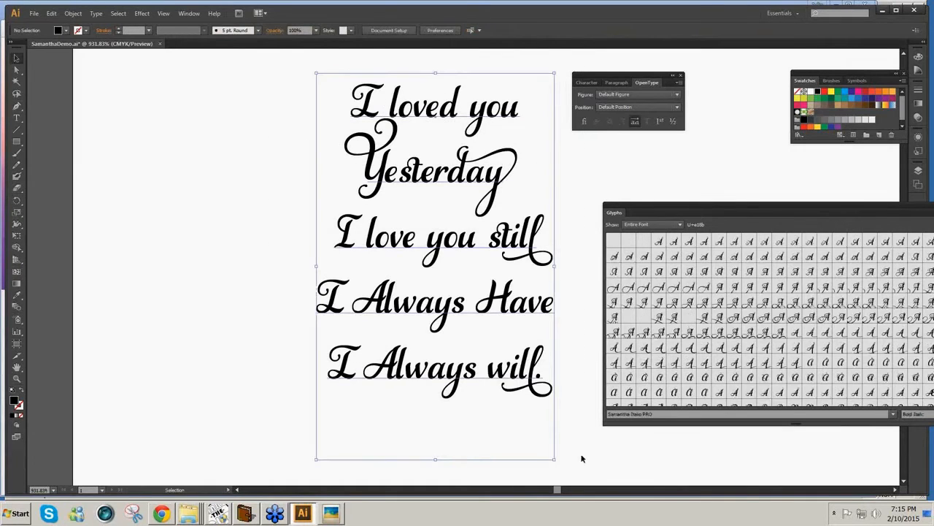
right_click(435, 234)
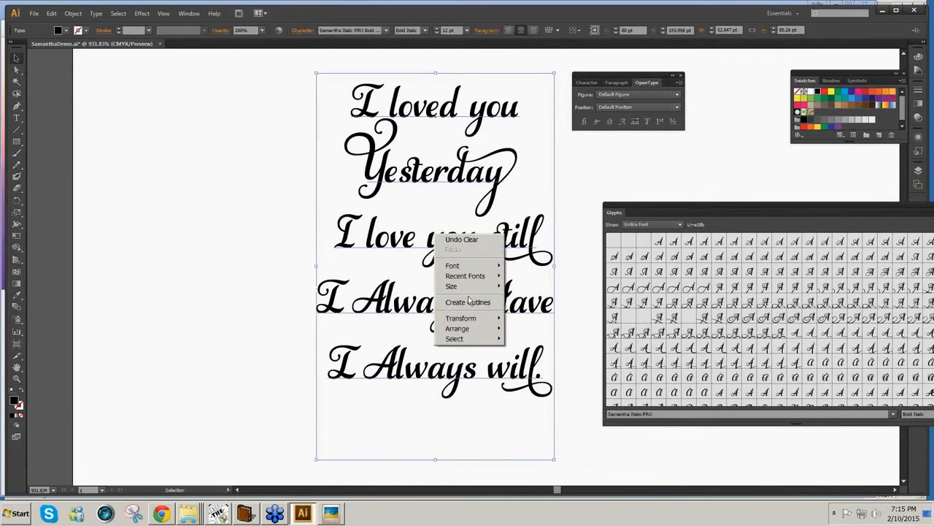
left_click(469, 304)
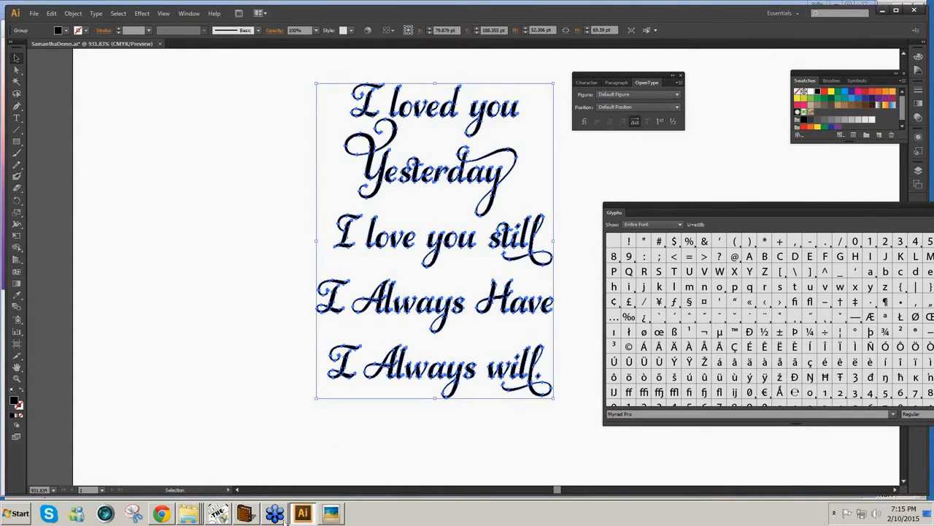
Switch to Make The Cut, paste the outlined verse below the existing columns and enlarge it to about 4.12 by 5.46 inches
left_click(221, 514)
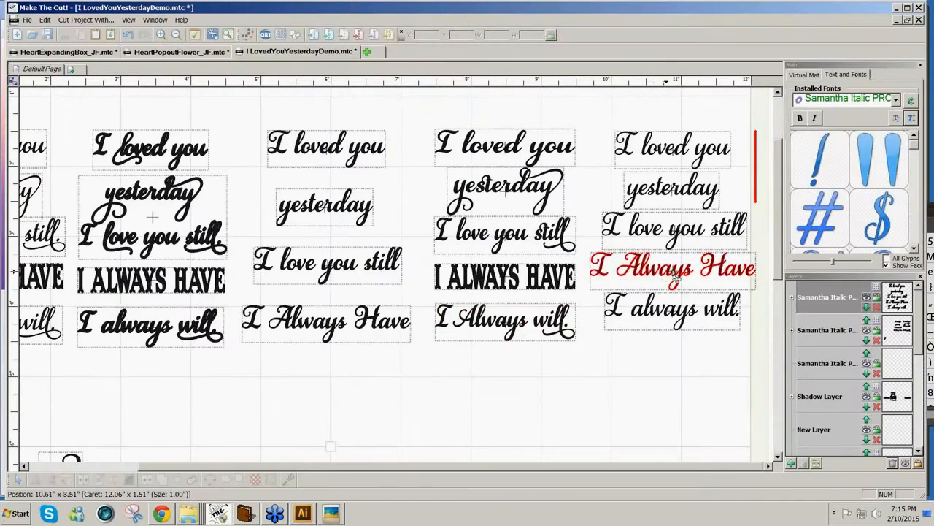
left_click_drag(778, 250, 778, 363)
left_click(170, 187)
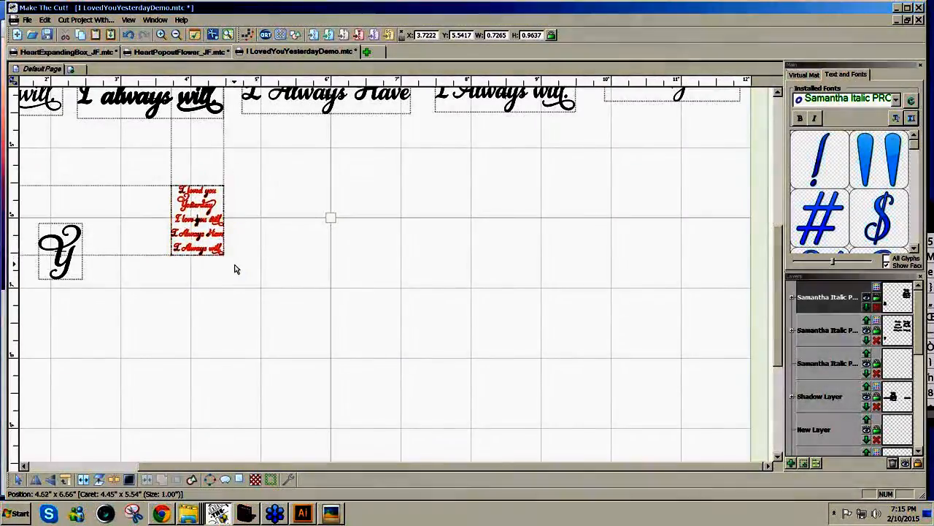
left_click_drag(235, 265, 504, 438)
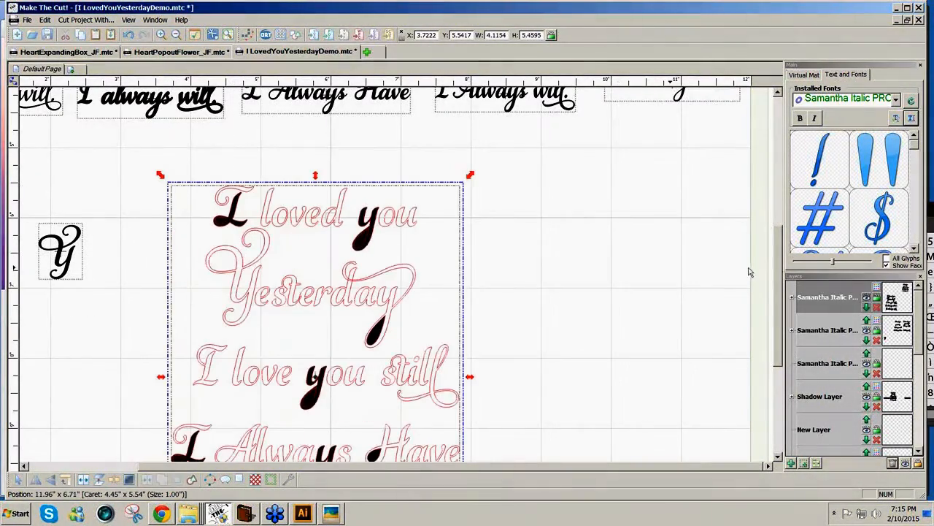
Apply Fuse n' Weld with a 0.0500 in. tolerance to the pasted verse
left_click_drag(779, 267, 780, 319)
mouse_move(781, 315)
left_mouse_down()
mouse_move(785, 297)
mouse_move(781, 333)
left_mouse_up()
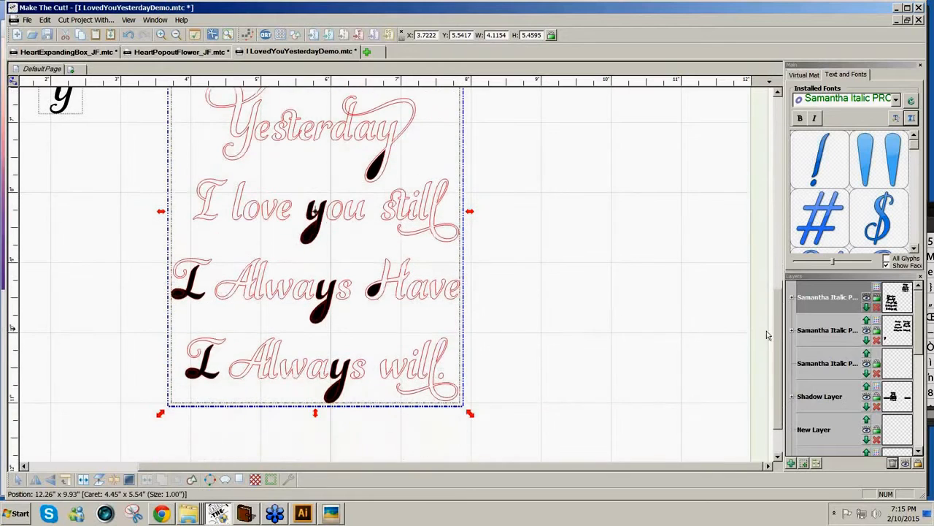
left_click(287, 479)
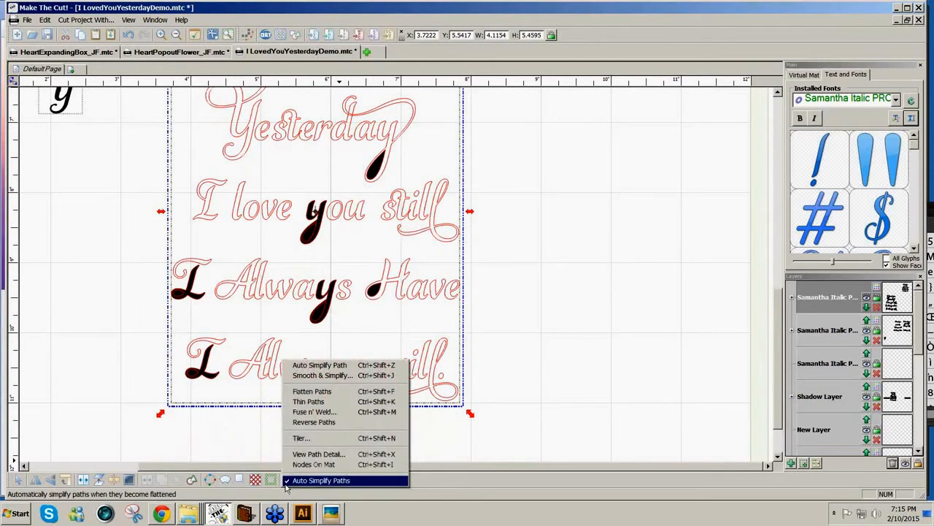
left_click(302, 413)
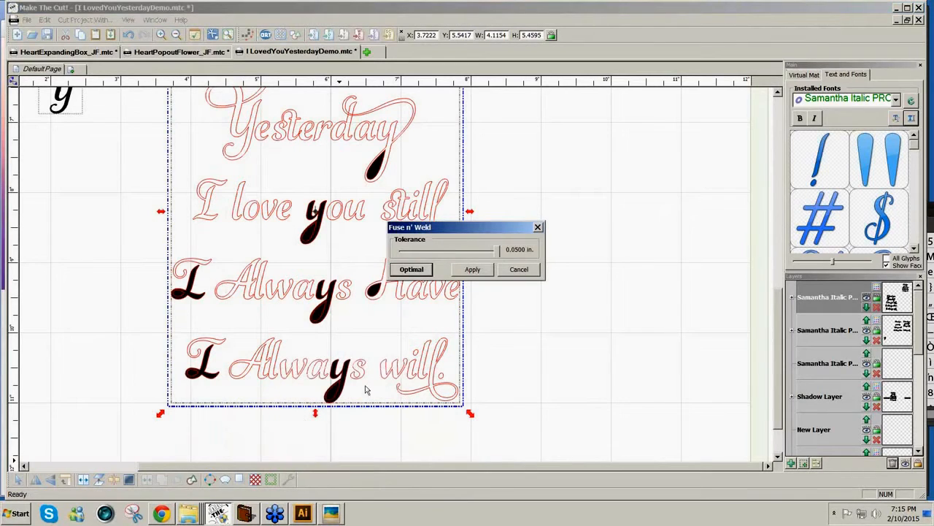
left_click(474, 270)
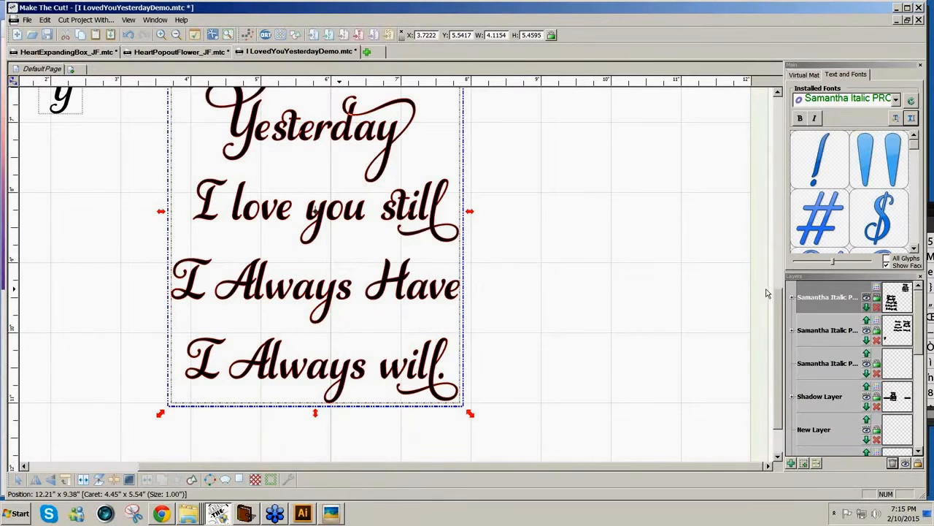
Look over the welded lettering of all five lines and undo the Fuse n' Weld
scroll(778, 310, "up", 3)
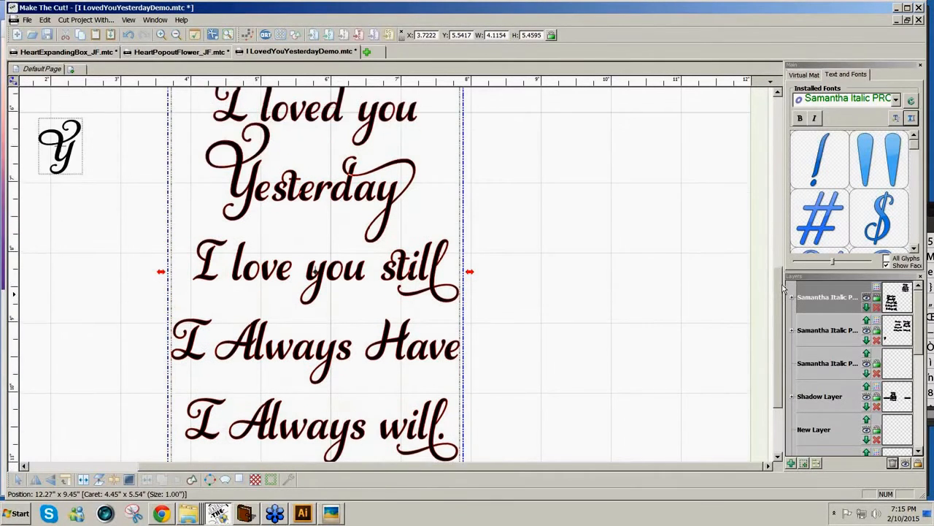
mouse_move(787, 275)
left_mouse_down()
mouse_move(787, 298)
mouse_move(782, 284)
left_mouse_up()
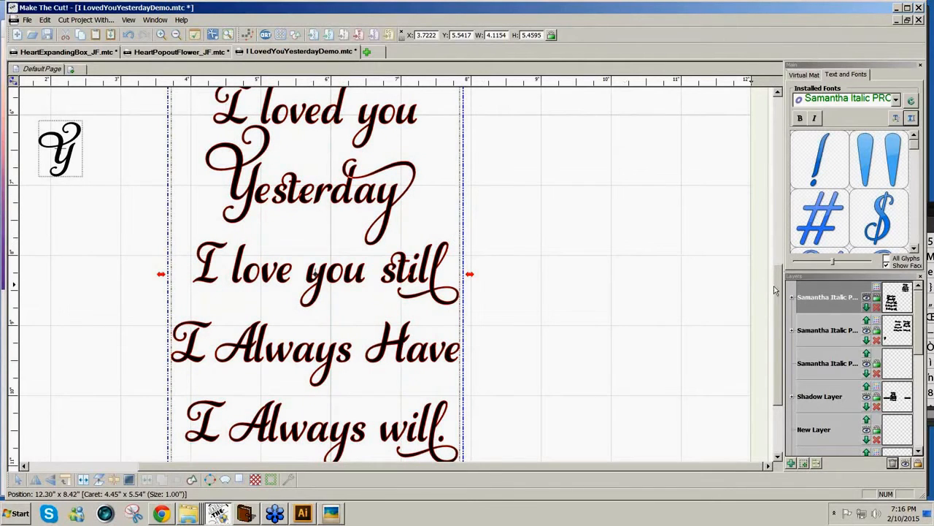
scroll(775, 282, "down", 2)
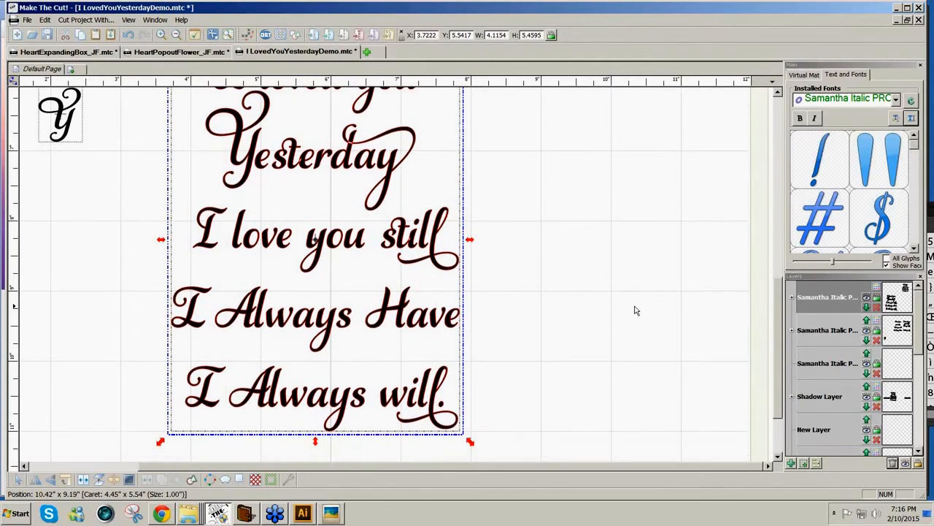
key("ctrl+z")
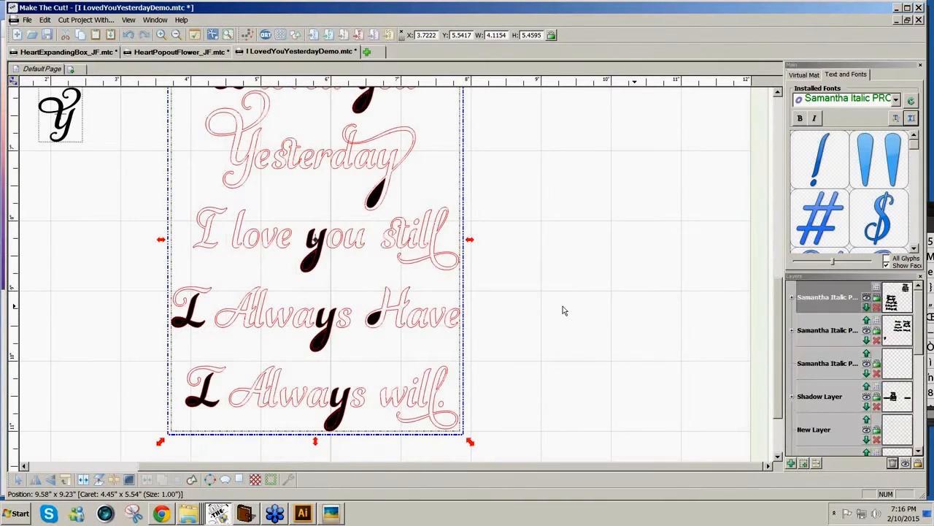
Break the pasted five-line verse apart into its separate shapes
left_click(565, 326)
left_click_drag(141, 340, 554, 460)
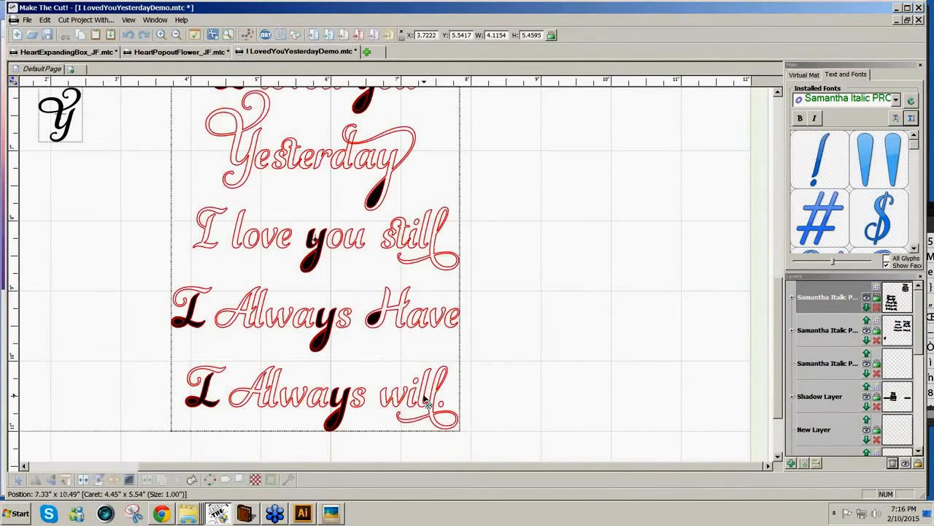
left_click(93, 484)
left_click(484, 381)
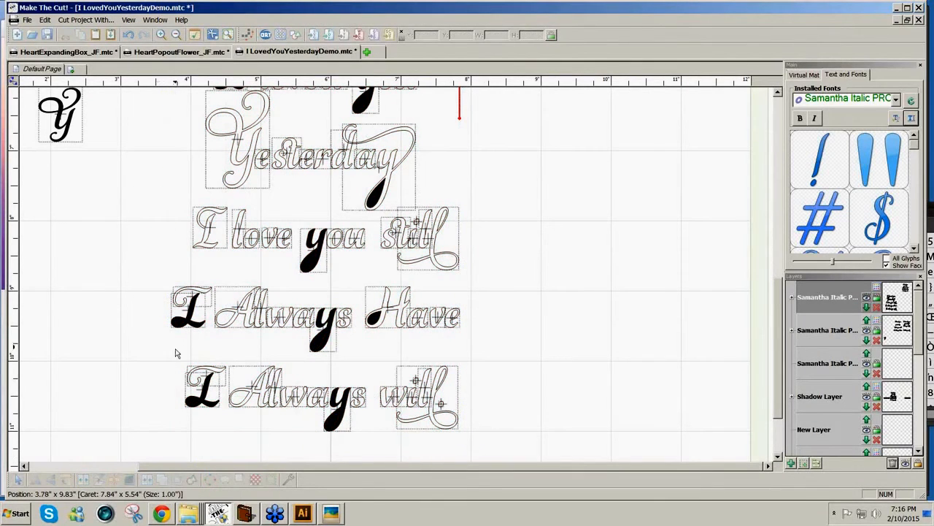
left_click_drag(143, 345, 611, 461)
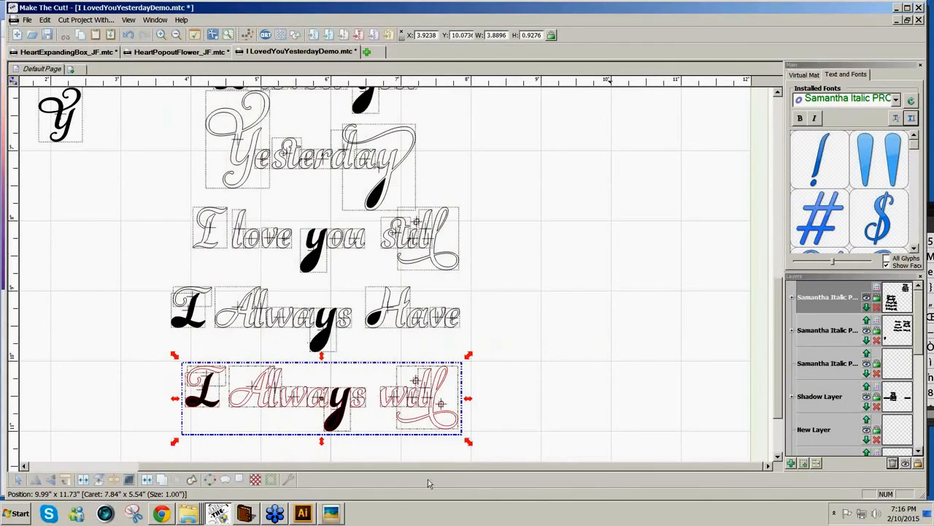
left_click_drag(780, 376, 779, 344)
left_click_drag(119, 107, 473, 460)
left_click_drag(776, 353, 778, 411)
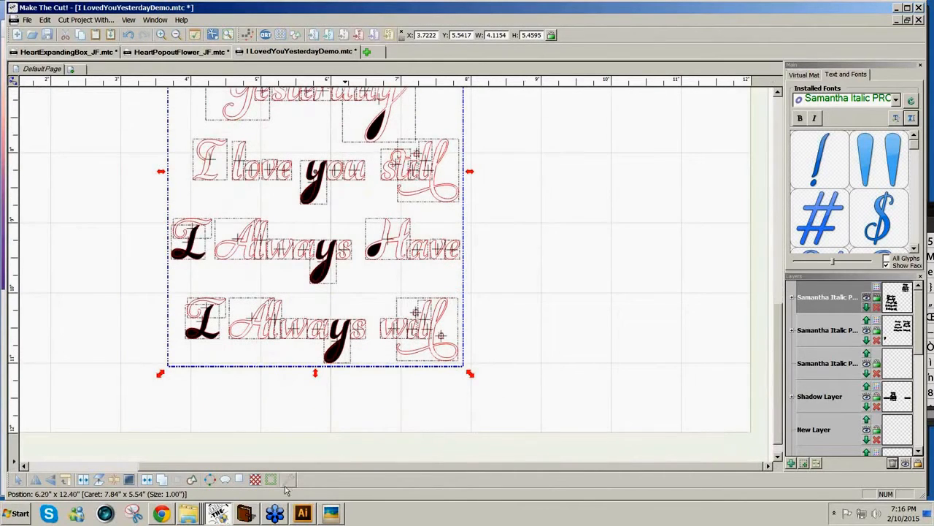
left_click(326, 379)
Weld only the verse's last line, "I Always will.", and apply Fuse n' Weld to it with a 0.0500 in. tolerance
left_click_drag(166, 280, 472, 396)
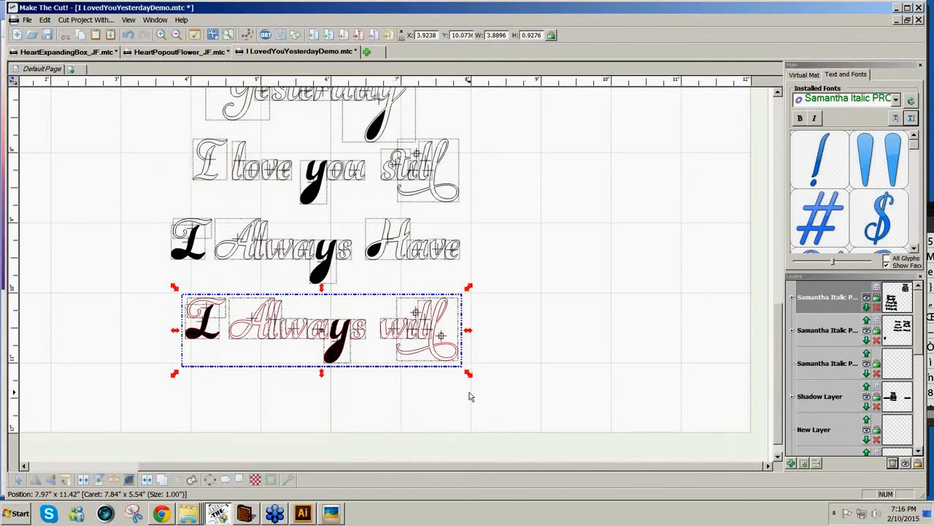
left_click(147, 479)
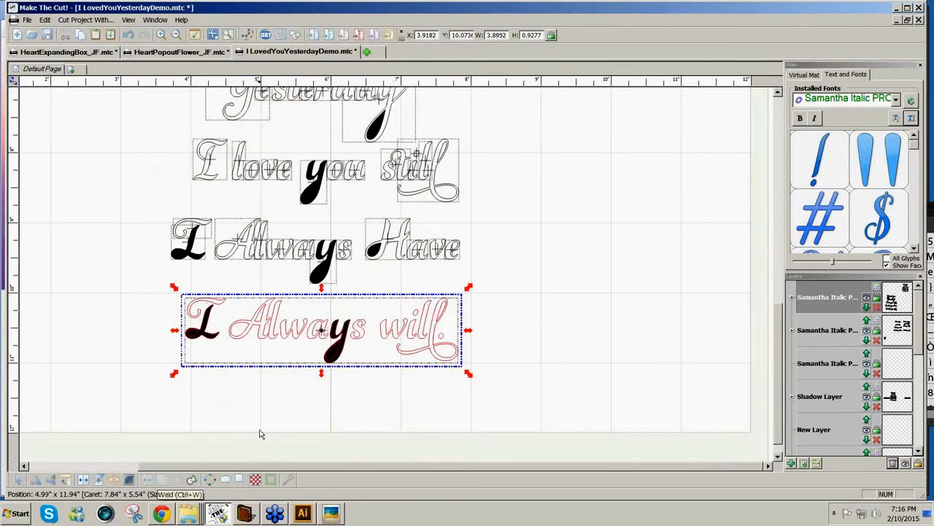
left_click(289, 480)
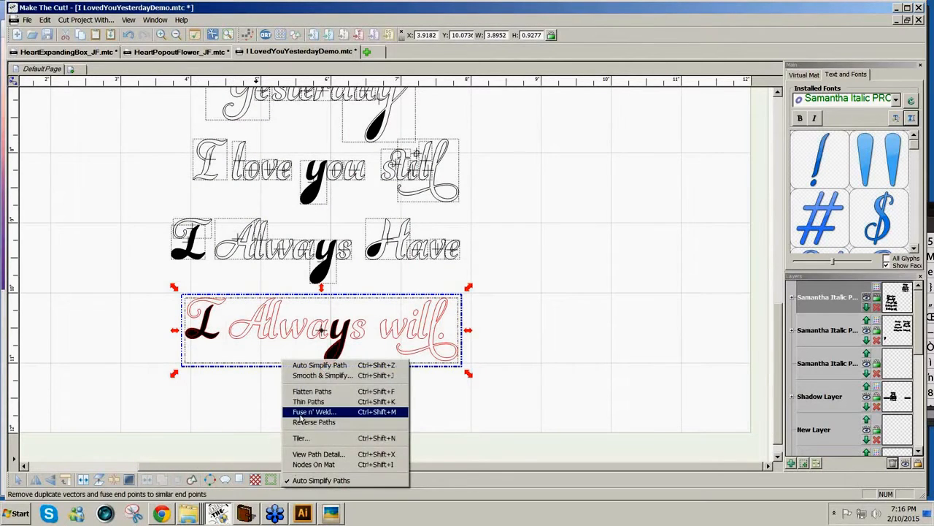
left_click(302, 412)
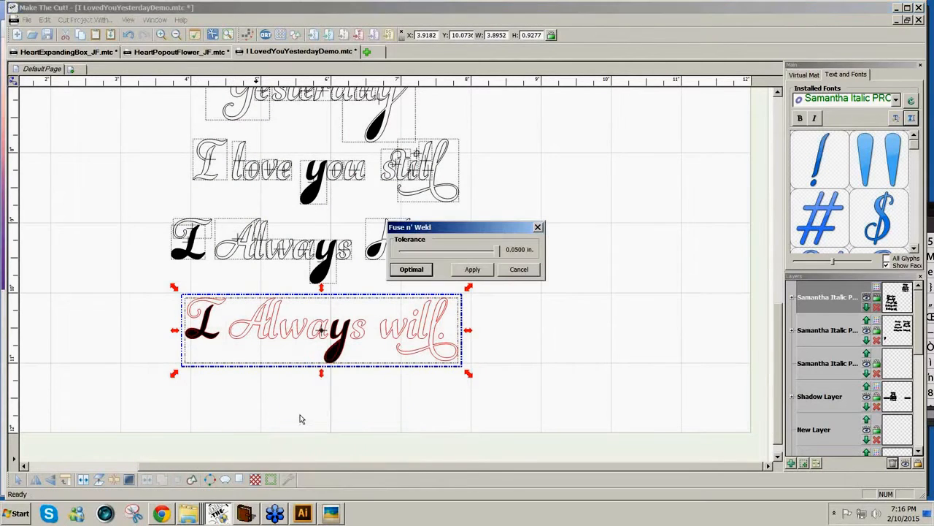
left_click(472, 270)
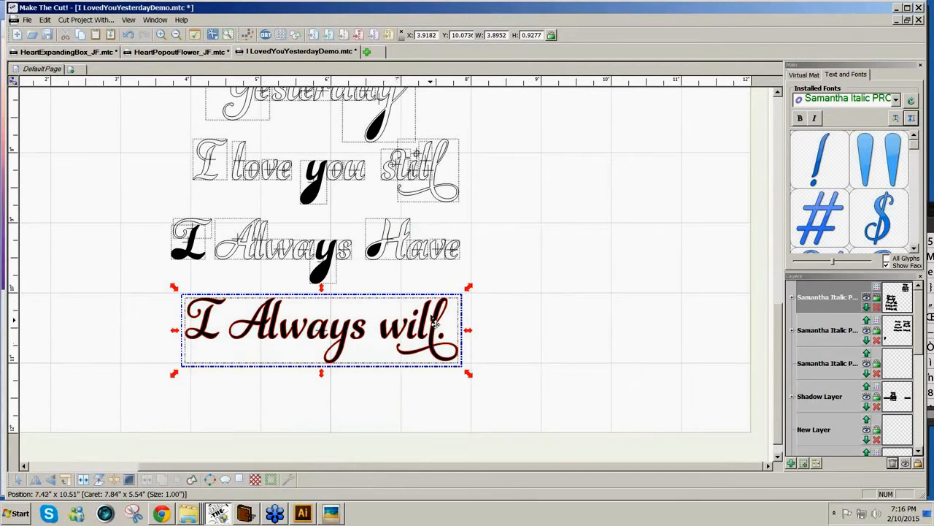
Weld the "I Always Have" line, apply Fuse n' Weld to it and deselect it
left_click(137, 207)
left_click_drag(137, 206, 504, 301)
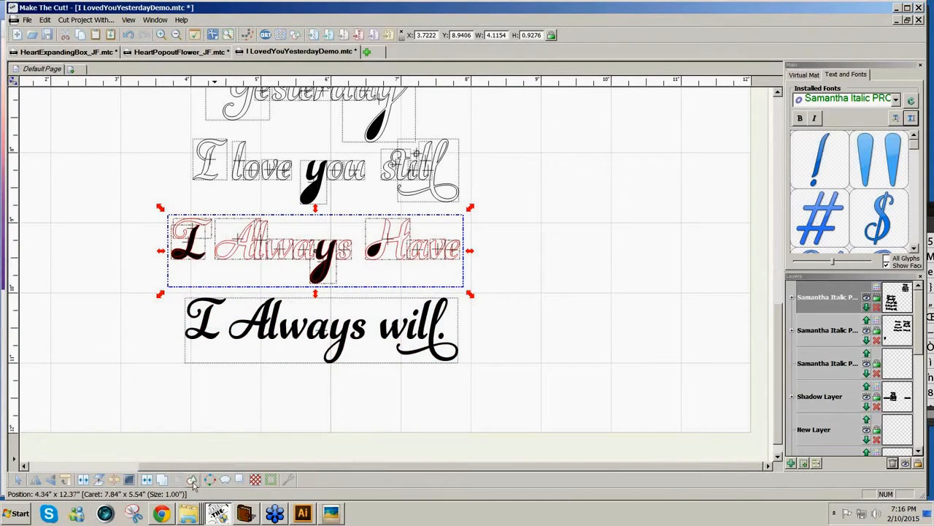
left_click(161, 482)
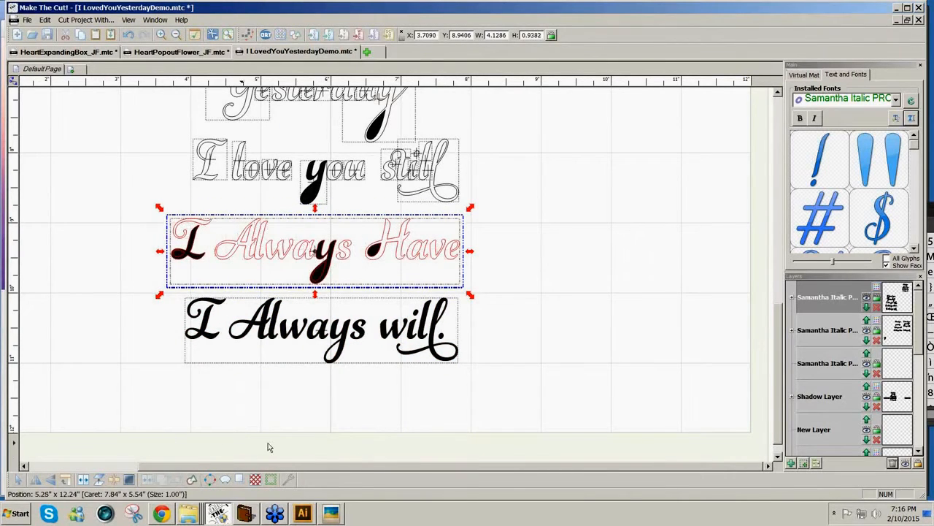
left_click(287, 481)
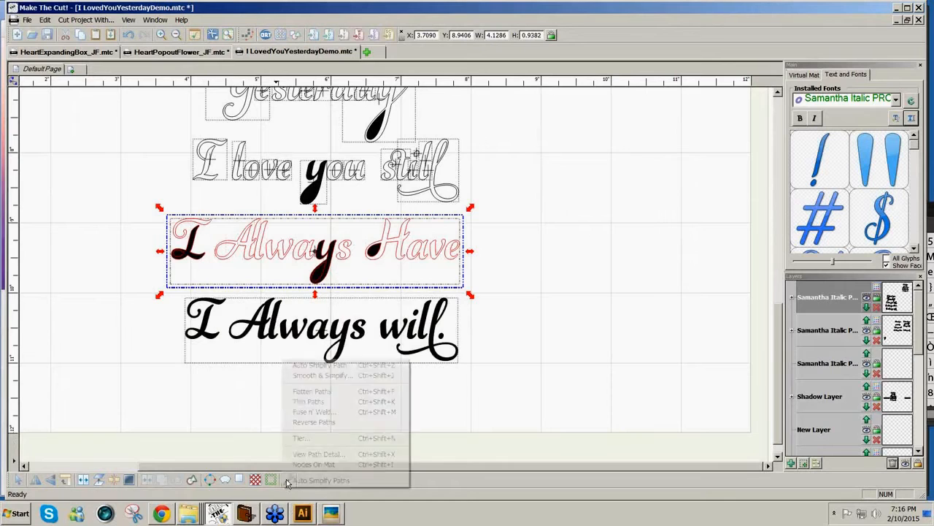
left_click(298, 415)
left_click(473, 269)
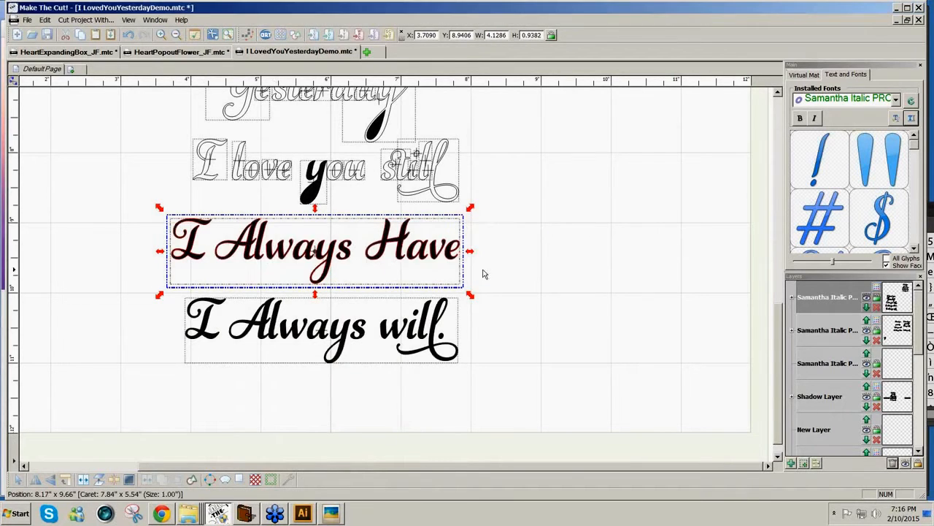
left_click(480, 270)
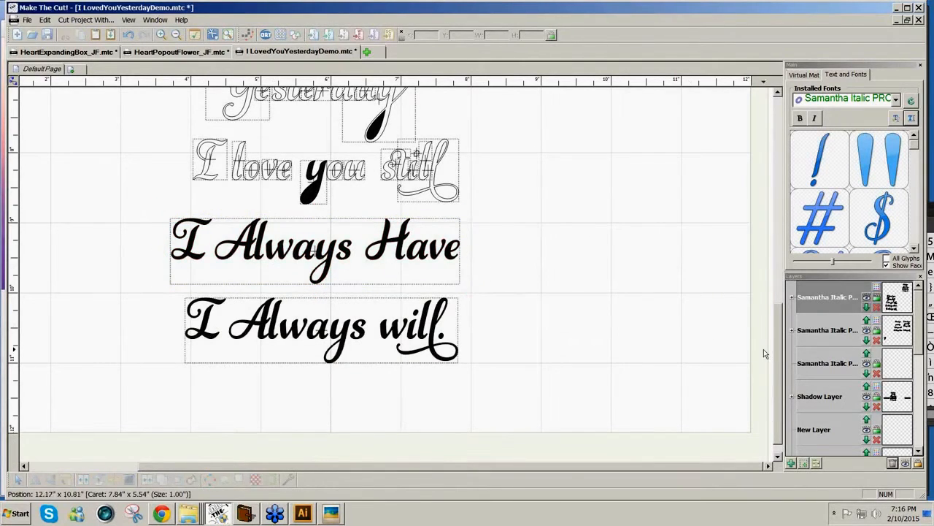
Remove the empty layer and delete the pasted verse lines above "I Always will."
left_click_drag(779, 357, 789, 160)
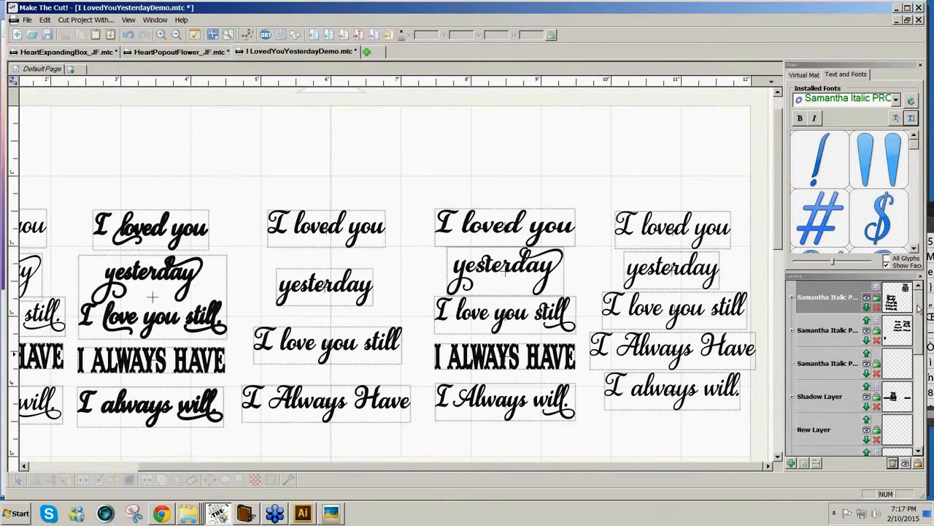
left_click(893, 464)
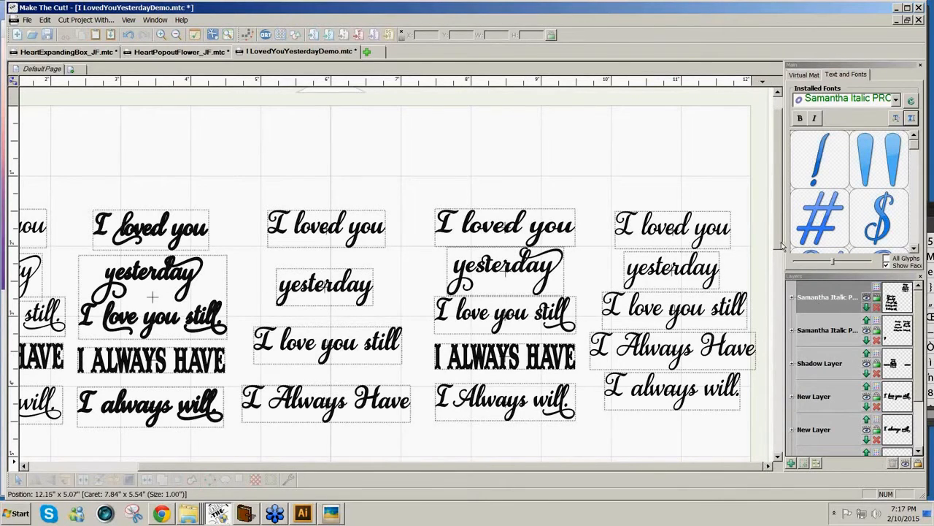
left_click_drag(777, 240, 778, 362)
left_click_drag(133, 151, 574, 521)
left_click_drag(351, 310, 260, 299)
key("Delete")
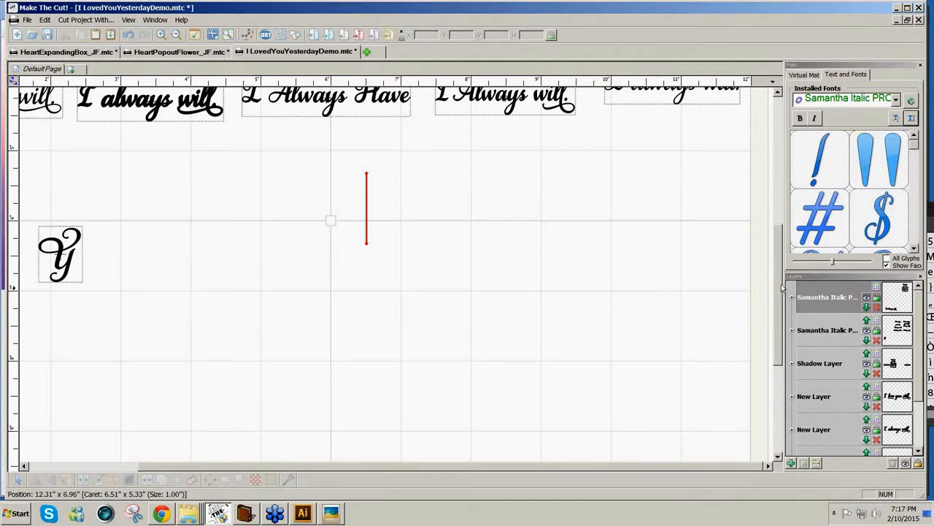
Add the five-line verse as a centred text group split by lines in the Samantha Upright font
scroll(781, 284, "up", 5)
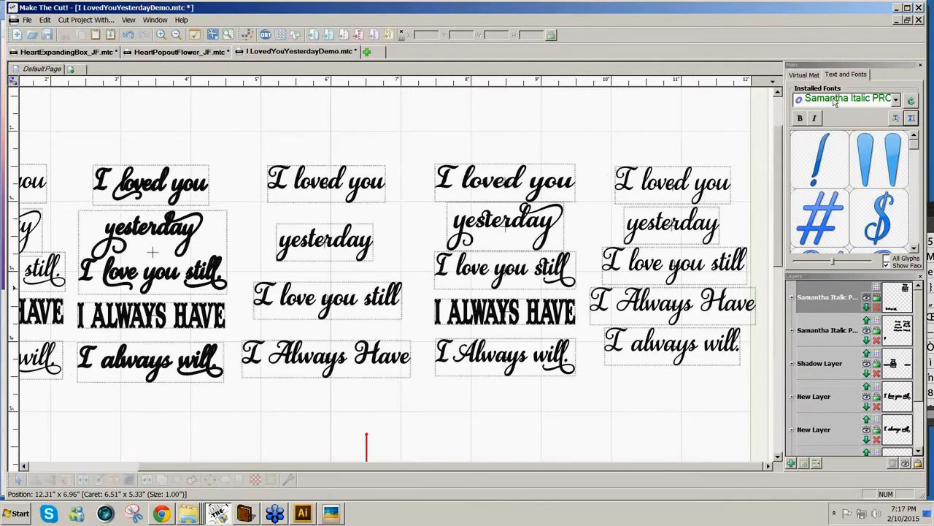
left_click(898, 100)
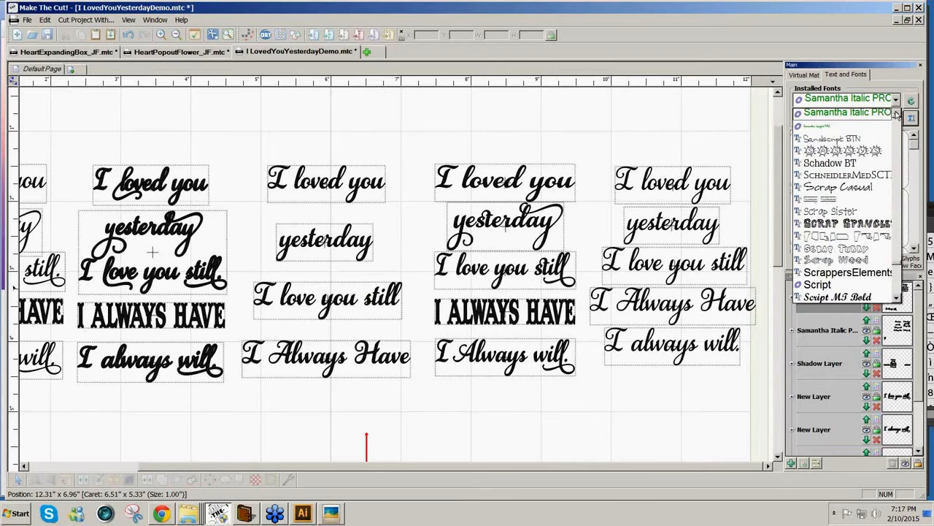
scroll(897, 115, "up", 2)
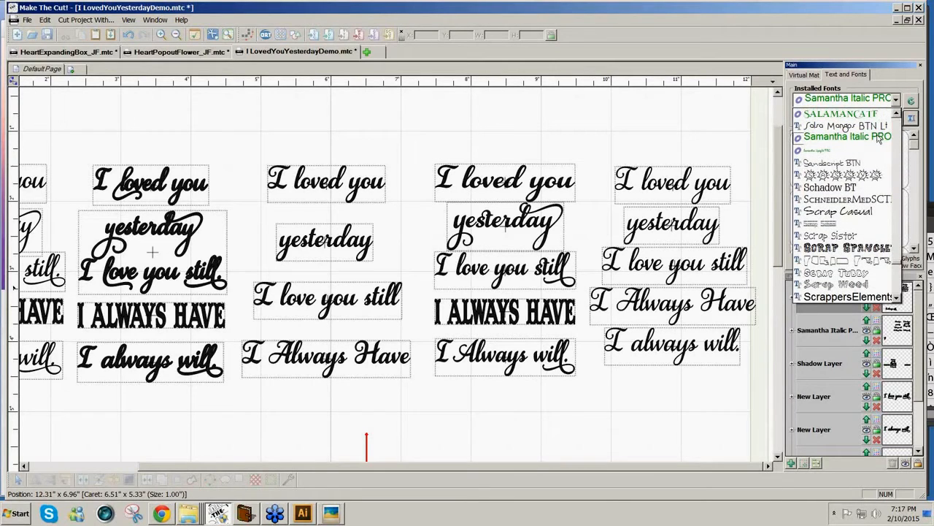
left_click(812, 150)
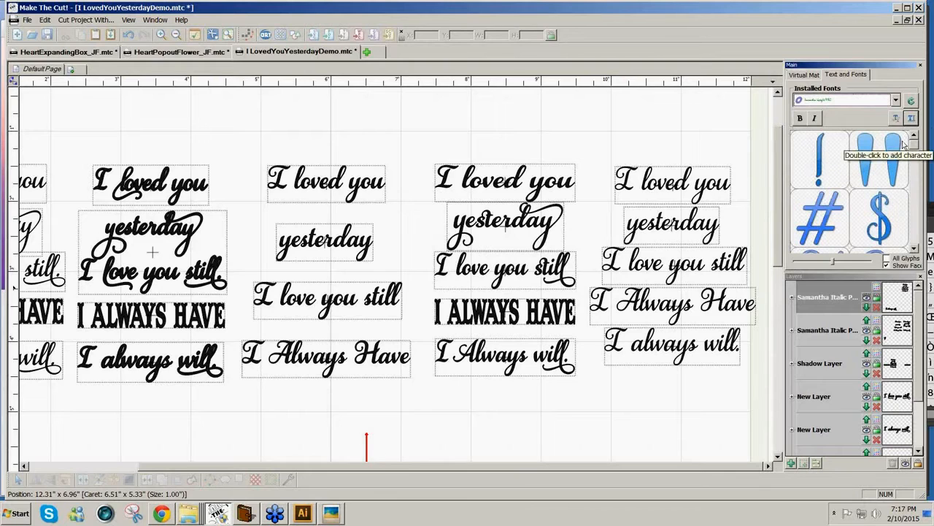
left_click(911, 119)
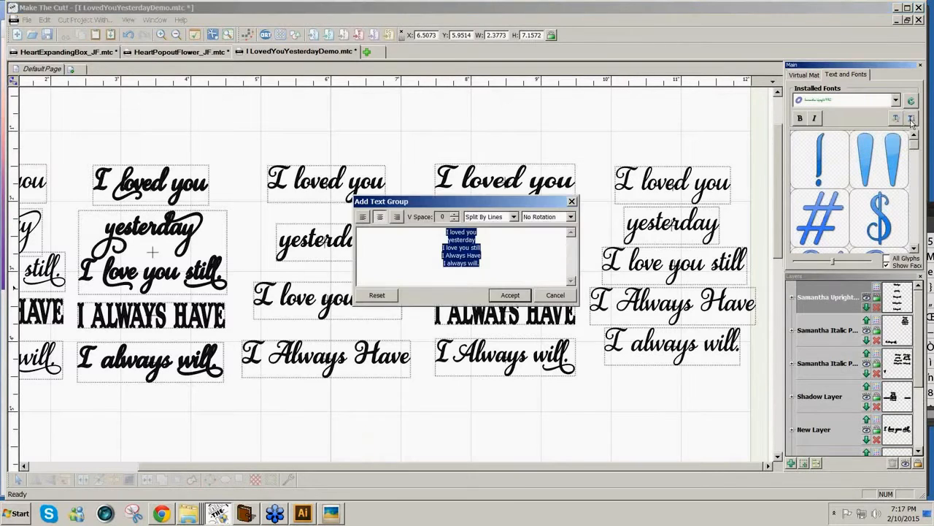
left_click(510, 295)
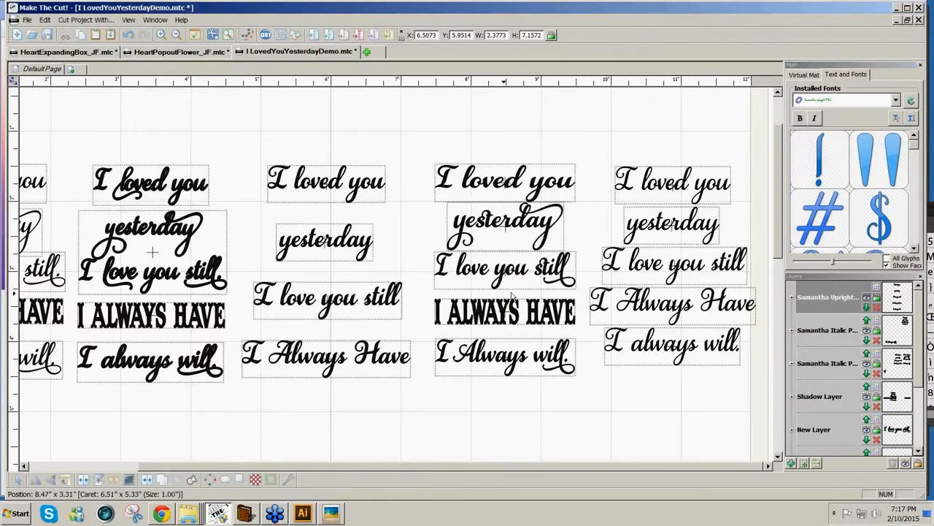
Move the welded "I Always will." line to the left, clear of the new text column
left_click_drag(779, 227, 754, 379)
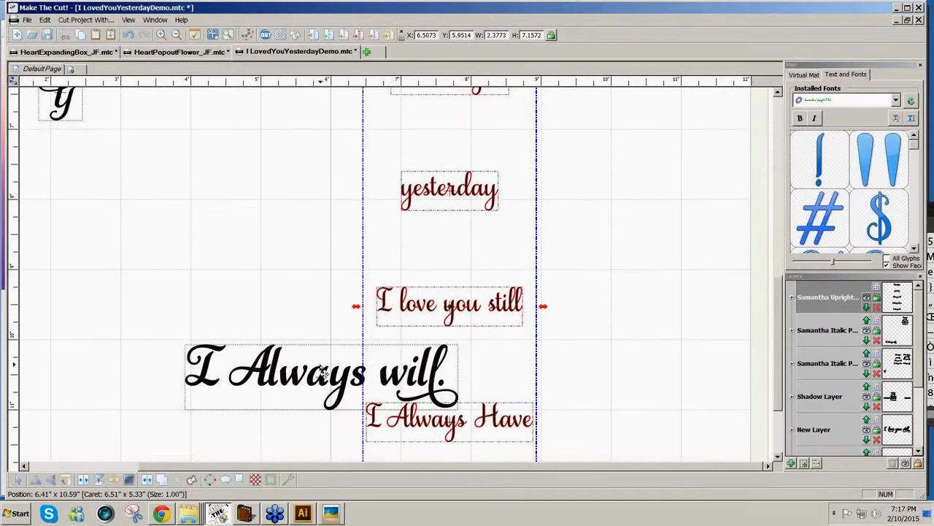
left_click_drag(312, 381, 120, 335)
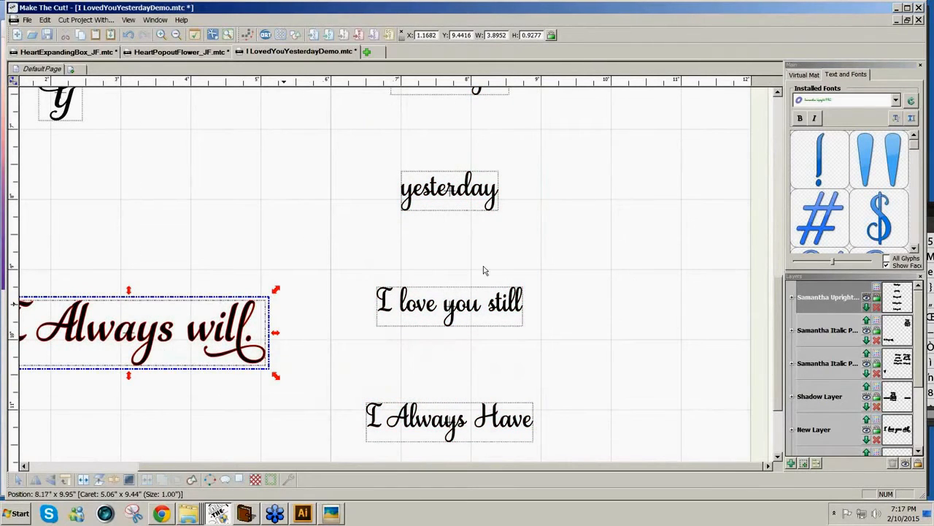
scroll(780, 326, "down", 3)
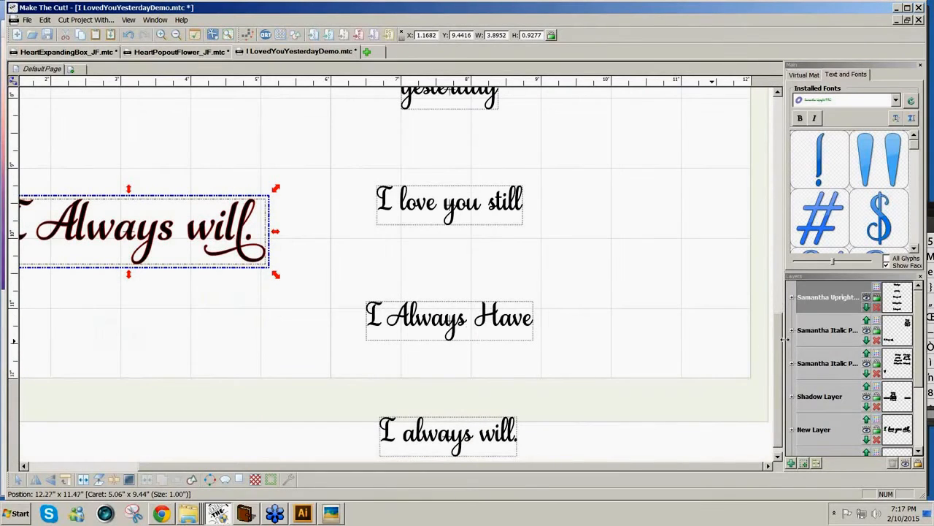
Reduce the height of the Samantha Upright verse and widen it to about 4.7 inches, so all five lines fit on the mat
left_click(805, 75)
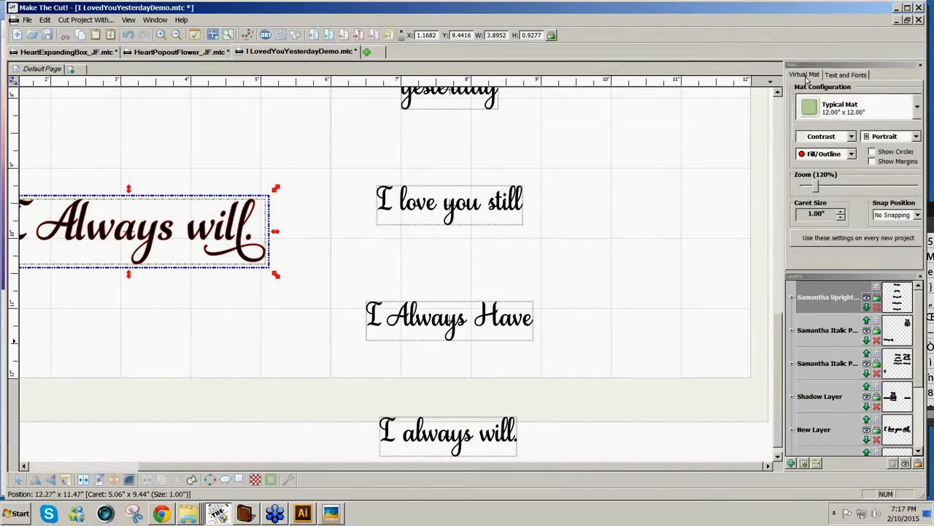
left_click_drag(819, 192, 810, 194)
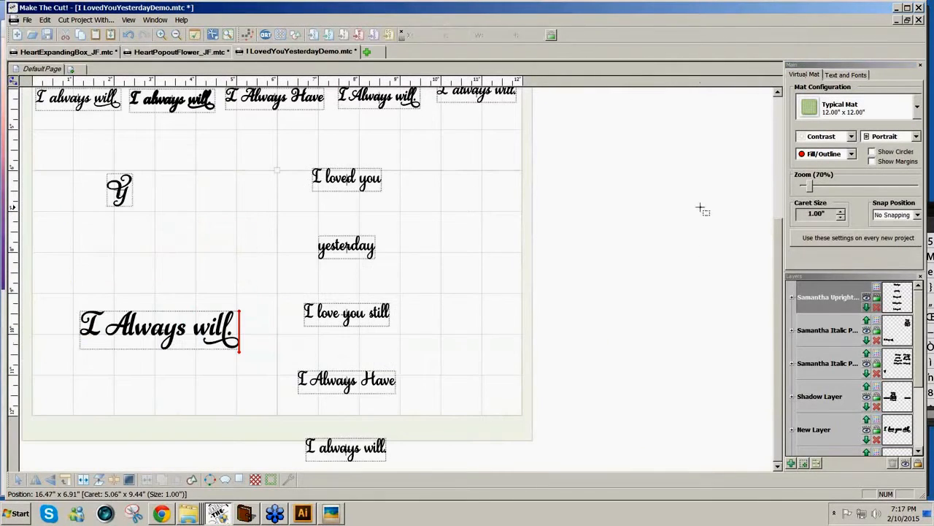
left_click_drag(267, 138, 483, 523)
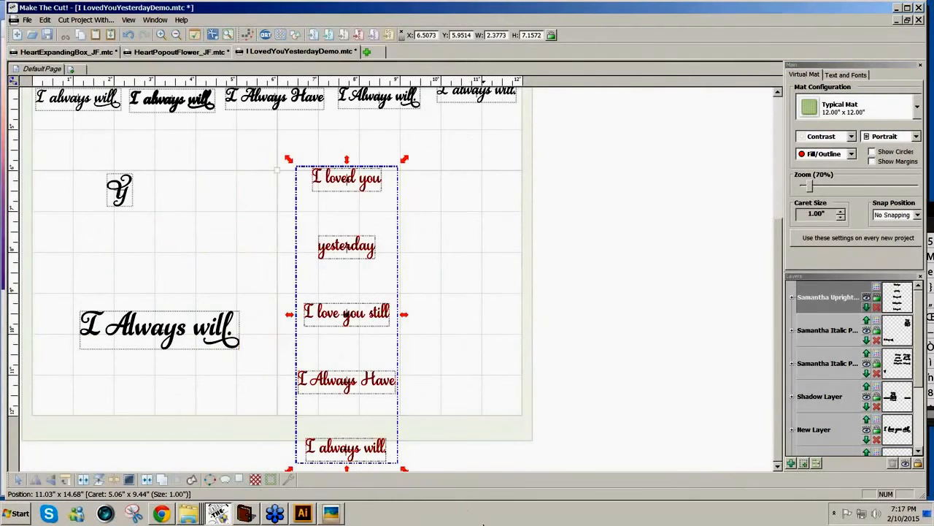
left_click_drag(346, 470, 503, 452)
mouse_move(398, 342)
left_mouse_down()
mouse_move(400, 323)
mouse_move(404, 330)
left_mouse_up()
left_click(544, 346)
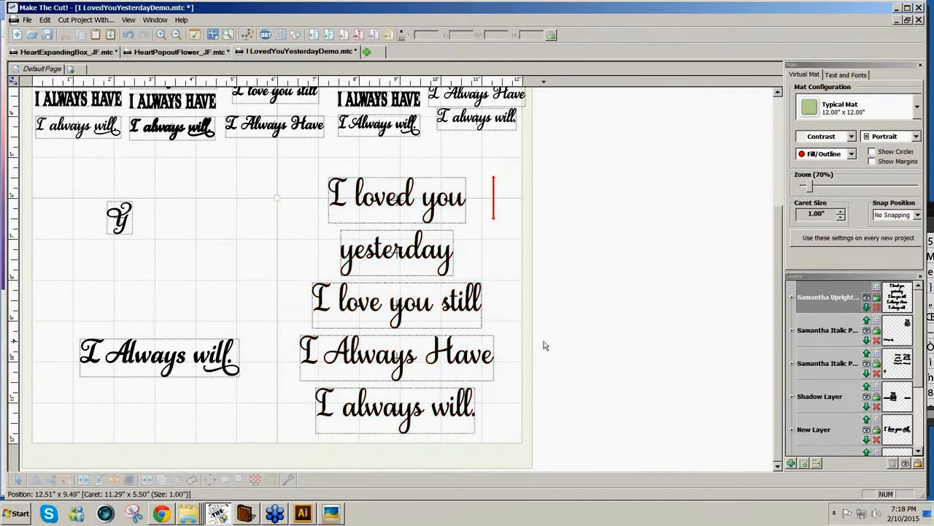
Open the Samantha Upright glyph set and examine the alternate forms of the lowercase h
left_click(343, 212)
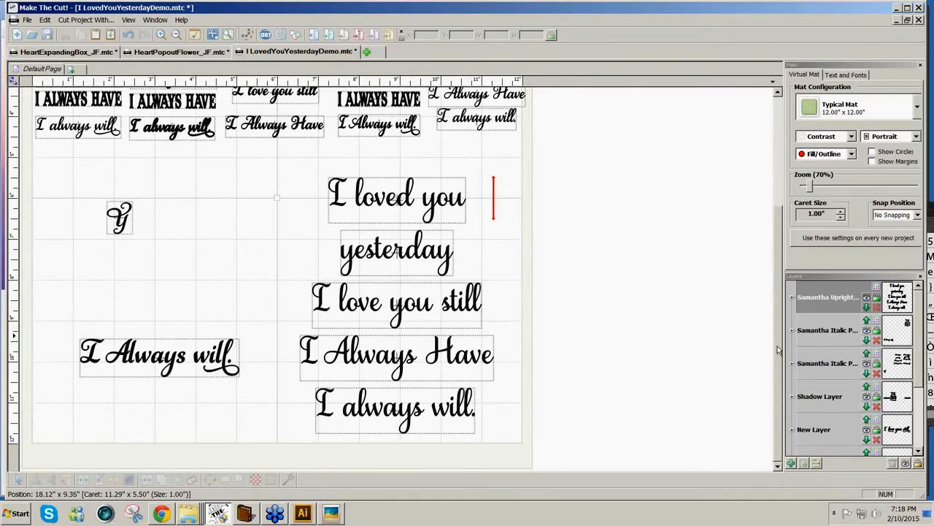
left_click(840, 75)
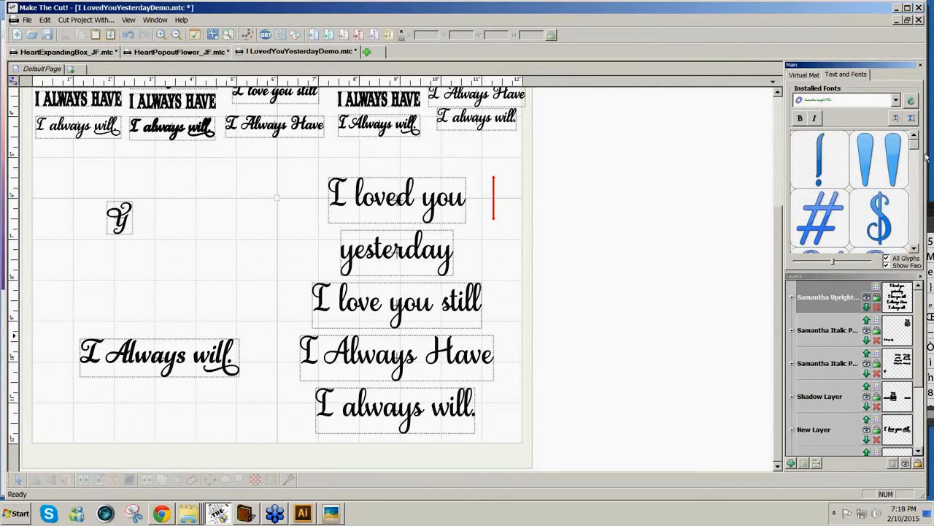
left_click_drag(918, 146, 909, 226)
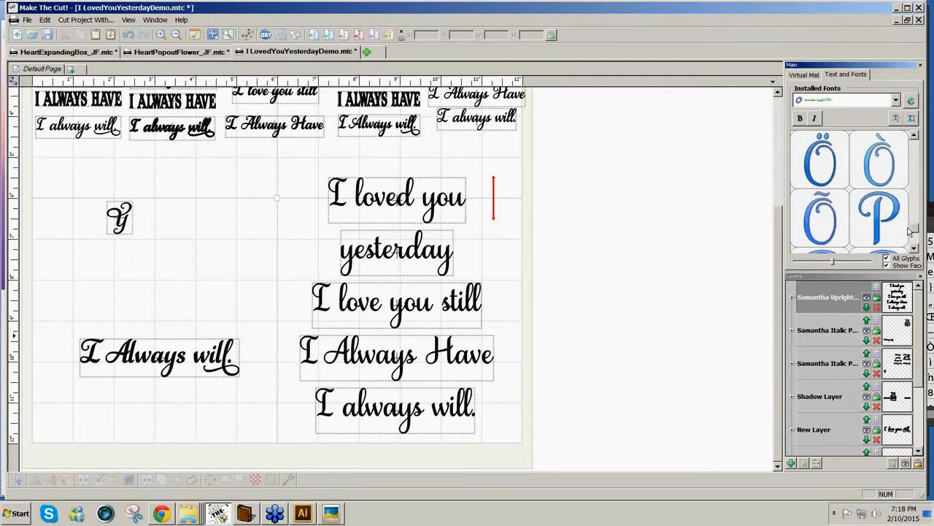
left_click_drag(911, 230, 911, 228)
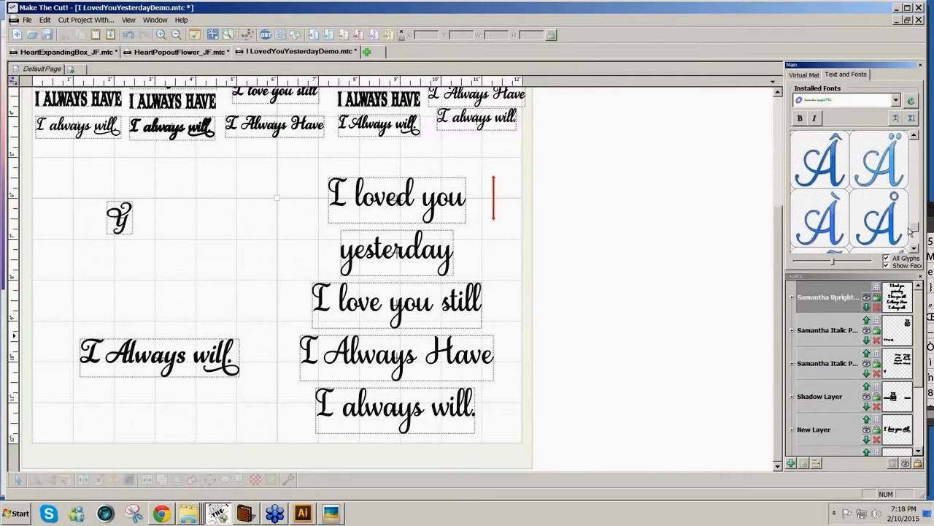
left_click_drag(910, 231, 915, 230)
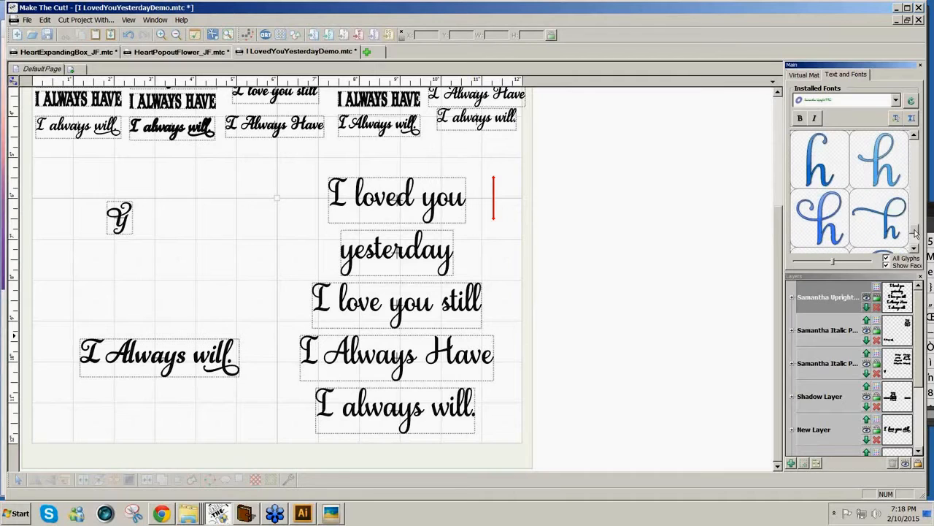
left_click(915, 248)
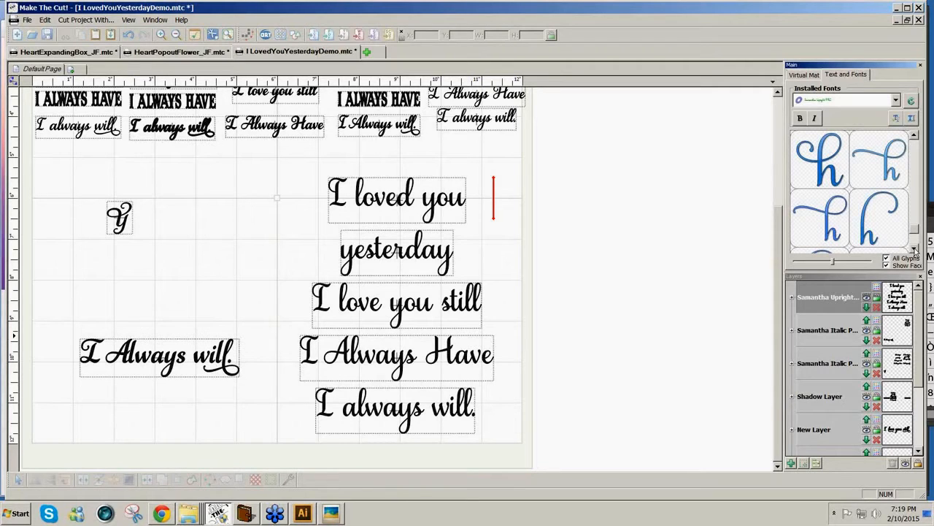
left_click(915, 249)
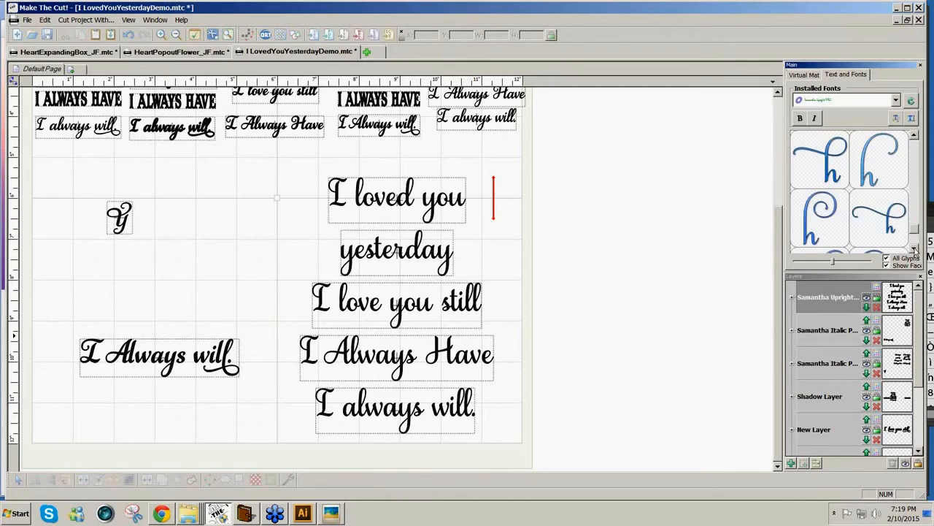
left_click(914, 249)
left_click(914, 249)
left_click(914, 249)
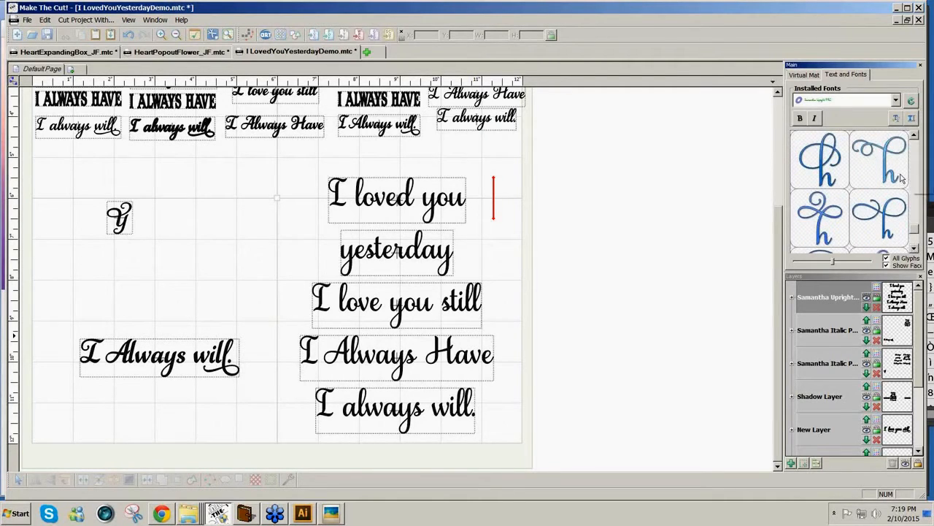
left_click(914, 249)
left_click(914, 249)
left_click(914, 249)
left_click(914, 249)
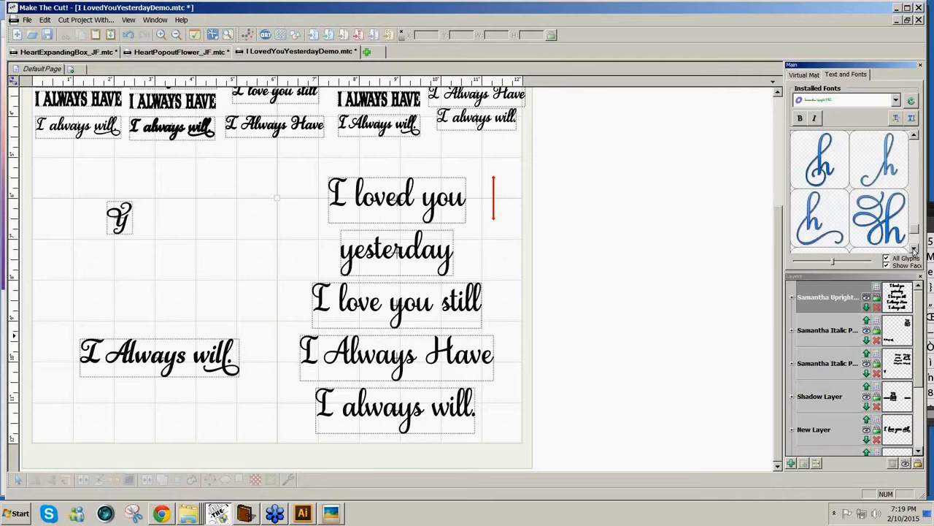
left_click(914, 249)
left_click(914, 249)
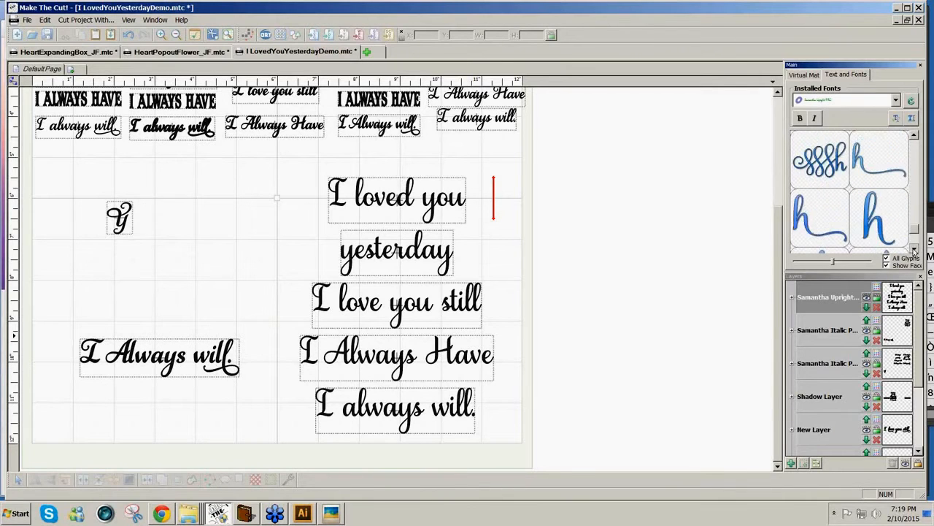
Insert the lowercase l alternate with the long underline swash and looped end, and place it over the last l of "I always will."
left_click(914, 248)
left_click(914, 249)
left_click(914, 249)
left_click(914, 249)
left_click(914, 249)
left_click(914, 249)
left_click(914, 249)
left_click(914, 249)
left_click(914, 249)
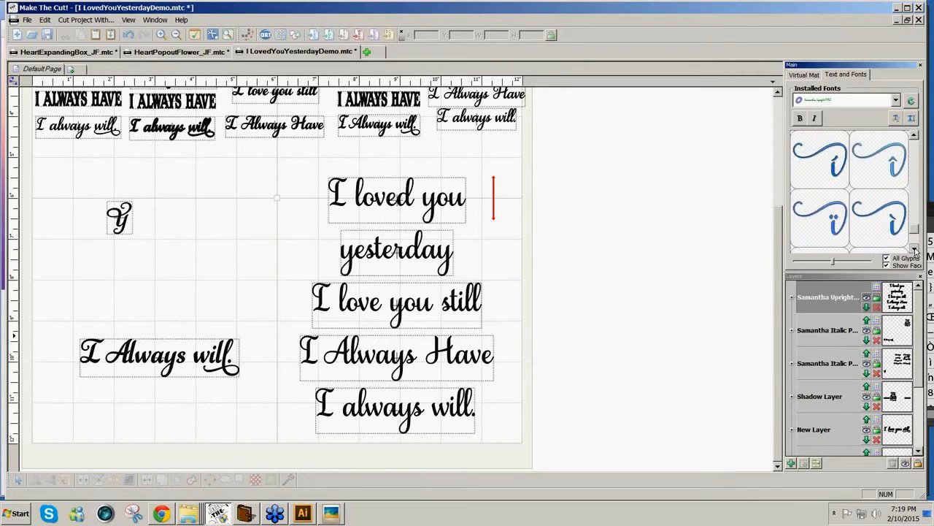
left_click(914, 249)
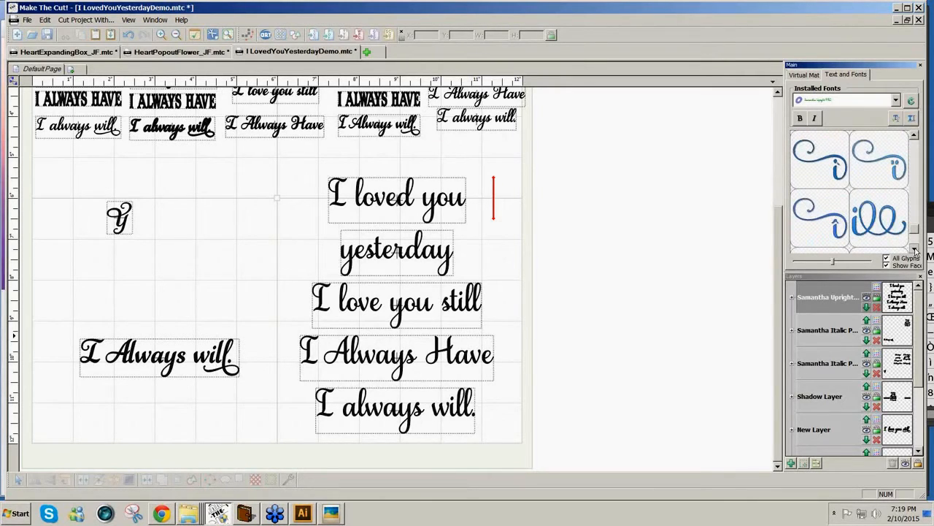
left_click(914, 249)
left_click(914, 249)
left_click(914, 249)
left_click(914, 249)
left_click(914, 249)
left_click(914, 249)
left_click(914, 249)
left_click(914, 249)
left_click(914, 249)
left_click(914, 249)
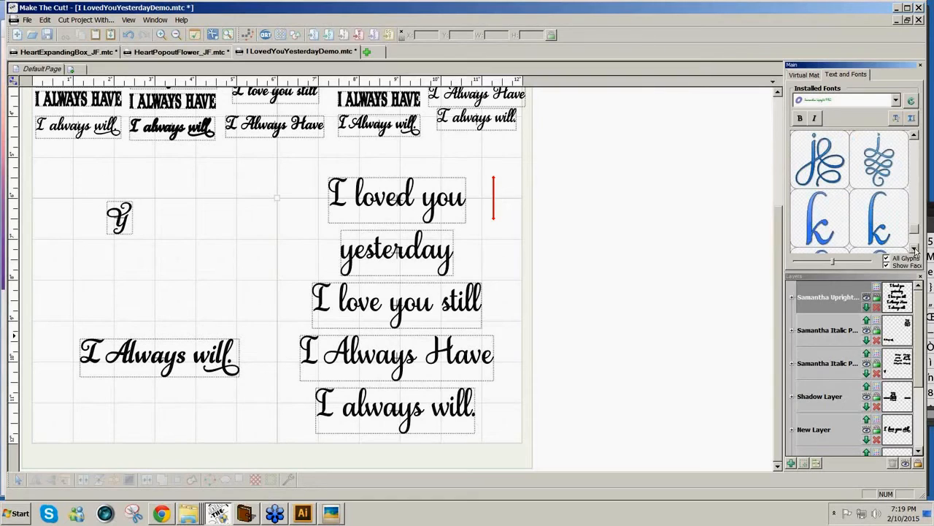
left_click(914, 249)
left_click(914, 249)
left_click(915, 249)
left_click(914, 249)
left_click(914, 249)
left_click(914, 249)
left_click(914, 249)
left_click(914, 249)
left_click(914, 249)
left_click(914, 249)
left_click(914, 249)
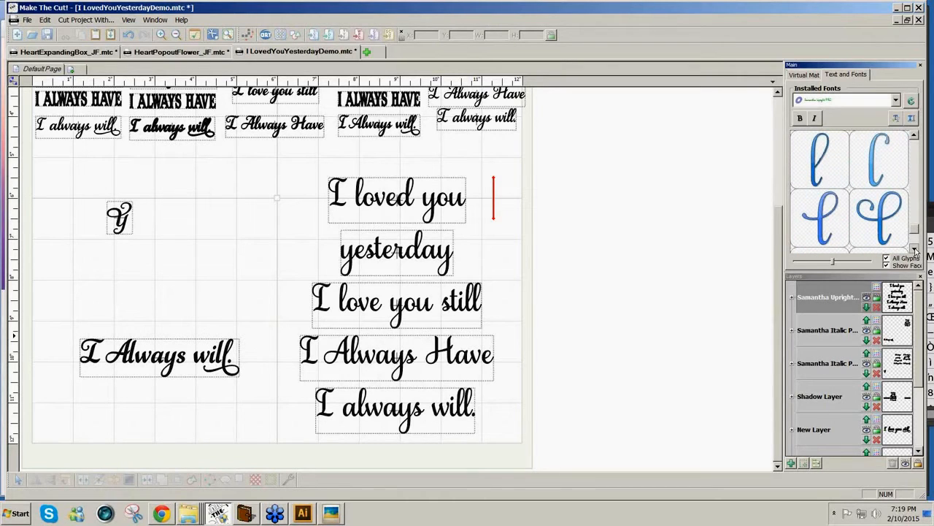
left_click(914, 249)
left_click(914, 249)
left_click(914, 249)
left_click(914, 248)
left_click(914, 249)
left_click(914, 249)
left_click(914, 249)
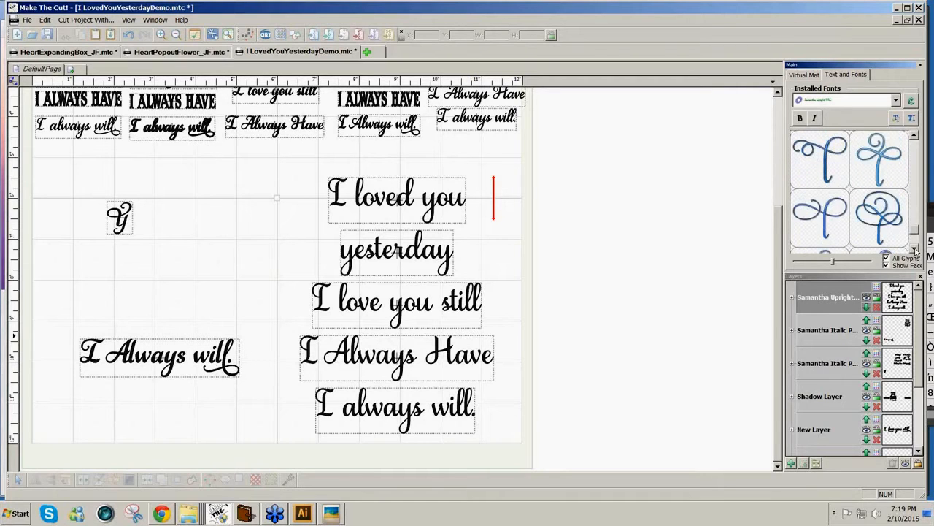
left_click(914, 249)
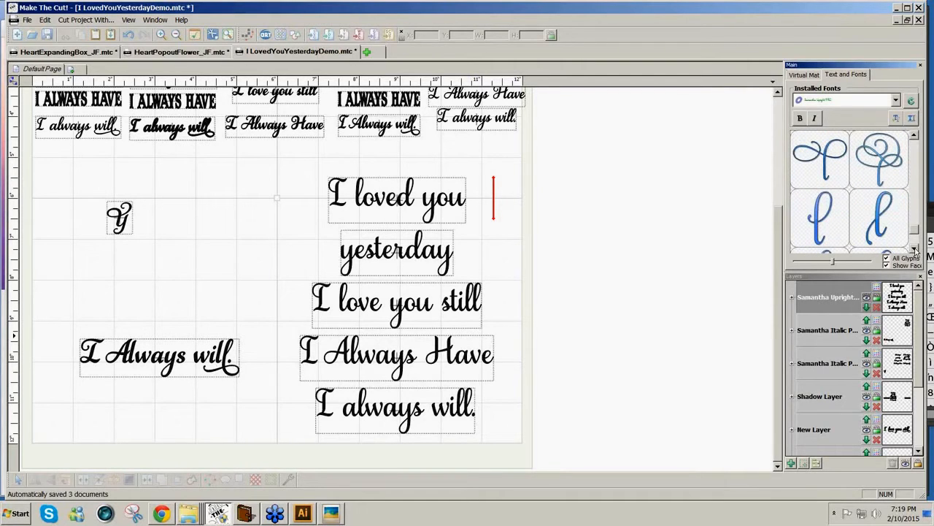
left_click(914, 249)
left_click(914, 249)
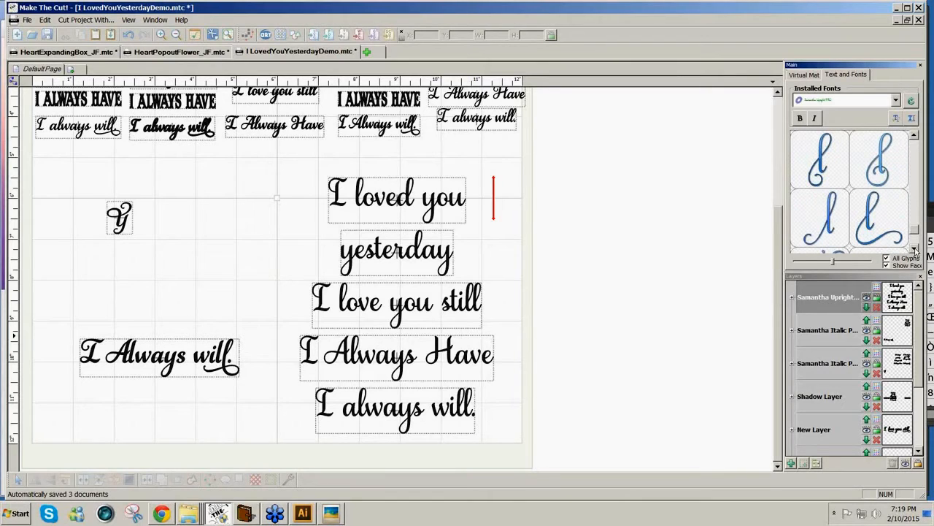
left_click(914, 249)
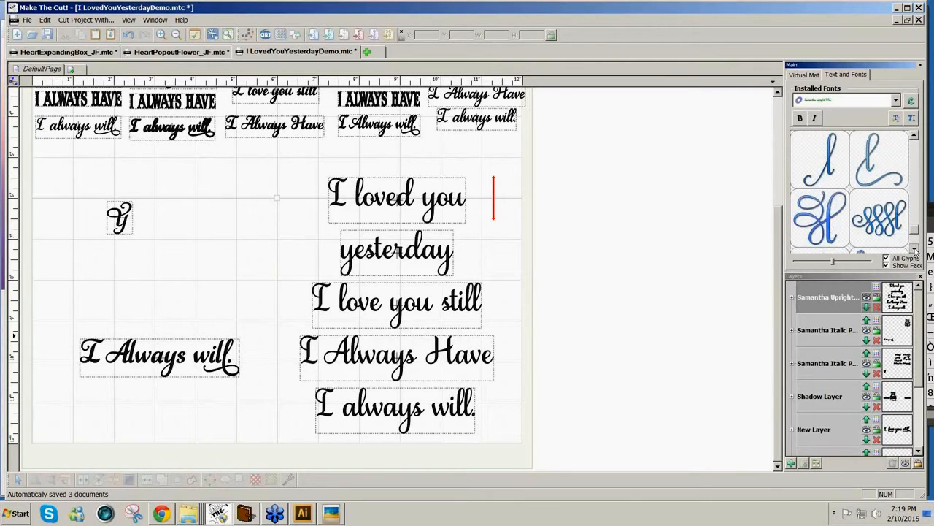
left_click(914, 249)
left_click(914, 249)
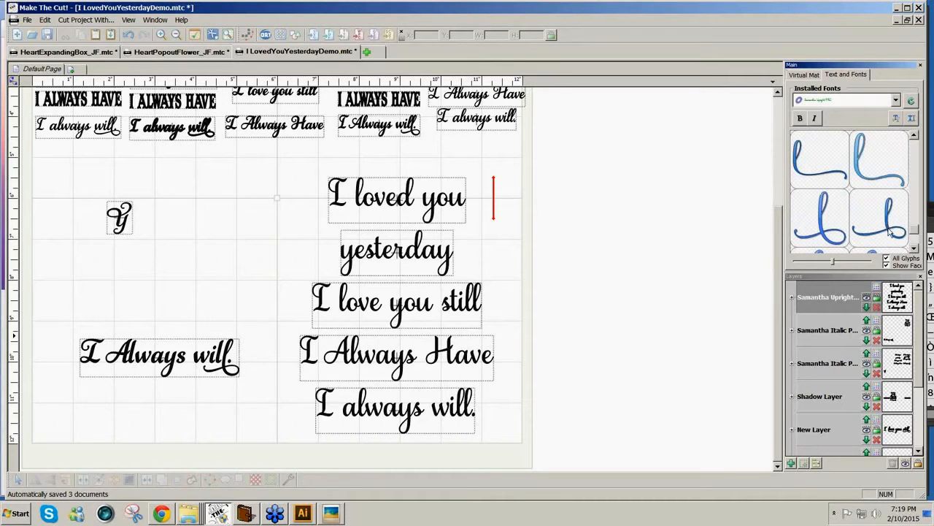
double_click(889, 231)
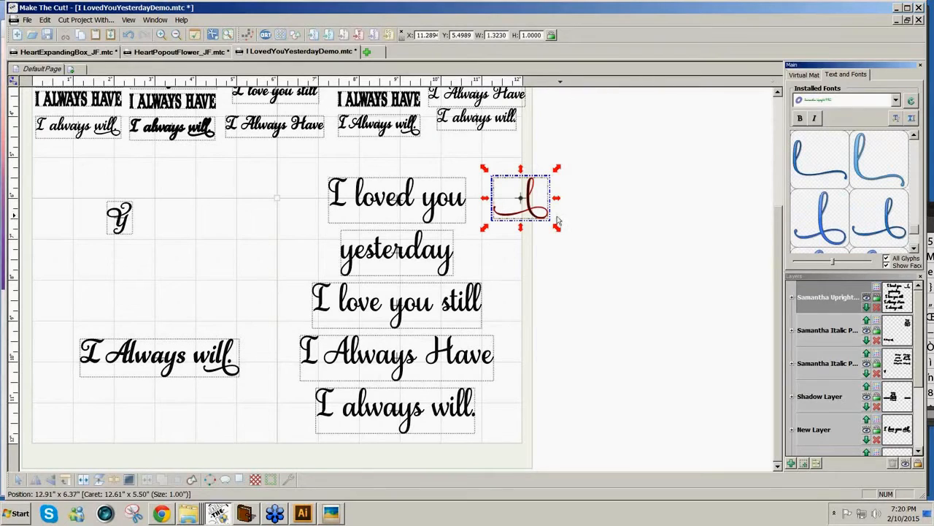
left_click_drag(545, 222, 487, 434)
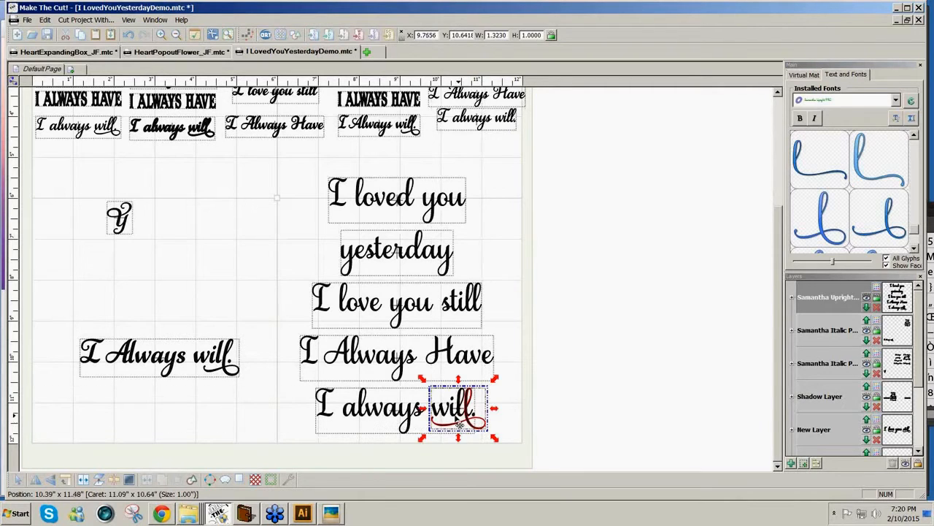
Put the swash l on its own new layer and hide that layer
left_click(555, 425)
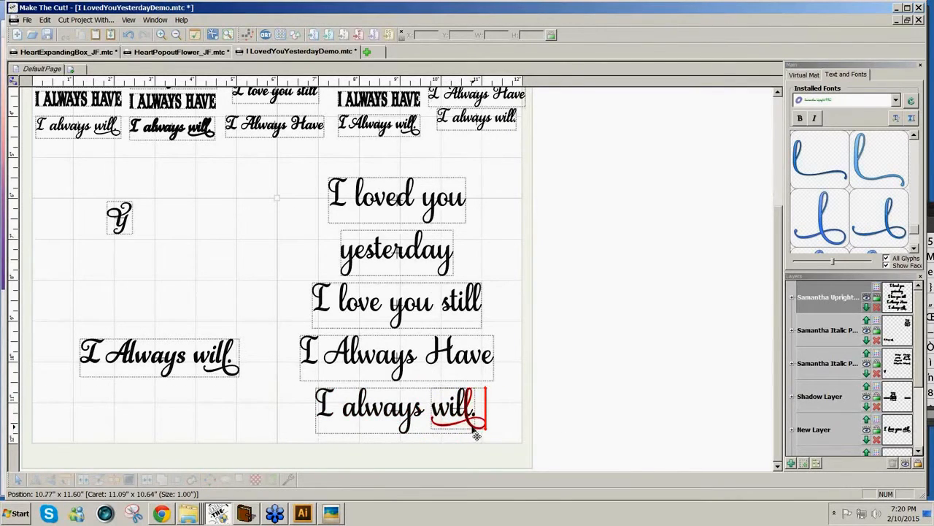
left_click(476, 435)
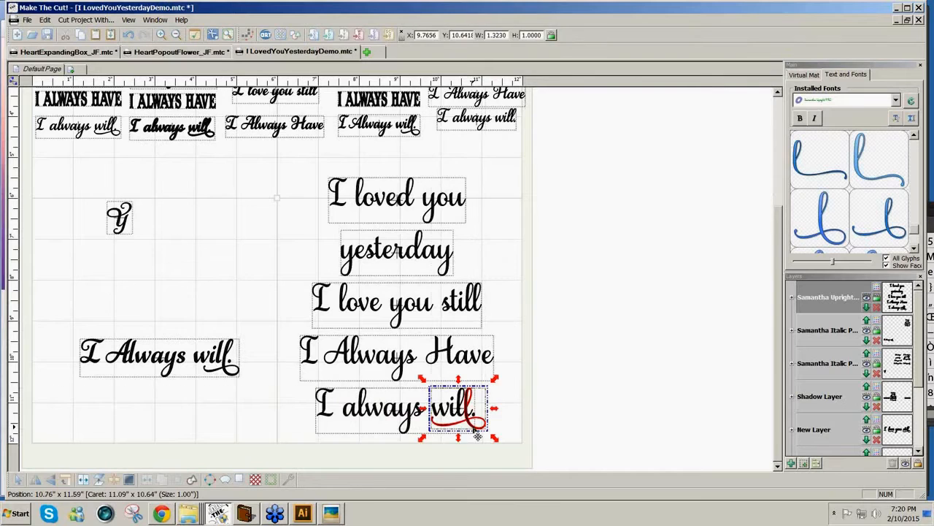
left_click(803, 464)
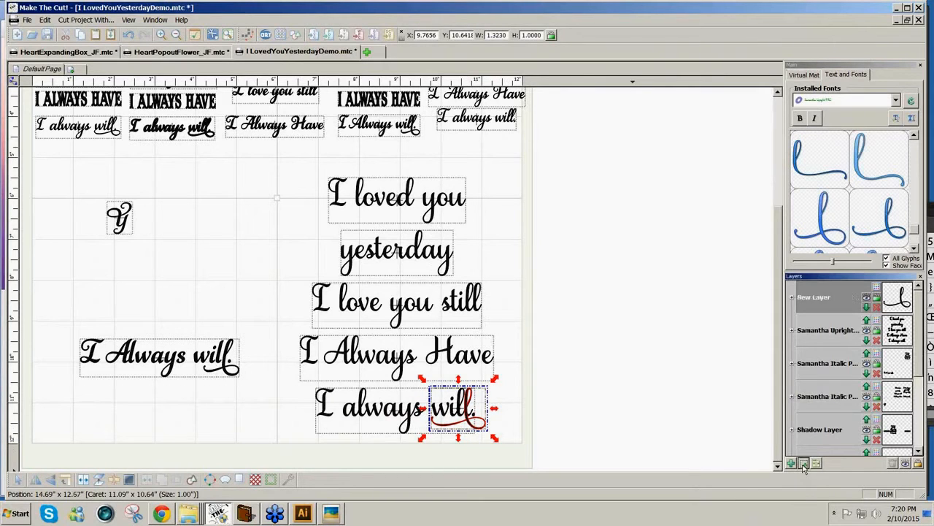
left_click(867, 299)
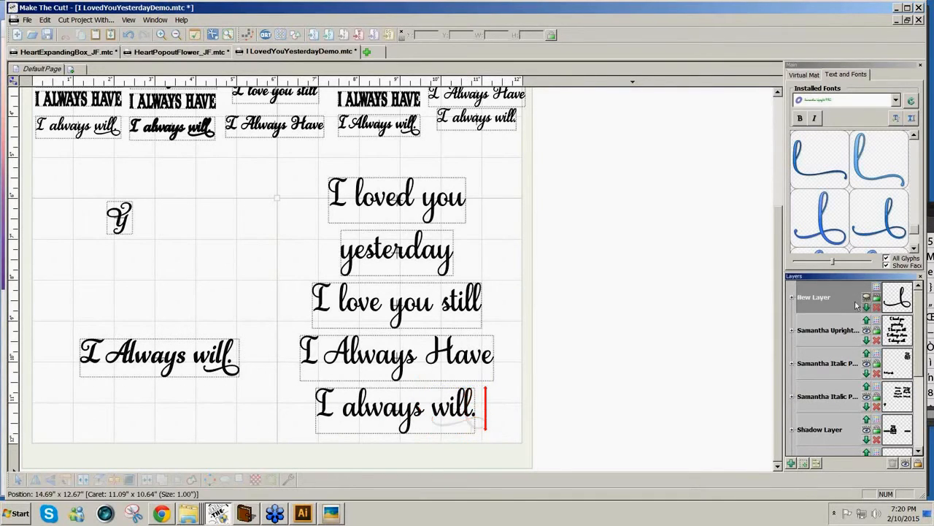
Split the bottom line "I always will." into separate letters and delete its plain final l
left_click(474, 422)
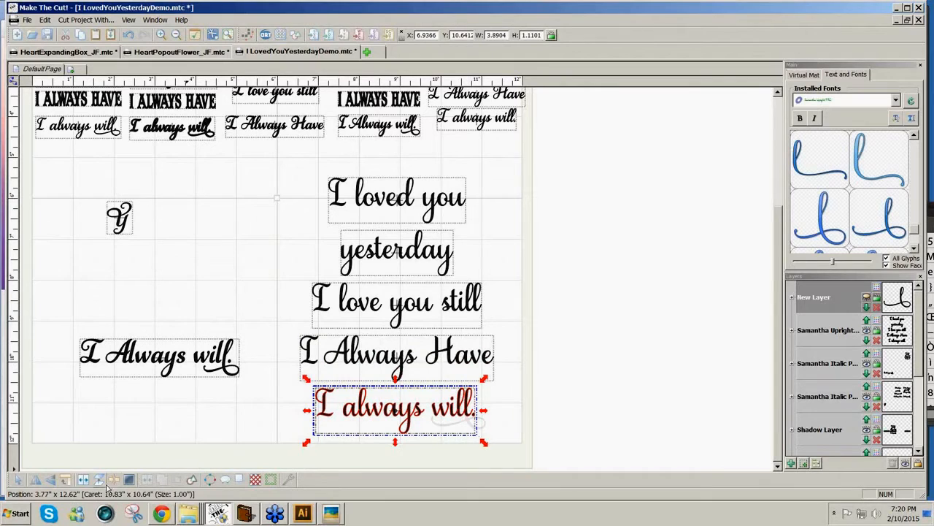
left_click(82, 482)
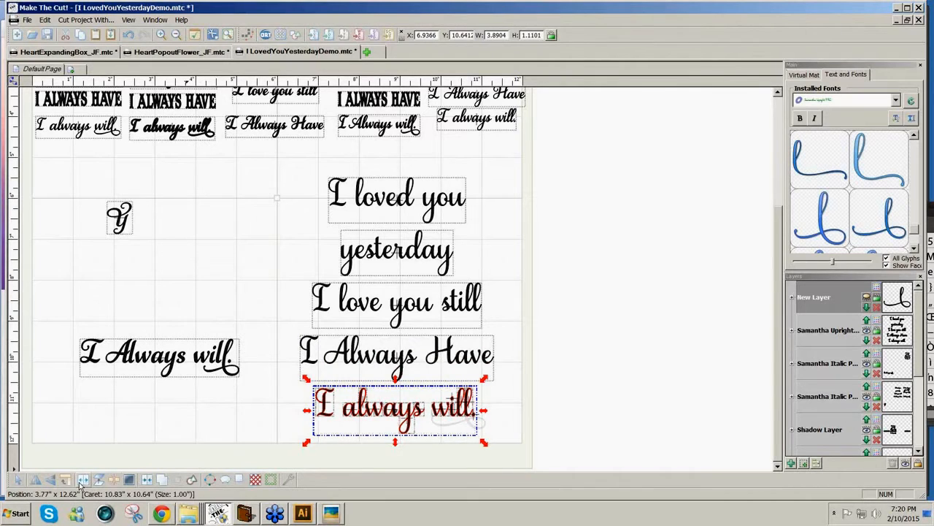
left_click(540, 430)
left_click(469, 414)
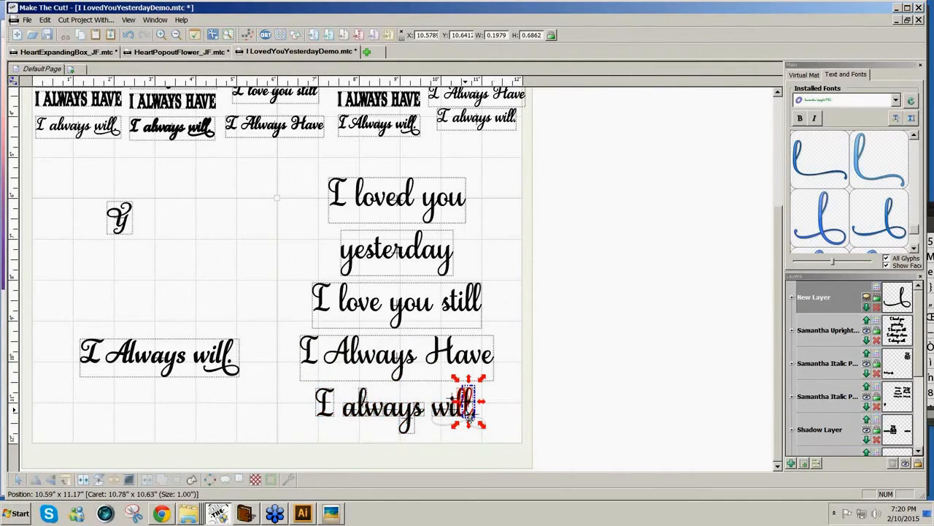
key("Delete")
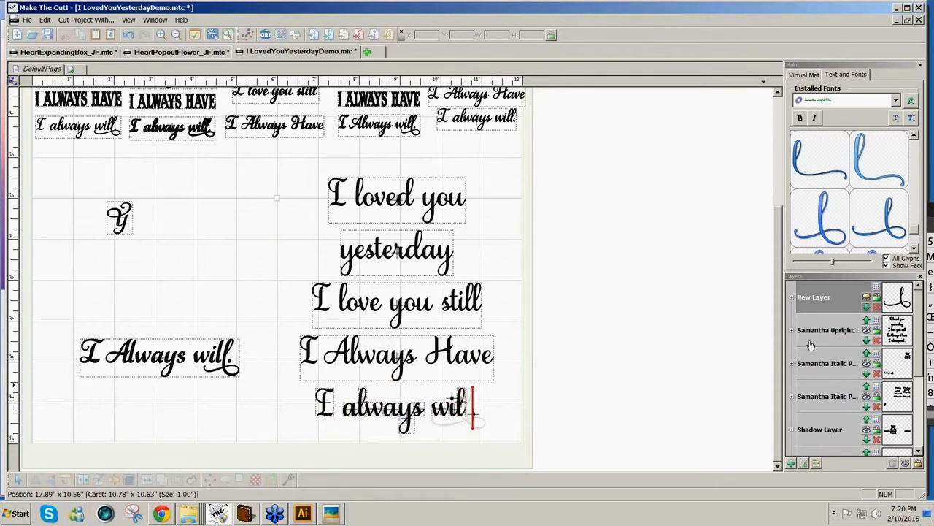
Show the swash l layer again and weld the swash l with all letters of "I always will."
type("l")
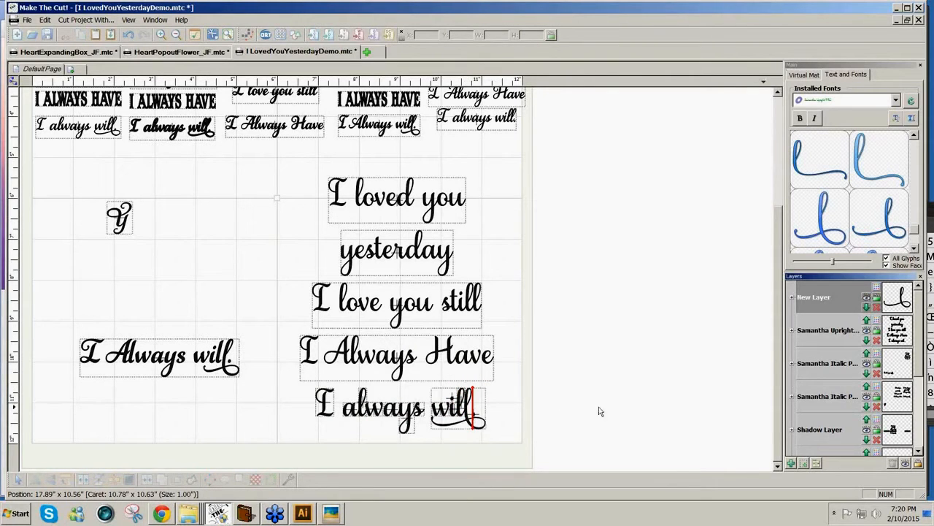
left_click_drag(566, 441, 263, 377)
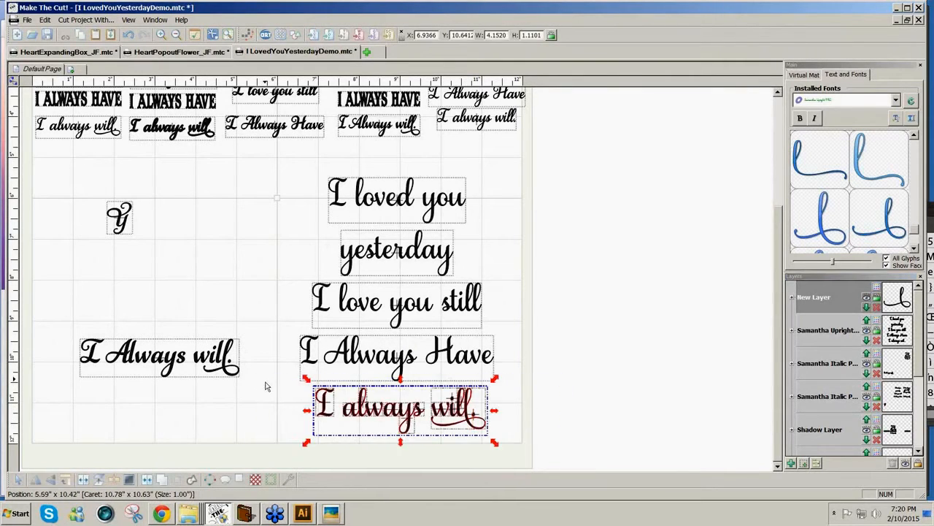
left_click(162, 483)
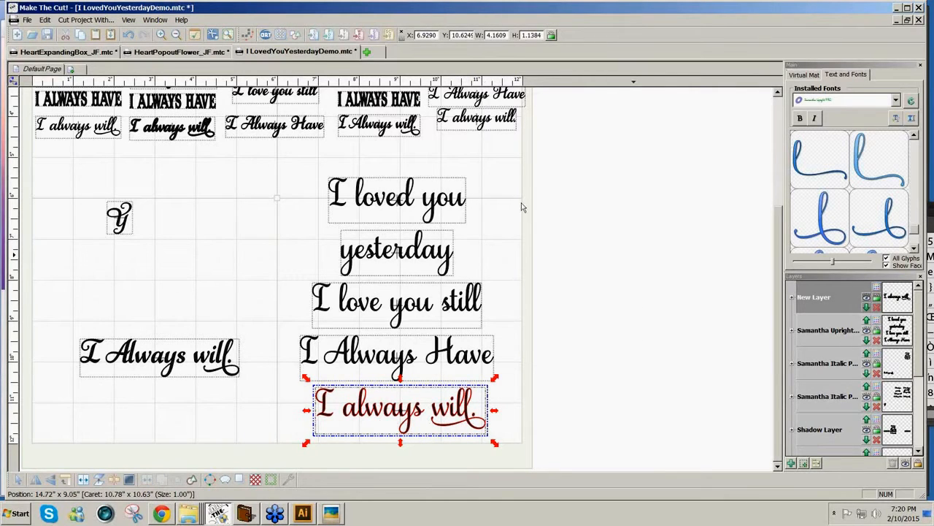
Browse the remaining Samantha Upright glyphs from the lowercase m alternates onward to the ready-made word glyphs
left_click(914, 248)
left_click(914, 249)
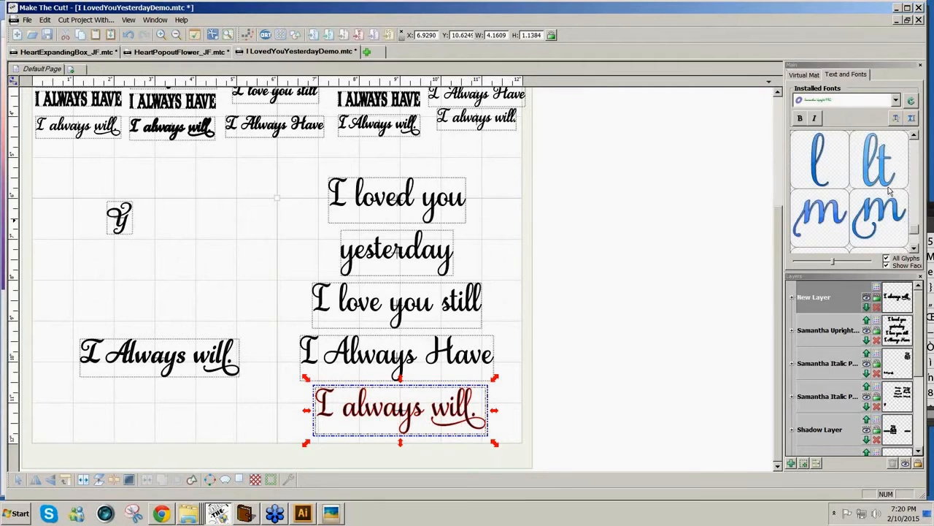
left_click(914, 250)
left_click(915, 250)
left_click(915, 250)
left_click(915, 250)
left_click(915, 249)
left_click(915, 250)
left_click(915, 249)
left_click(914, 250)
left_click(915, 250)
left_click(915, 250)
left_click(915, 249)
left_click(915, 250)
left_click(915, 250)
left_click(914, 250)
left_click(915, 250)
left_click(915, 249)
left_click(915, 250)
left_click(915, 249)
left_click(915, 250)
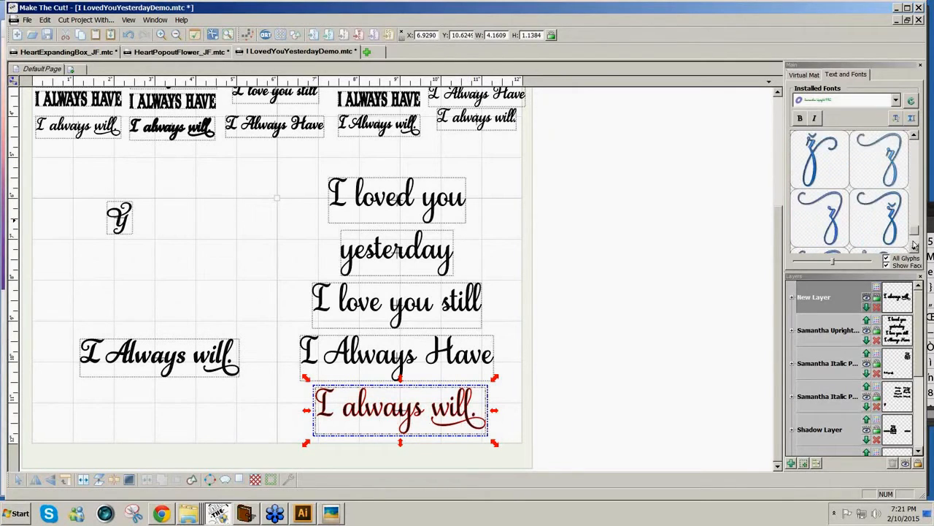
left_click(914, 242)
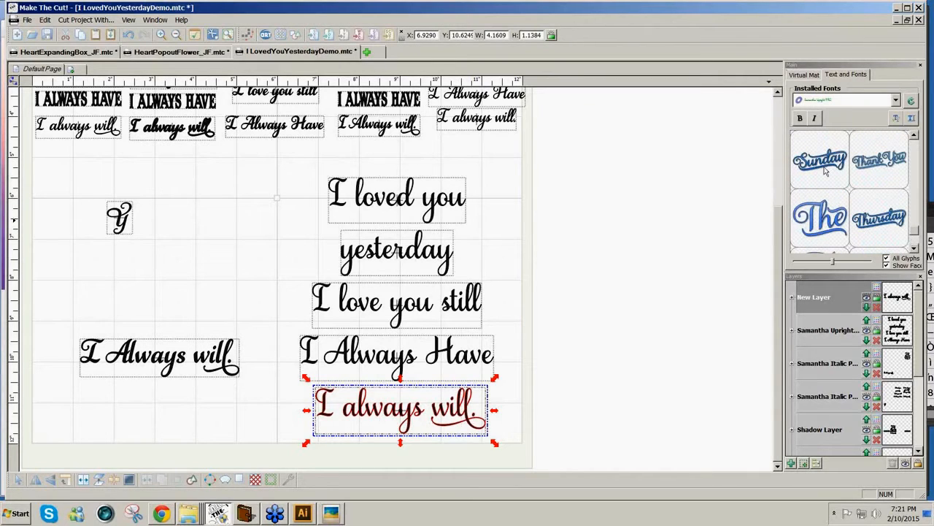
Insert the leafy flower flourish from the Samantha Upright ornament glyphs and place it just below the swash Y
left_click(913, 249)
left_click(913, 249)
left_click(913, 249)
left_click(913, 249)
left_click(913, 249)
left_click(913, 249)
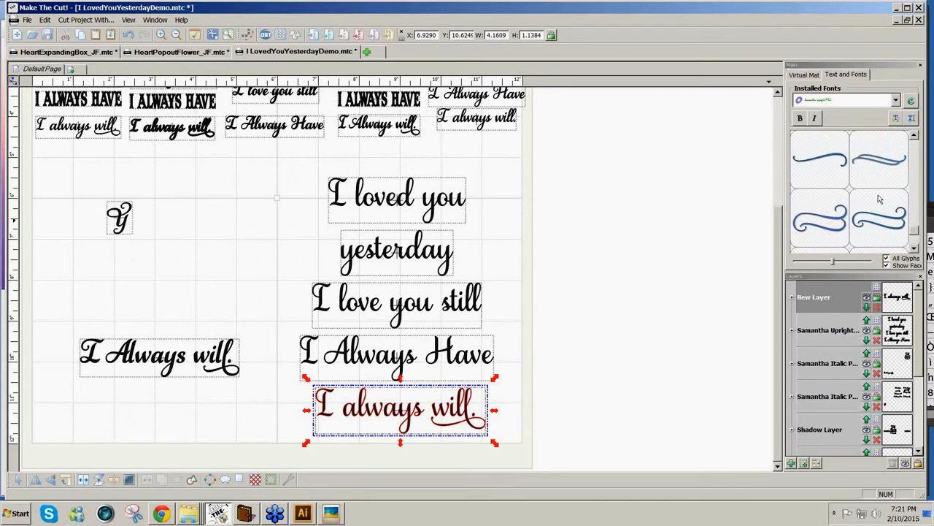
left_click(913, 248)
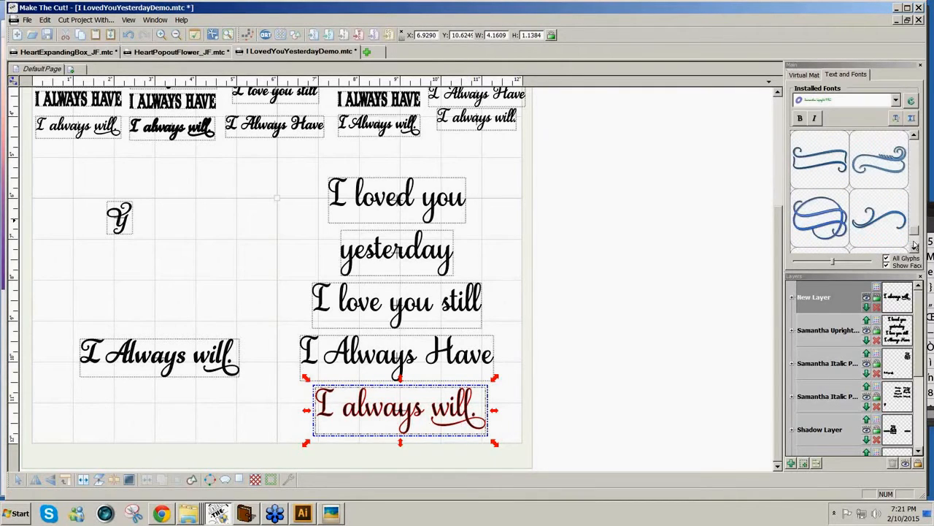
left_click(913, 248)
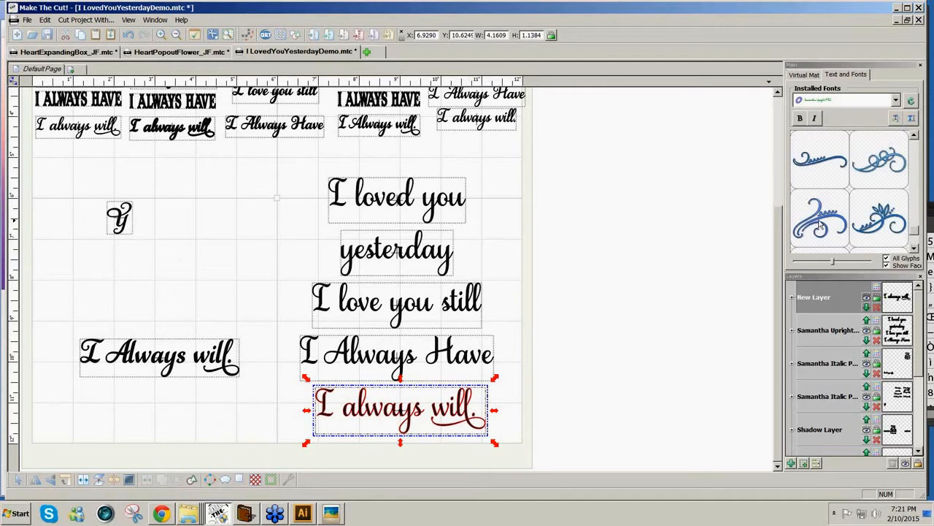
left_click(880, 225)
left_click(659, 397)
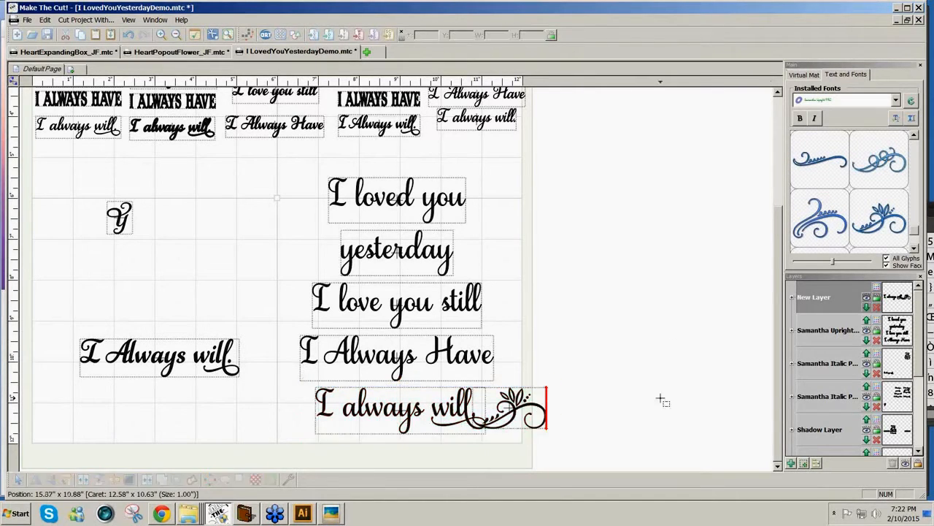
left_click_drag(549, 412, 642, 210)
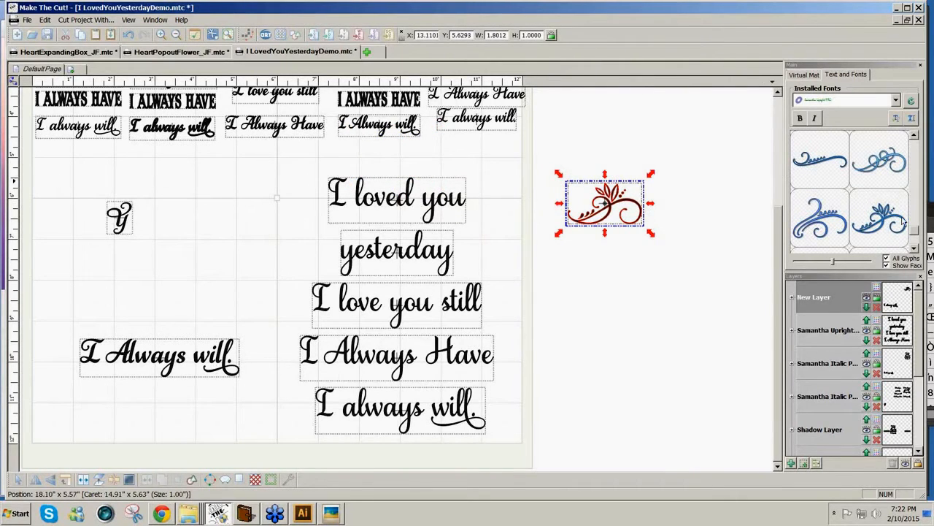
left_click_drag(914, 230, 918, 144)
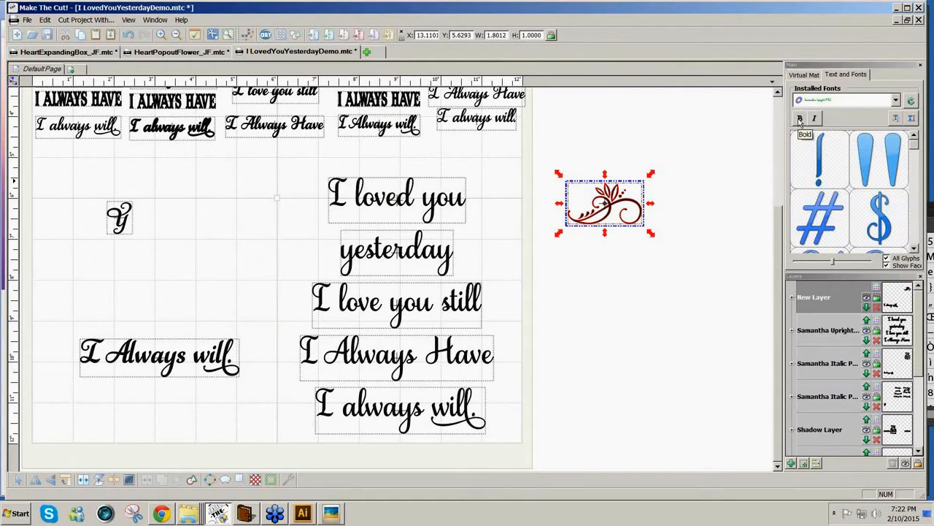
left_click_drag(284, 154, 496, 459)
left_click_drag(608, 203, 188, 259)
Add the five lyric lines as a bold, centered text group split by lines, and position it beside the mat
left_click(499, 211)
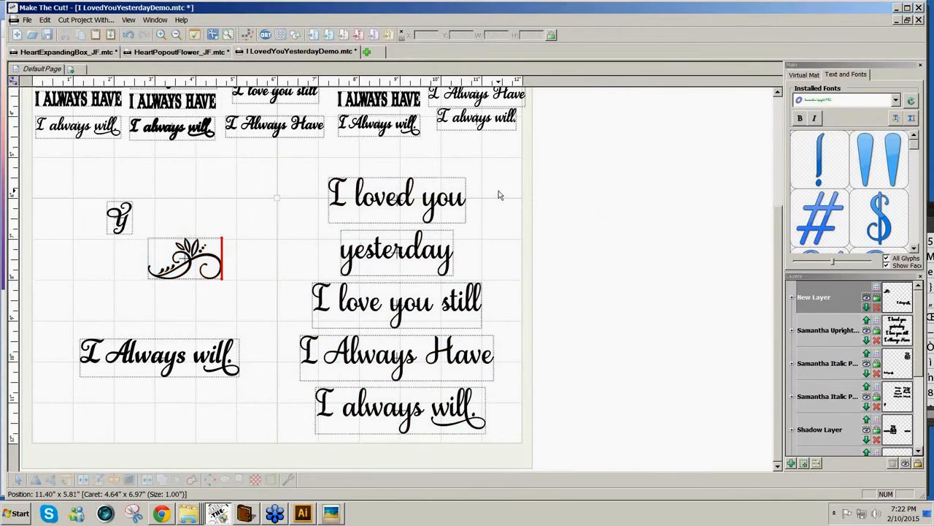
left_click(799, 118)
left_click(911, 118)
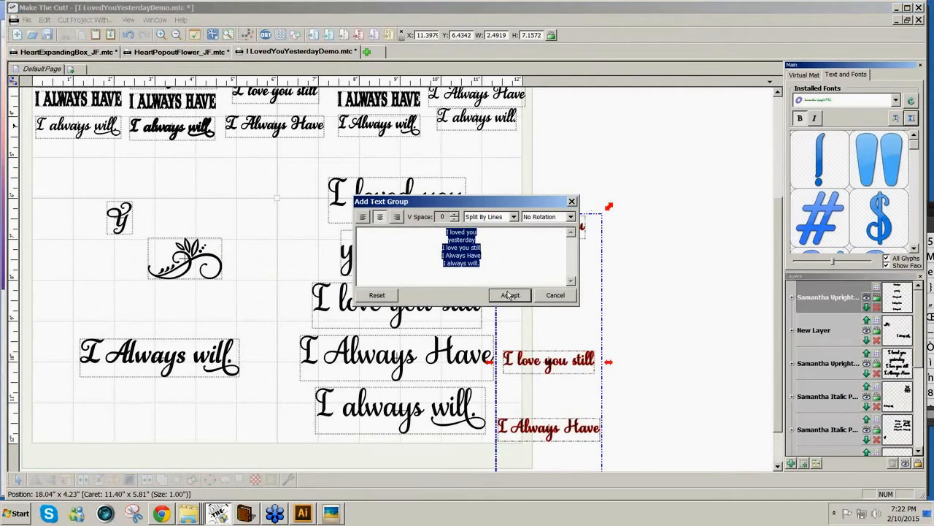
left_click(509, 295)
left_click(544, 225)
left_click_drag(544, 225, 582, 170)
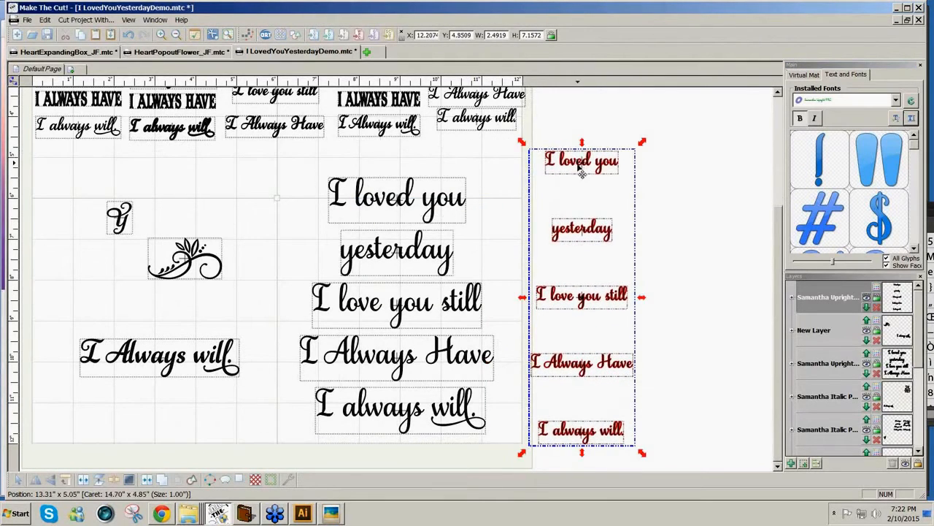
Resize the bold text group to about 5.33 by 6.33 inches and line its rows up with the regular-weight lines
left_click_drag(582, 454, 604, 447)
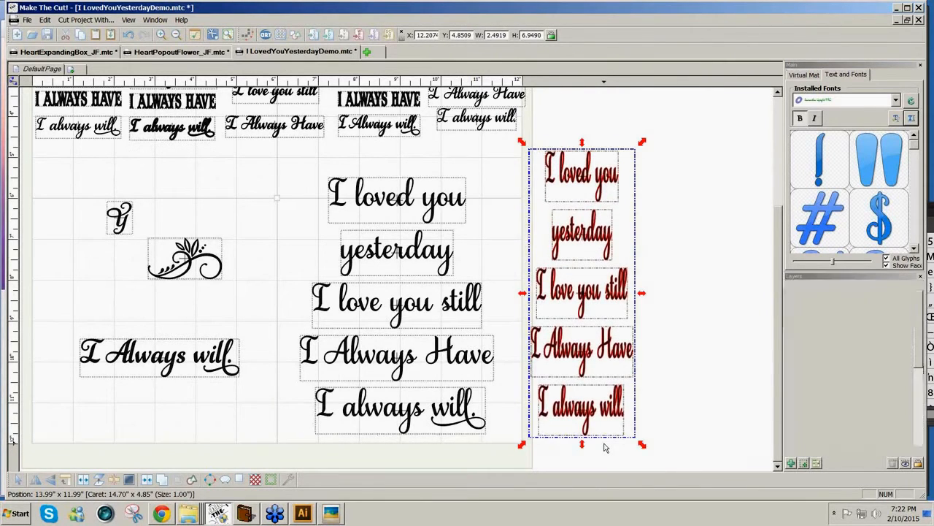
key("ctrl+z")
left_click_drag(642, 291, 757, 466)
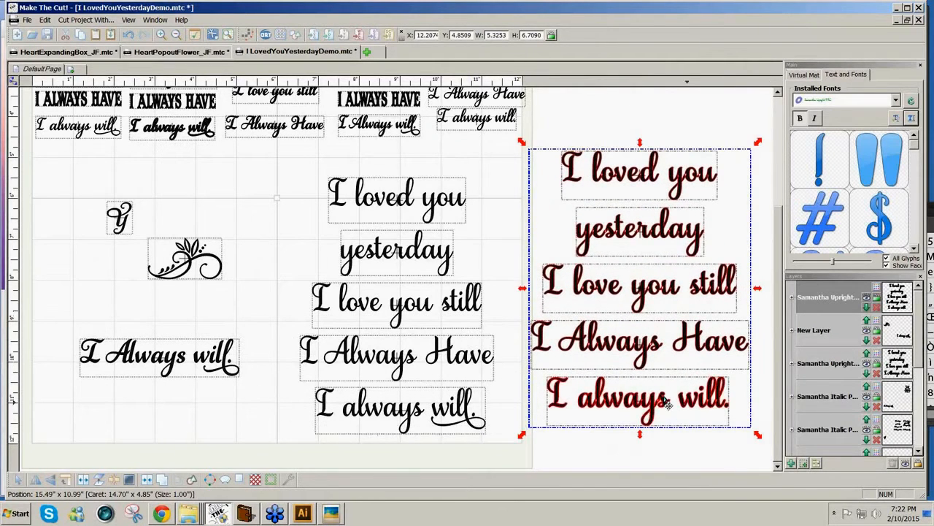
left_click_drag(663, 404, 639, 412)
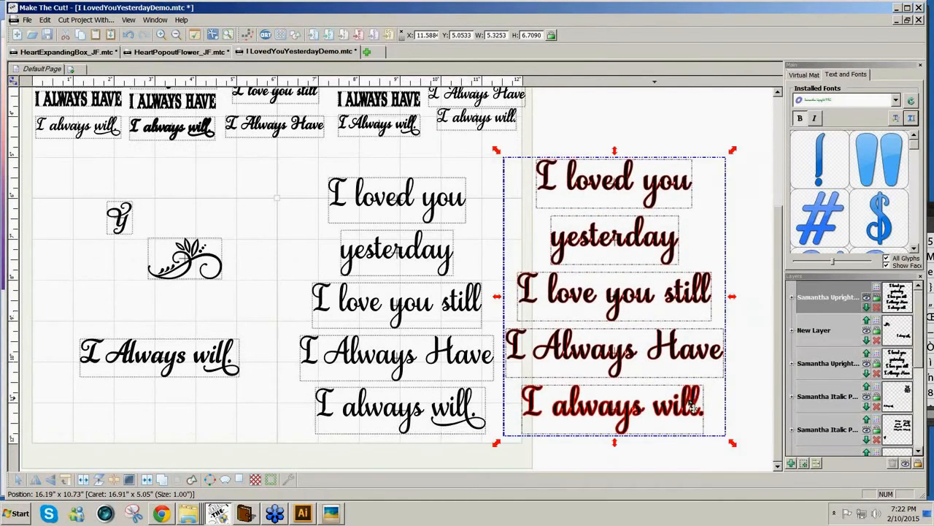
mouse_move(614, 443)
left_mouse_down()
mouse_move(624, 402)
mouse_move(620, 431)
left_mouse_up()
left_click_drag(605, 265, 606, 265)
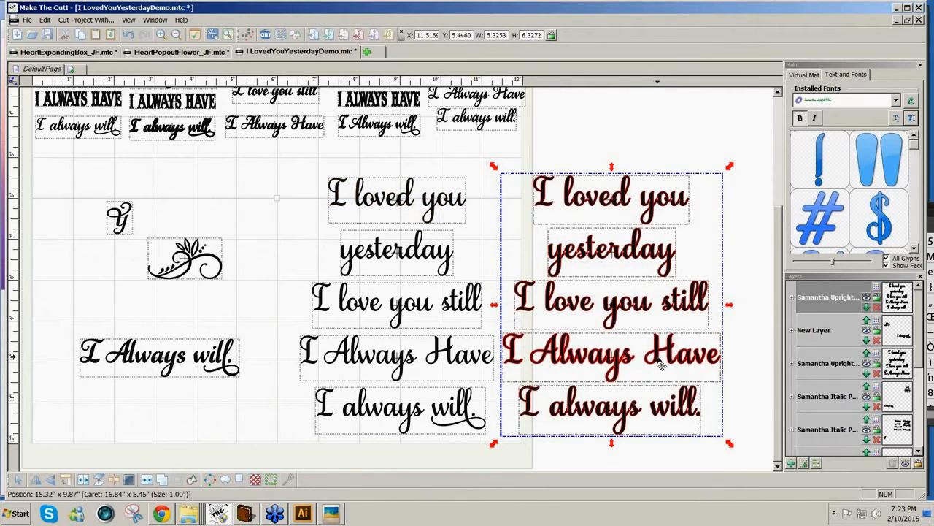
left_click_drag(659, 361, 663, 363)
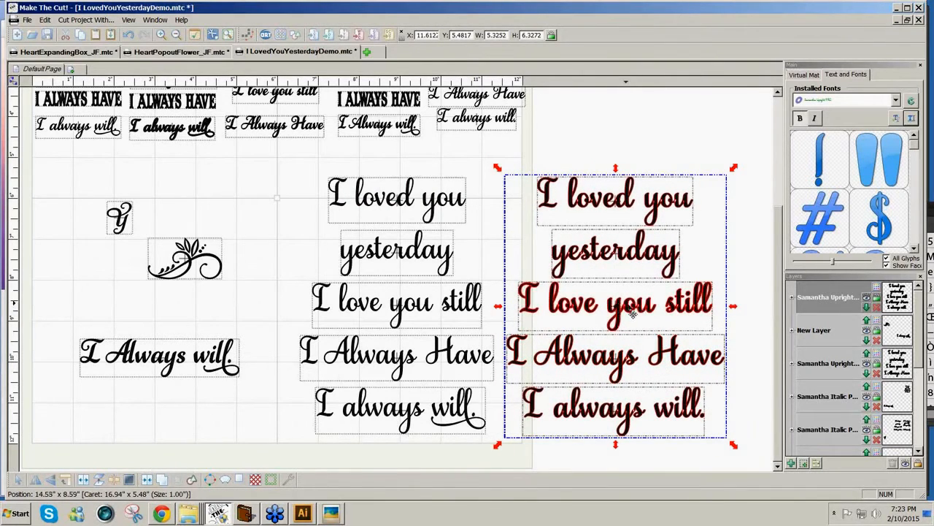
Split the bold lines into separate letters and weld them together at a narrowed width of about 5.17 inches
left_click(84, 480)
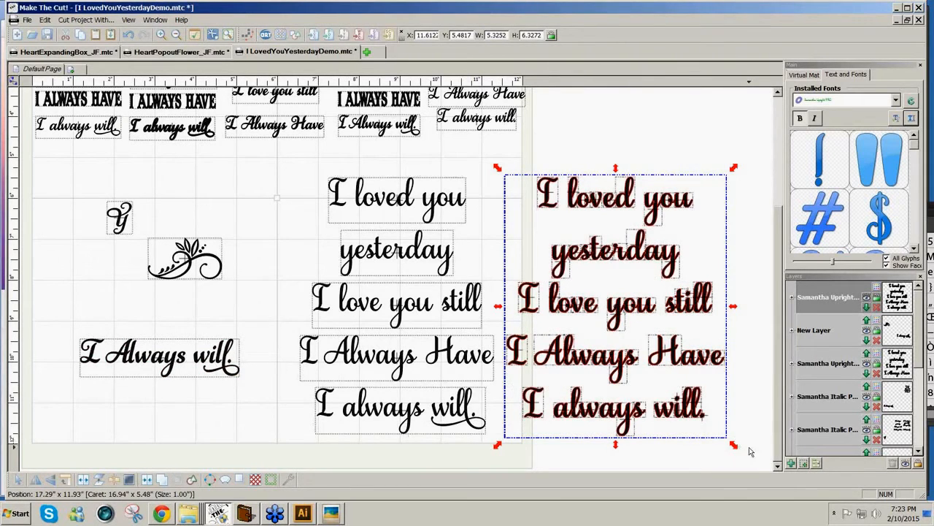
left_click(162, 485)
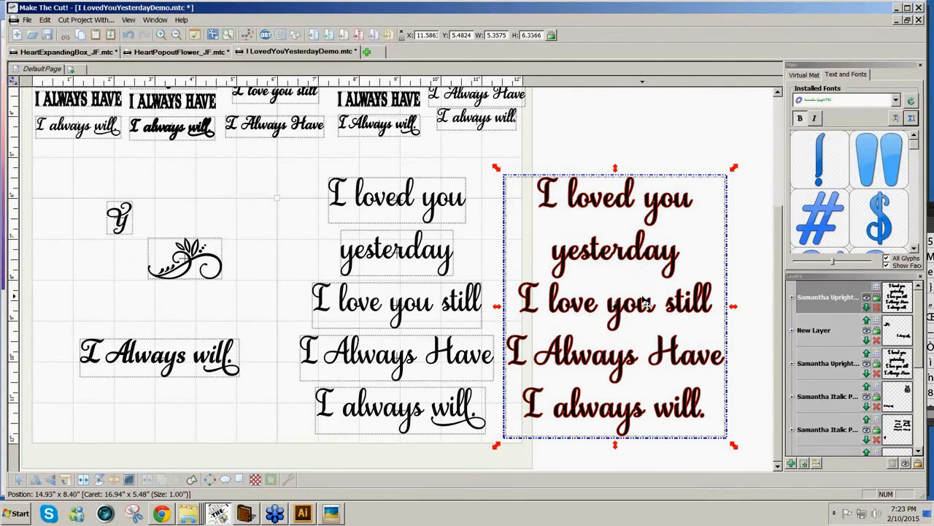
key("ctrl+z")
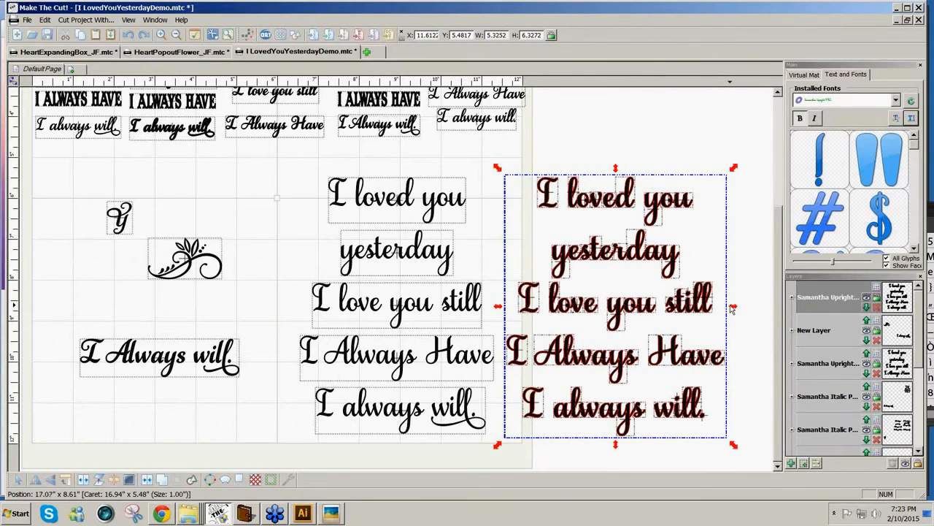
left_click_drag(733, 310, 729, 314)
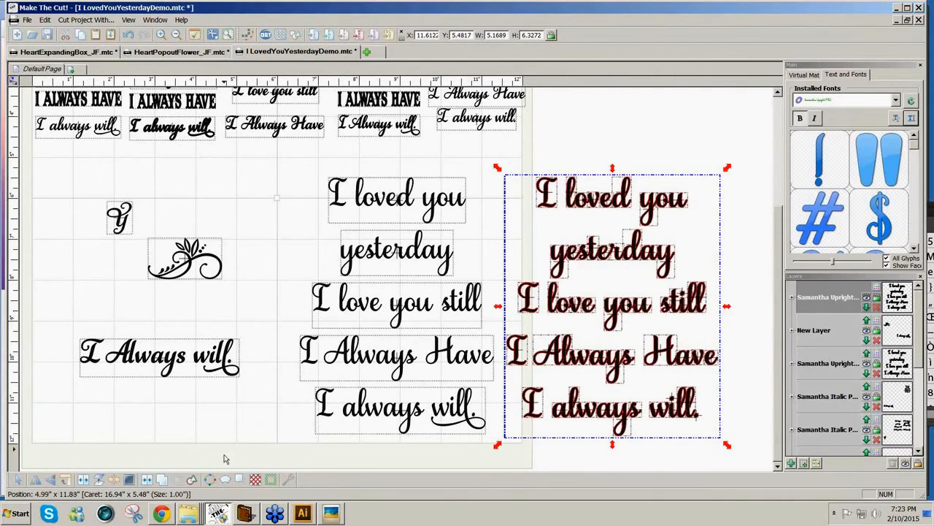
left_click(161, 480)
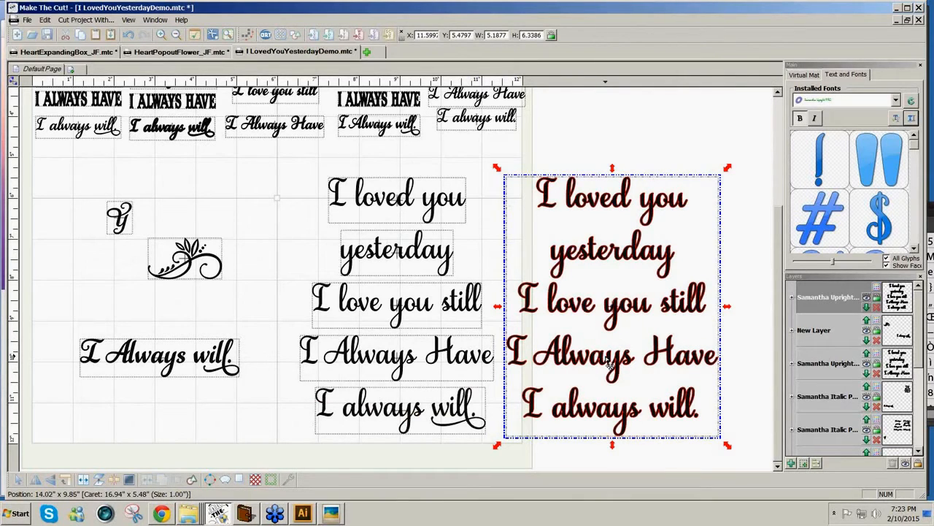
Compare the regular and bold lettering up close and examine the welded joins in the bold lines
left_click(805, 75)
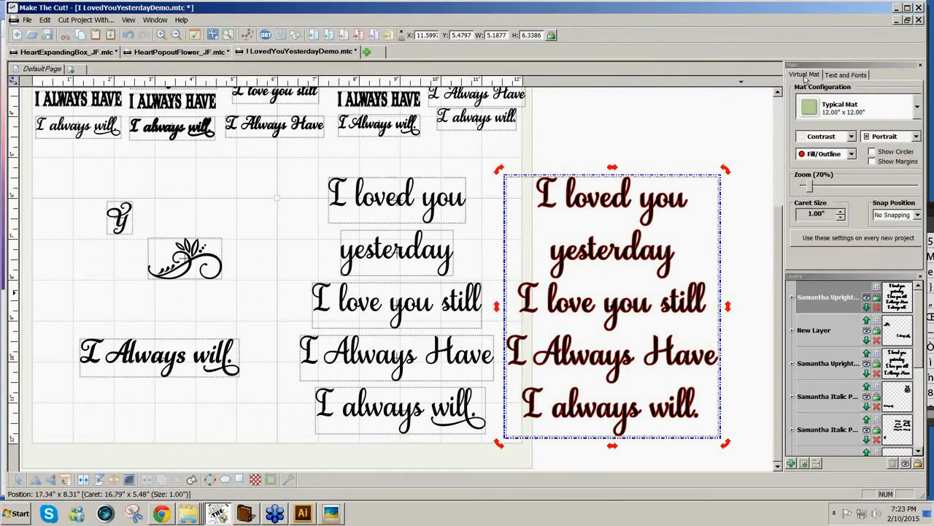
left_click(810, 188)
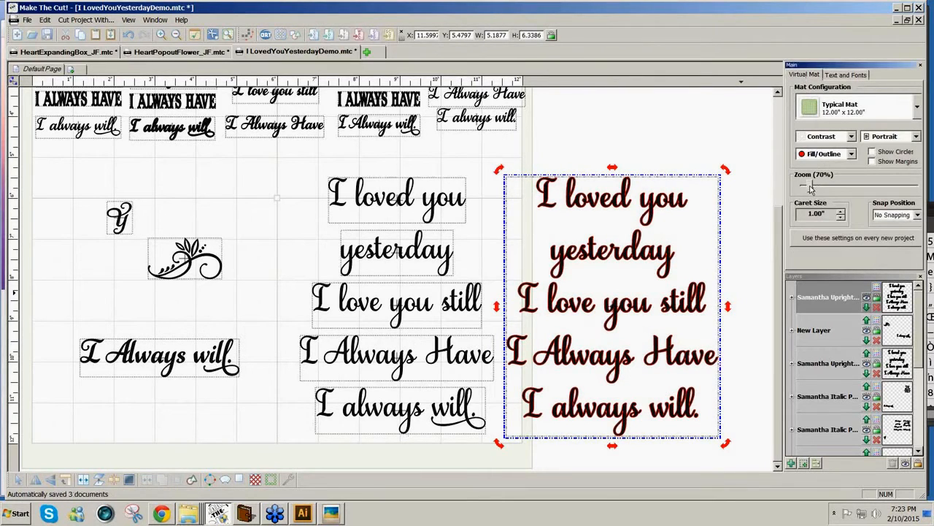
scroll(549, 335, "up", 8)
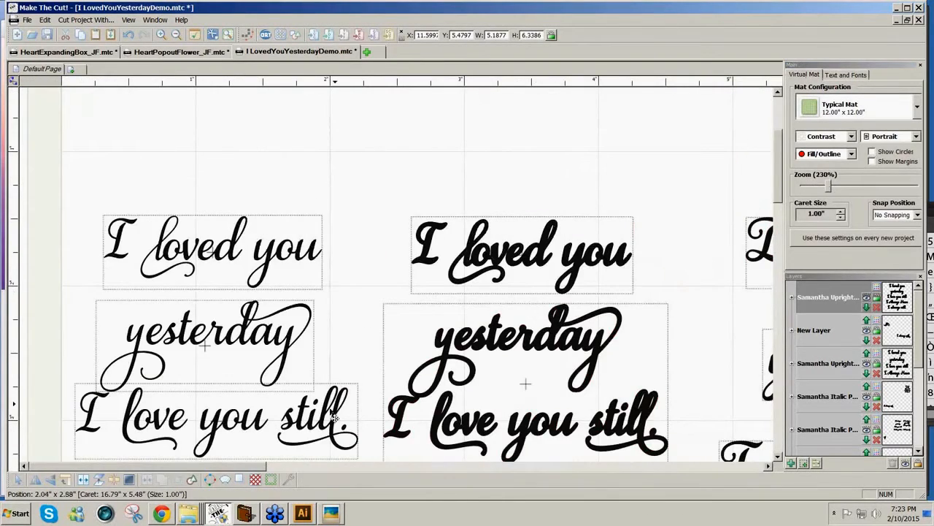
left_click_drag(248, 469, 559, 503)
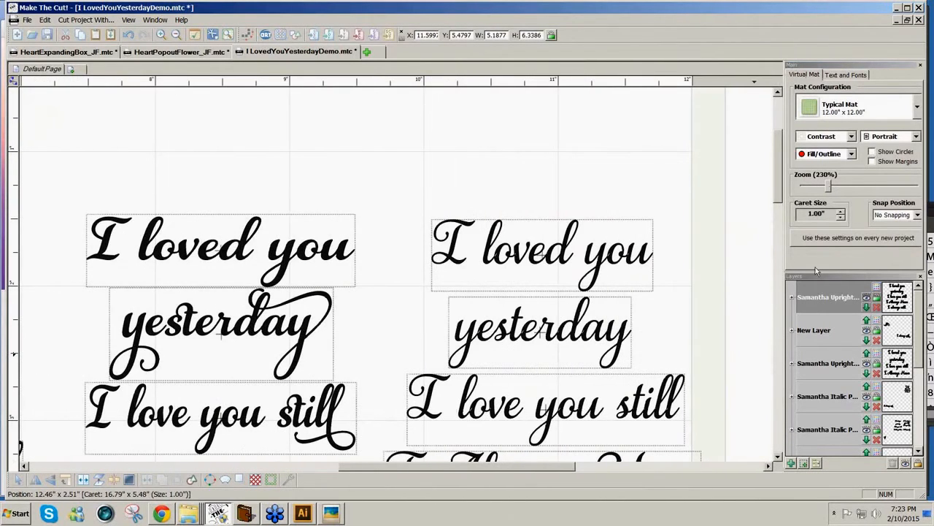
left_click_drag(780, 192, 765, 320)
scroll(360, 281, "down", 5)
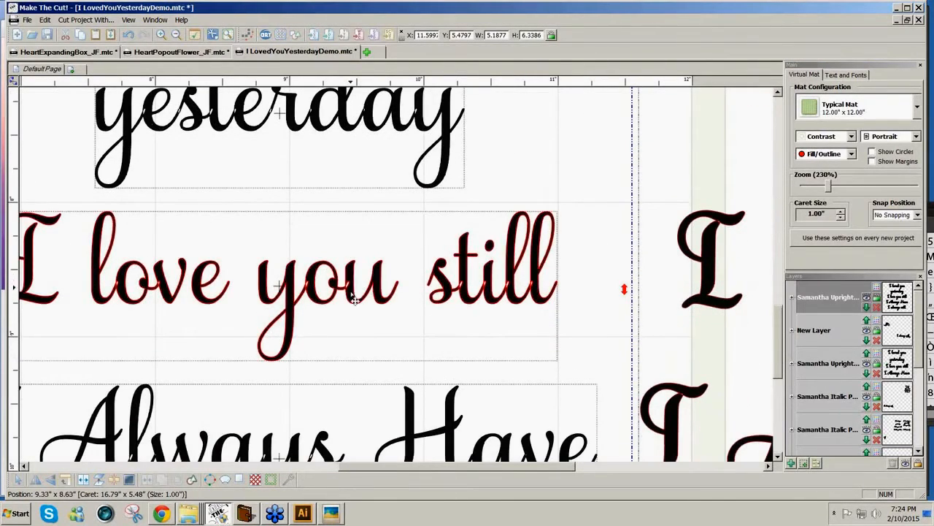
left_click_drag(424, 469, 604, 509)
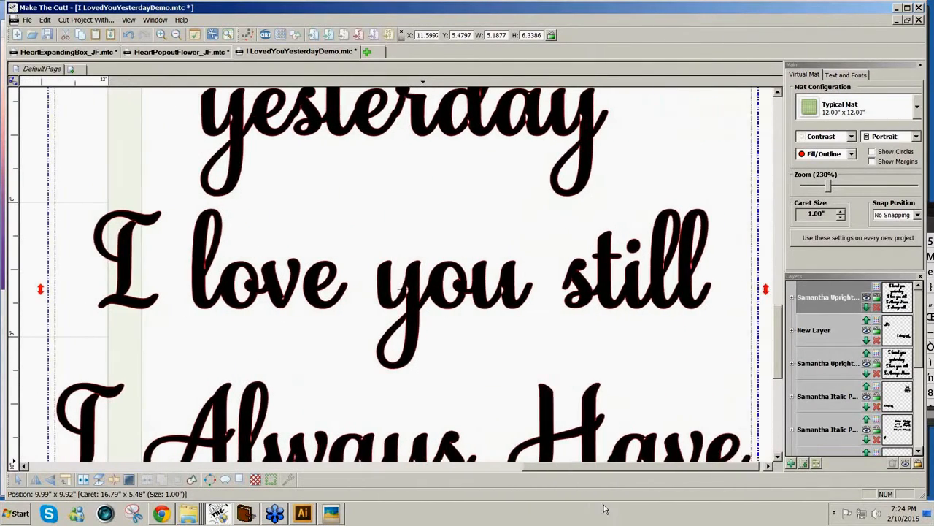
left_click_drag(778, 365, 768, 421)
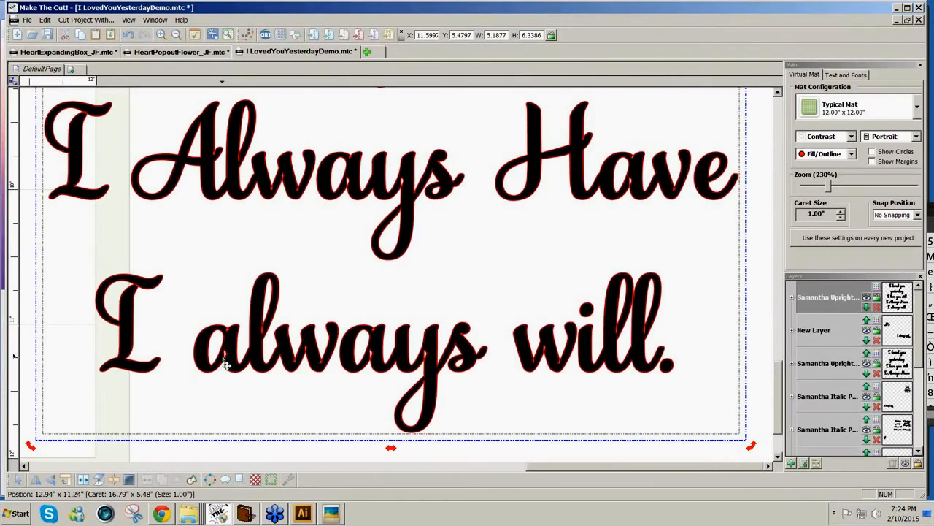
left_click_drag(828, 188, 843, 188)
left_click_drag(778, 286, 769, 363)
left_click_drag(453, 468, 635, 486)
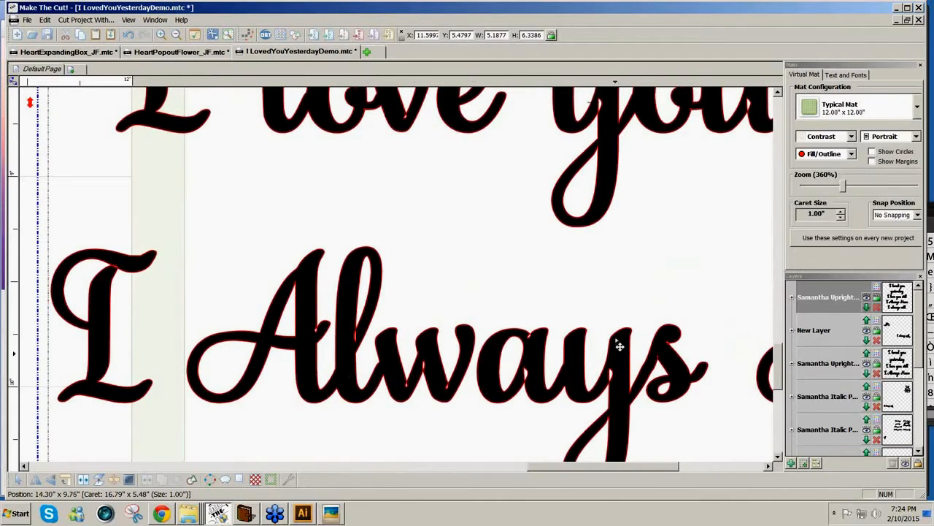
Switch the shape display to Outline and examine the welded joins in "I Always Have" and "I always will."
left_click(851, 157)
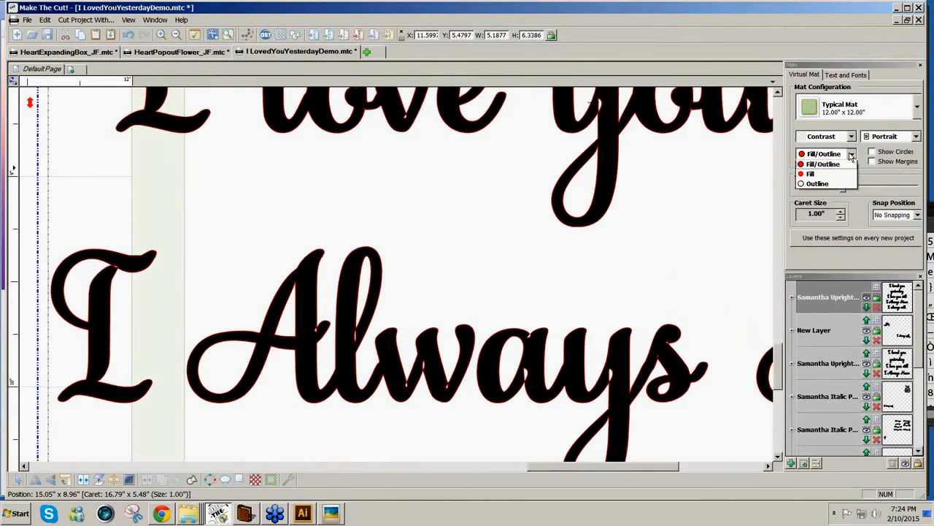
left_click(816, 185)
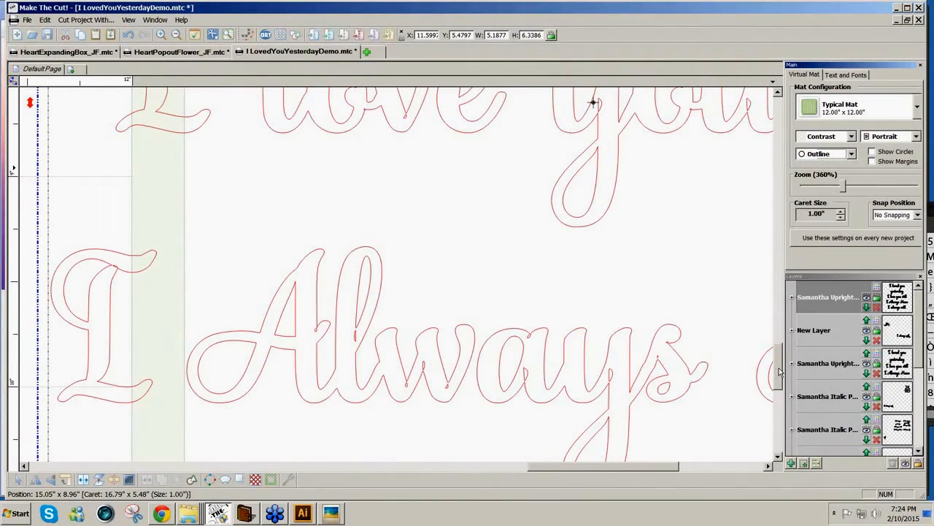
scroll(779, 372, "down", 3)
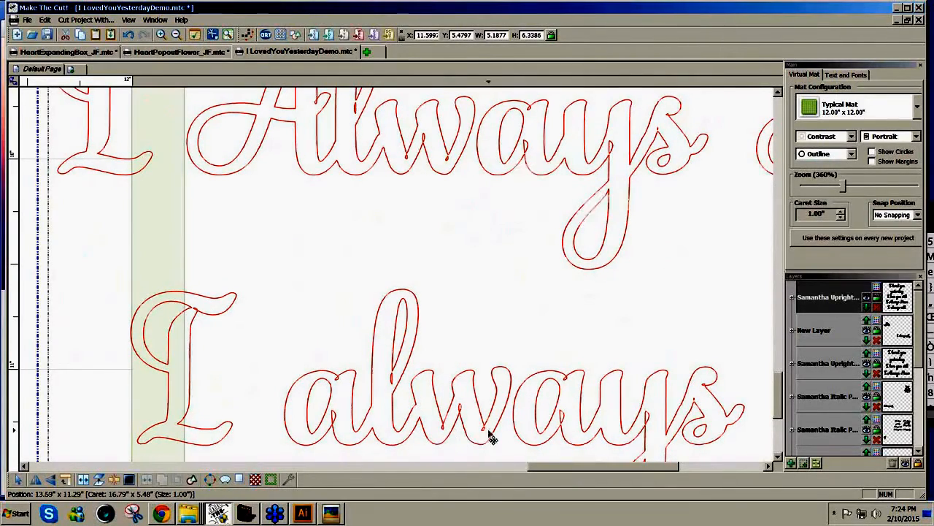
scroll(779, 420, "down", 2)
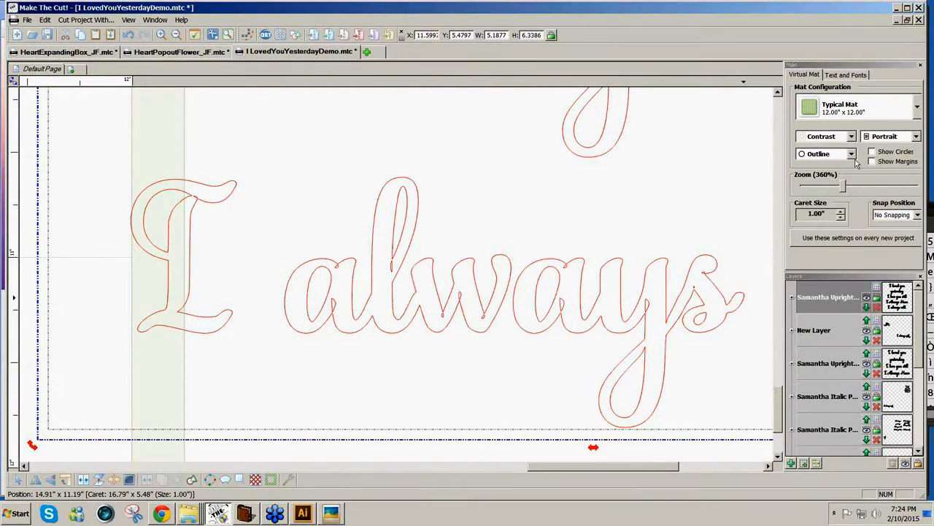
Restore the Fill/Outline display and turn off Bold for the Samantha Upright font
left_click(851, 154)
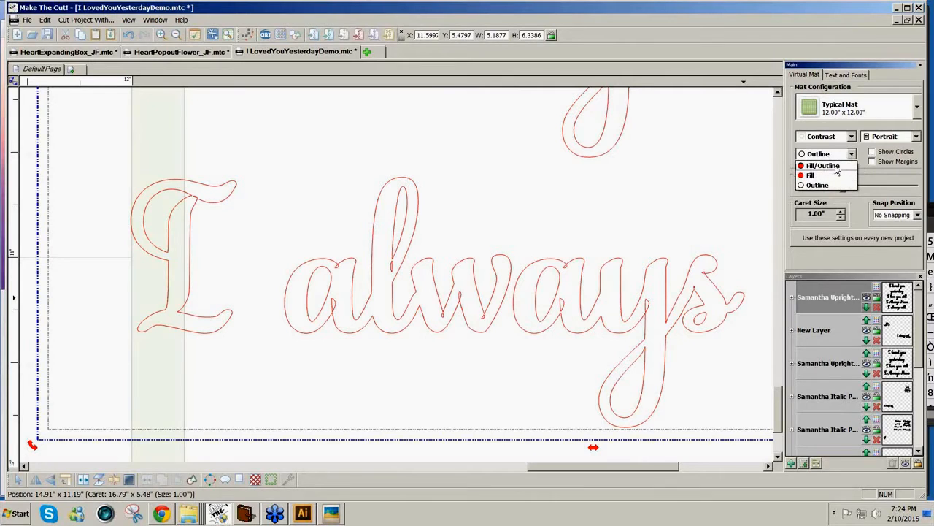
left_click(837, 169)
left_click_drag(844, 190, 837, 189)
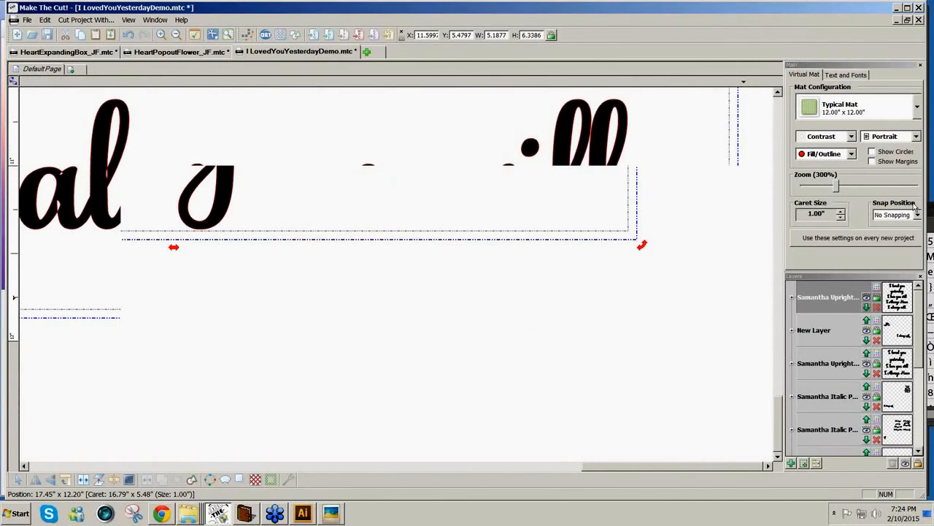
left_click(851, 76)
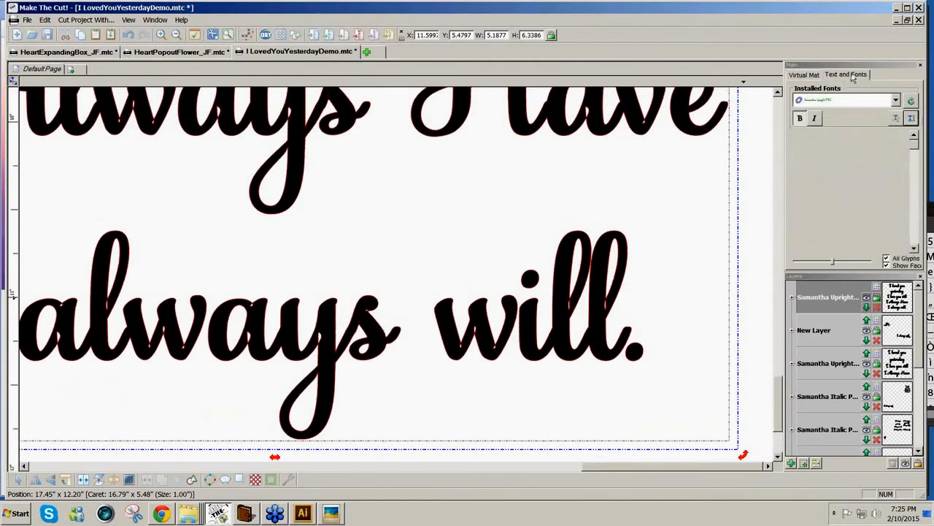
left_click(802, 122)
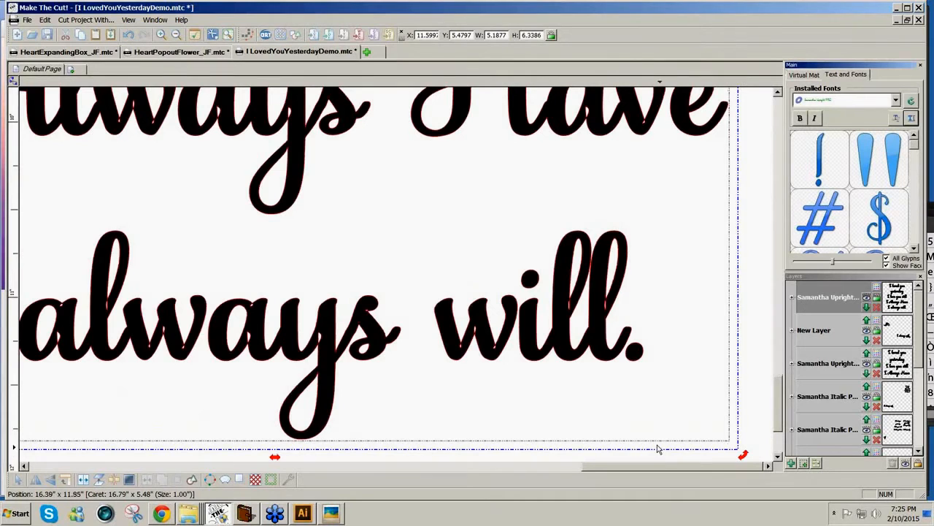
Deselect the lettering and turn off the font face preview so the installed fonts are listed in plain type
left_click_drag(703, 469, 470, 443)
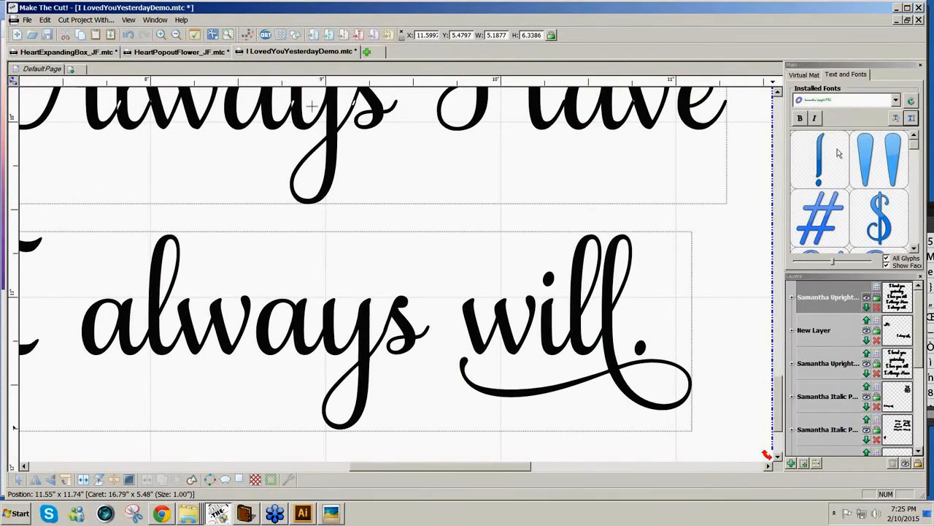
left_click(806, 75)
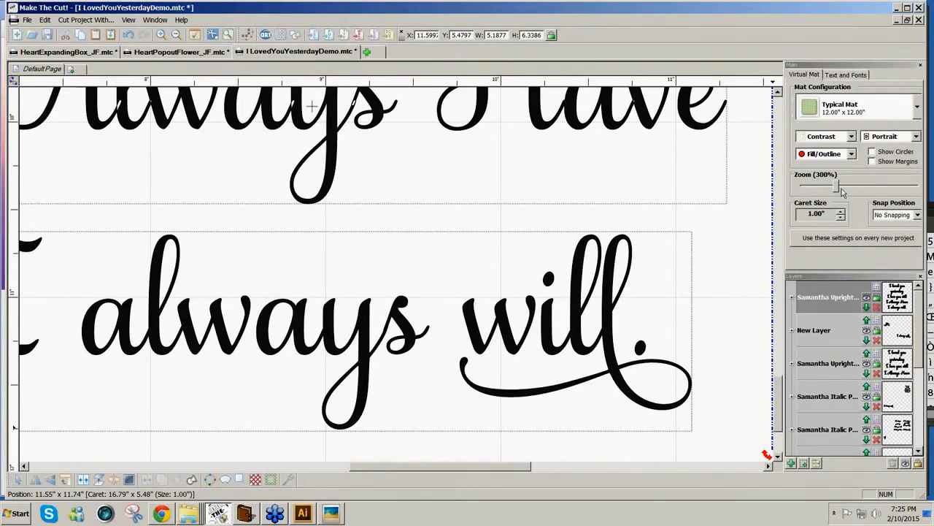
left_click_drag(839, 190, 808, 189)
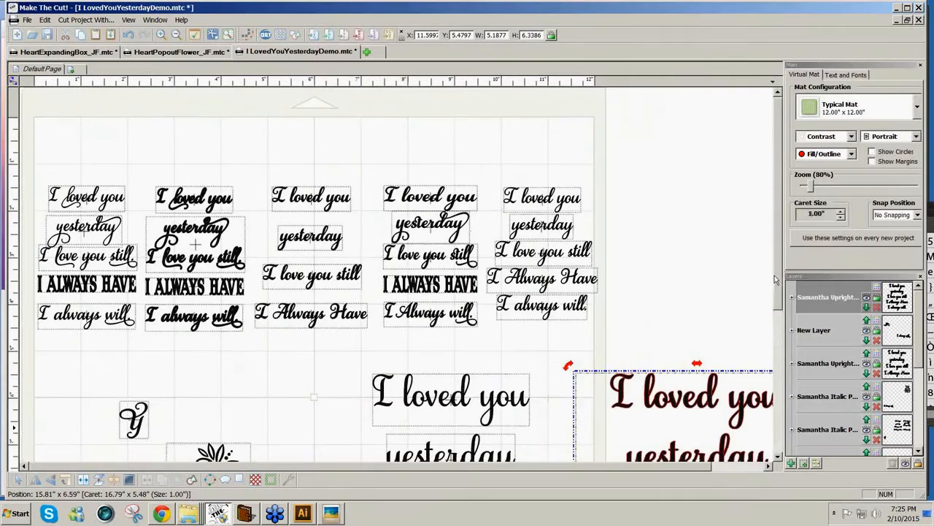
scroll(775, 275, "down", 3)
left_click(769, 223)
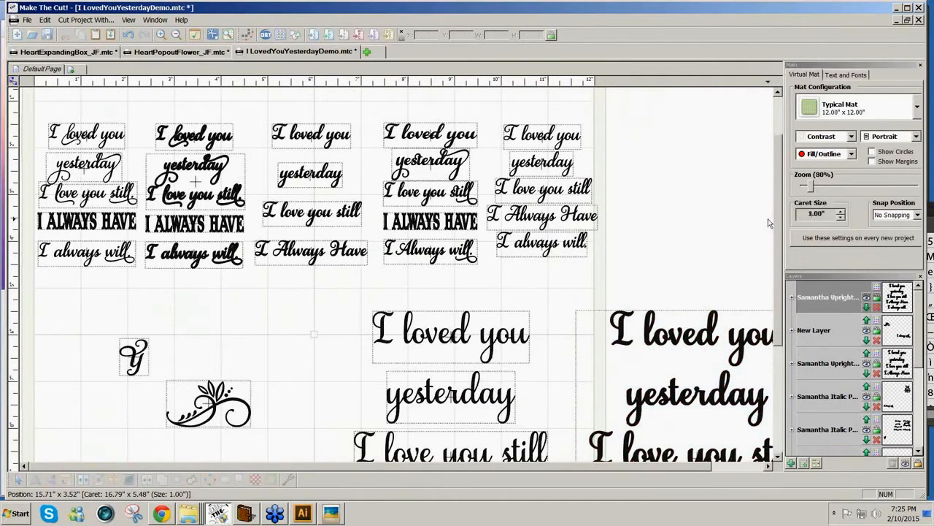
left_click(854, 76)
left_click(896, 102)
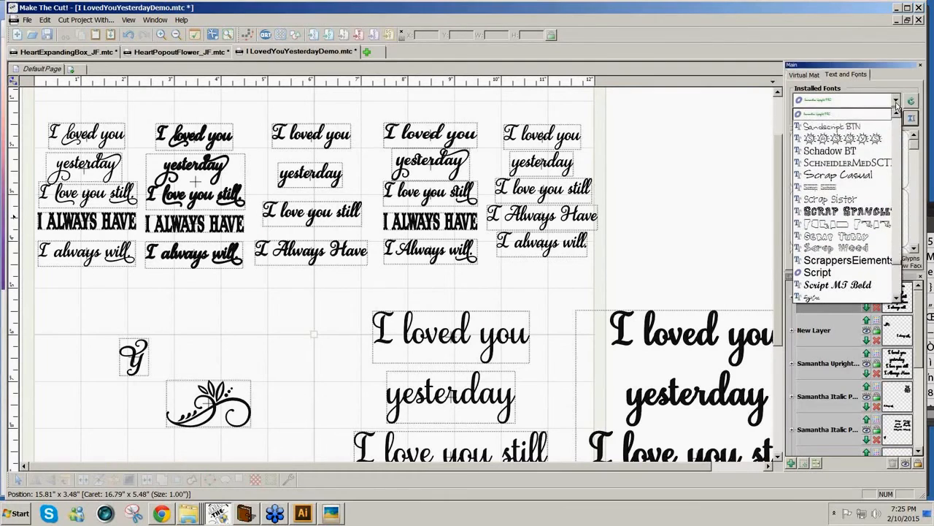
left_click(754, 189)
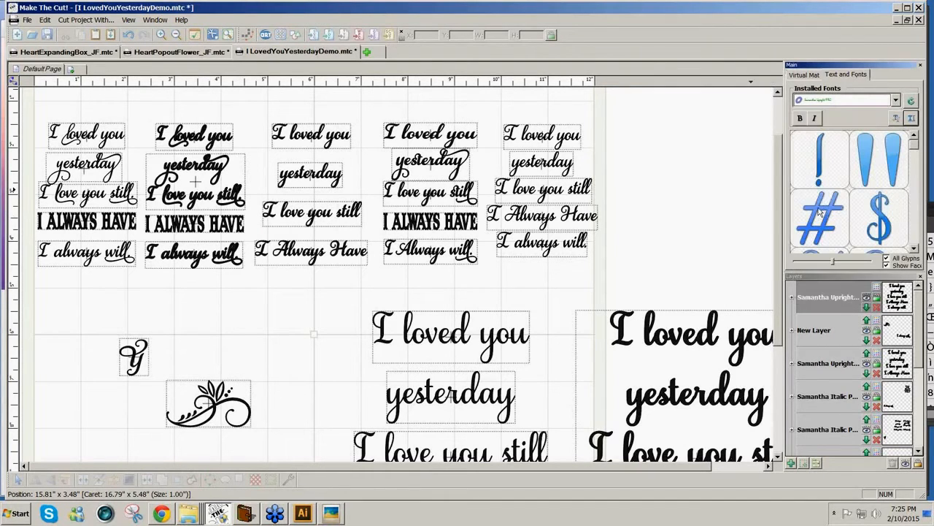
left_click(887, 266)
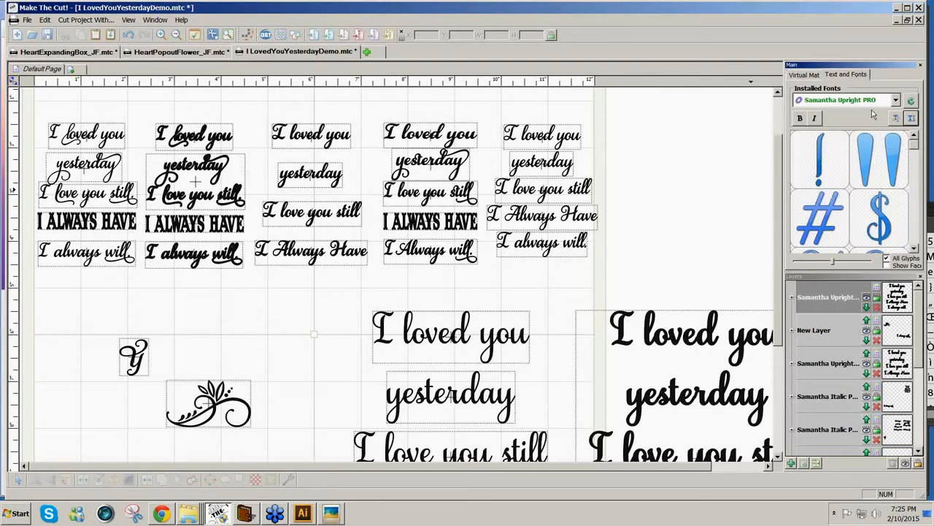
Choose Samantha Italic PRO as the text font
left_click(896, 101)
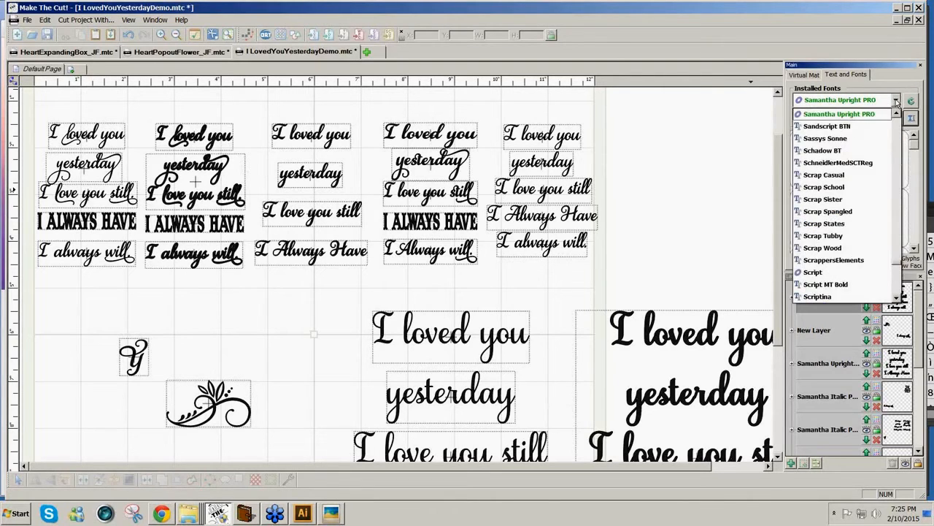
left_click(896, 101)
left_click(896, 101)
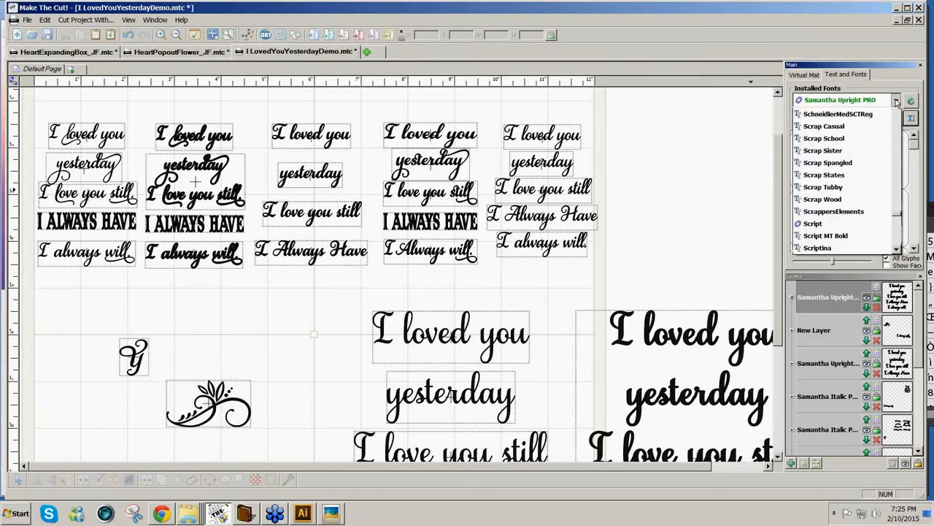
scroll(868, 121, "up", 1)
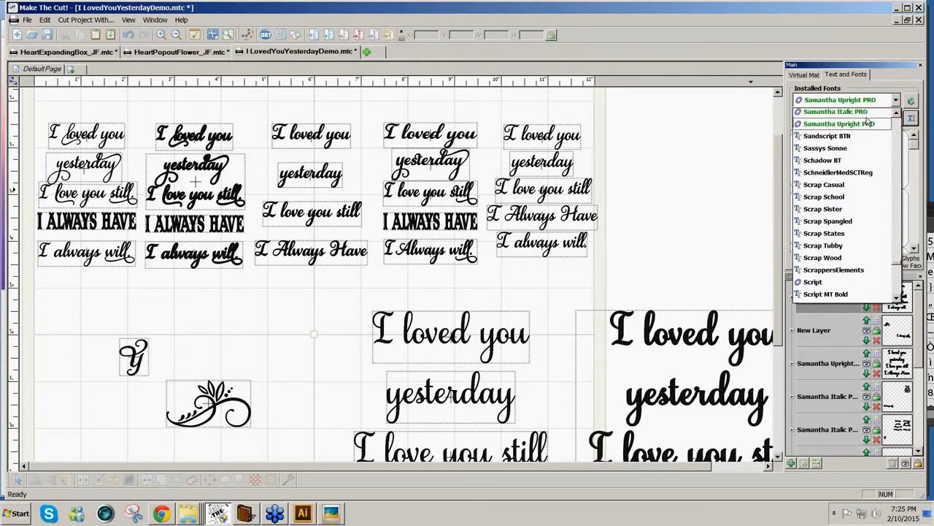
left_click(861, 120)
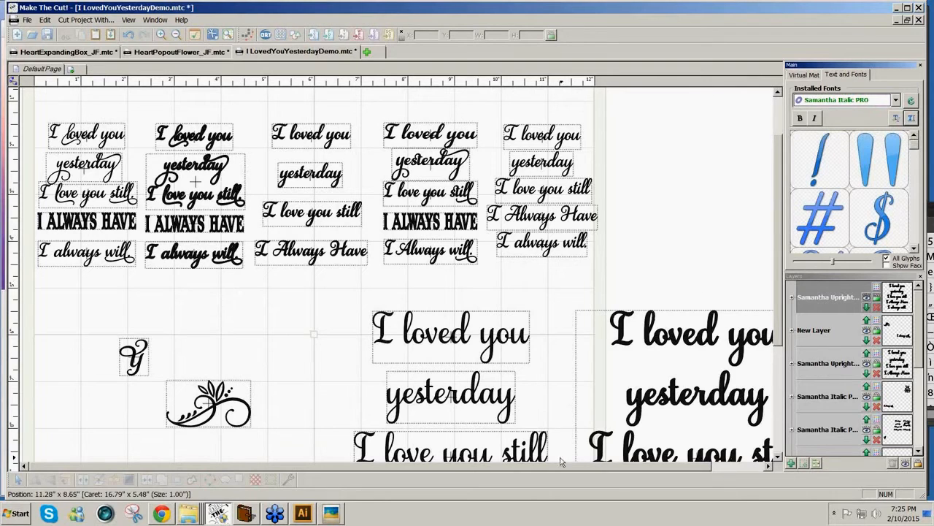
Move the bold welded upright lettering from beside the mat onto the mat, over the Y and ornament glyphs
left_click_drag(549, 469, 571, 469)
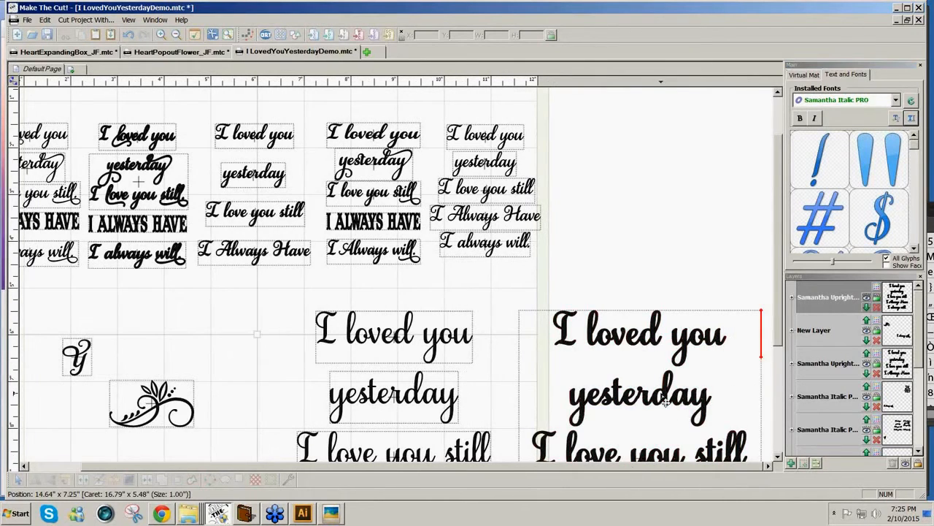
left_click(665, 400)
left_click_drag(665, 400, 191, 407)
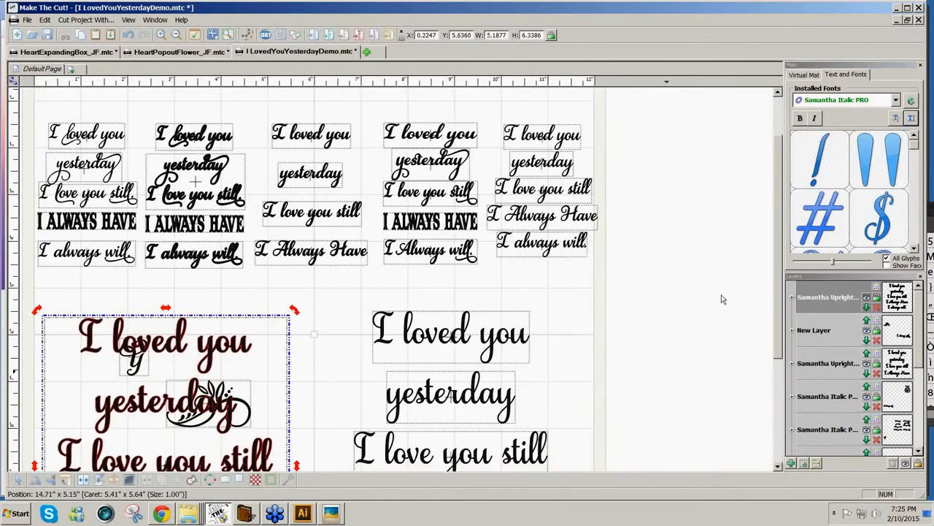
Add the five lines from "I loved you" to "I always will." beside the mat as a centred Samantha Italic PRO text group, split by lines
left_click(912, 119)
left_click(614, 139)
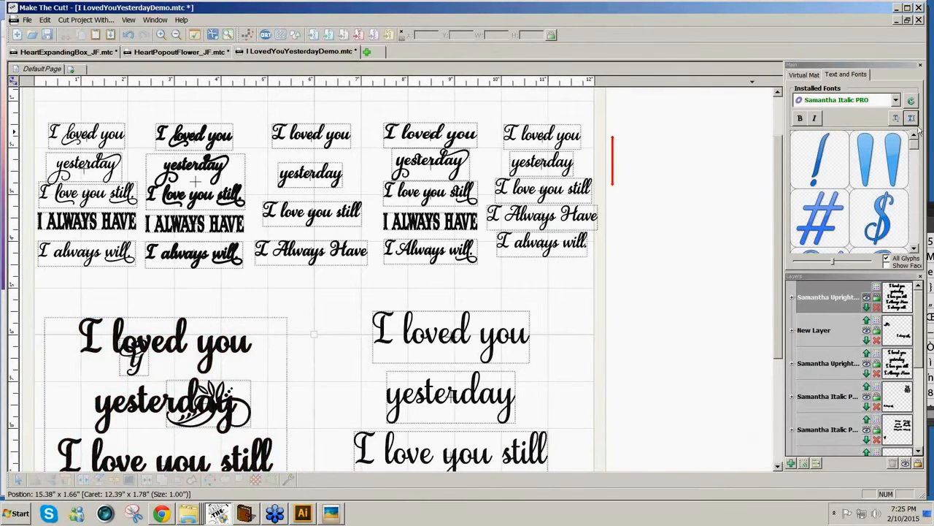
type("I loved you yesterday I love you still I Always Have I always will.")
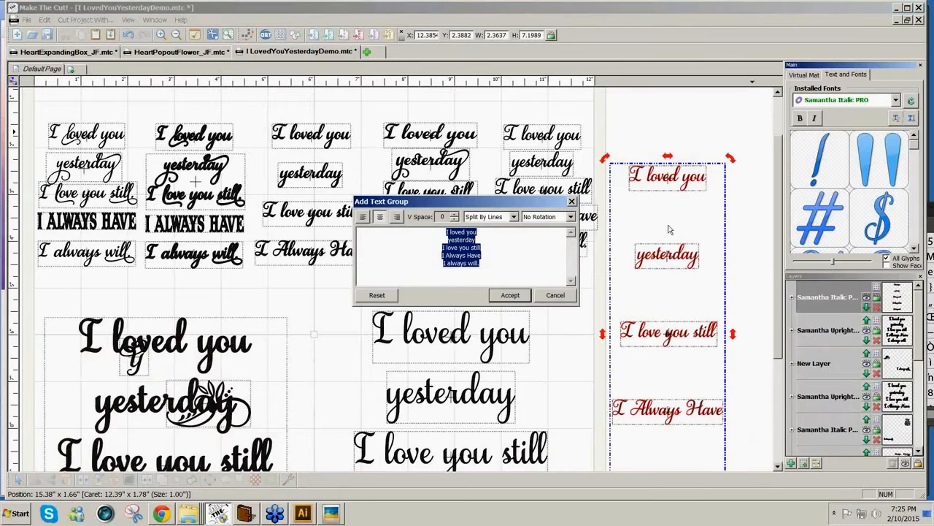
left_click(511, 294)
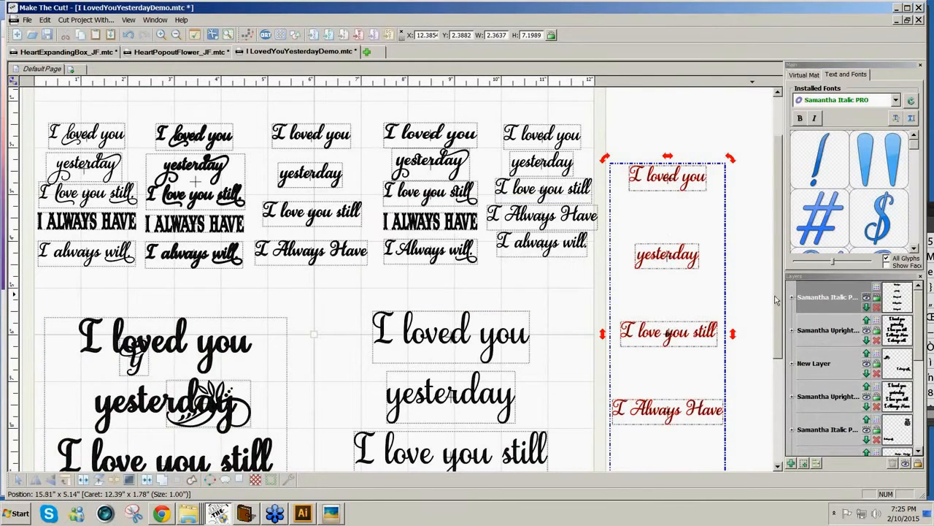
Tighten the italic group's line spacing and enlarge it to about 4.12 by 5.41 inches, overlapping the mat's edge
scroll(779, 299, "down", 4)
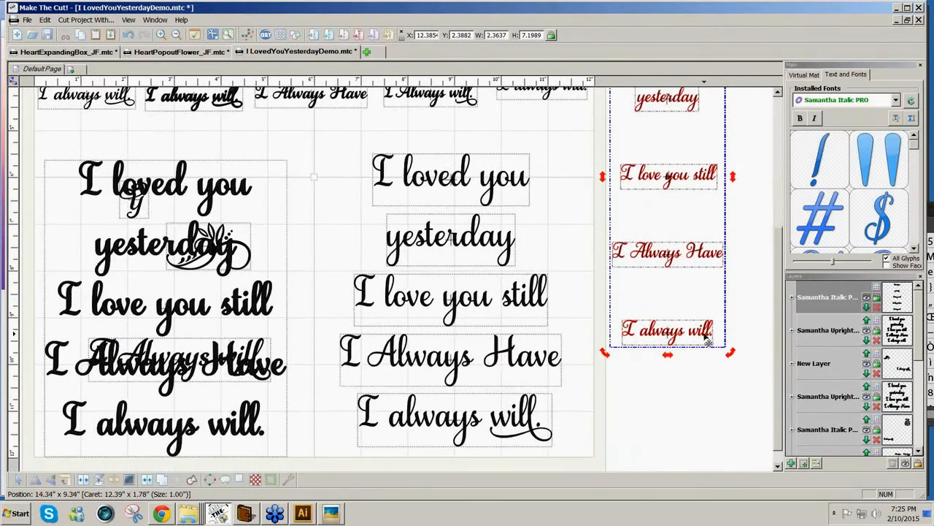
left_click(672, 355)
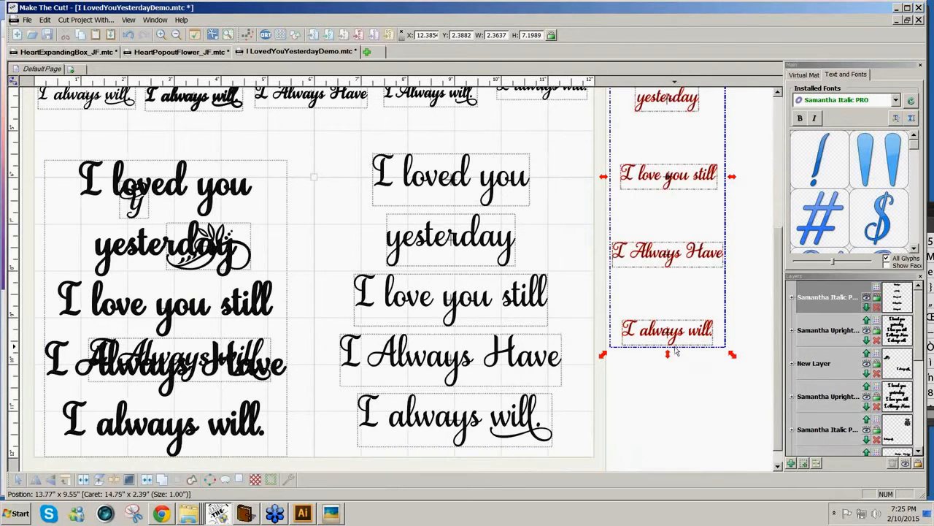
left_click_drag(667, 356, 697, 181)
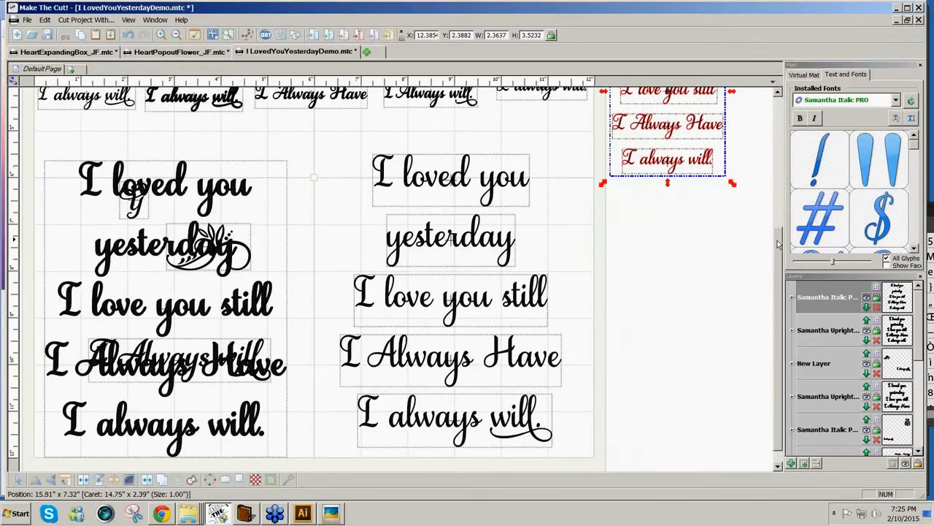
scroll(665, 326, "up", 4)
left_click_drag(666, 325, 667, 300)
left_click_drag(745, 305, 788, 326)
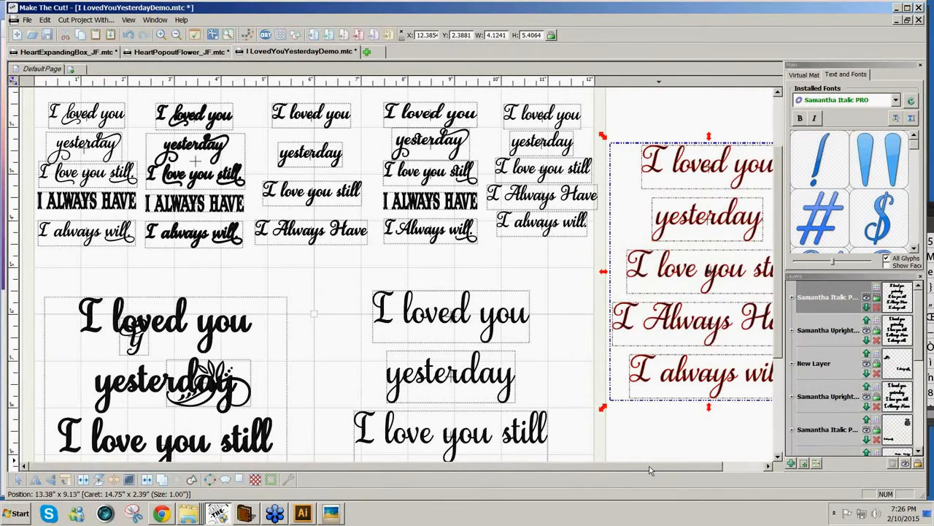
left_click_drag(649, 471, 693, 471)
left_click_drag(720, 335, 712, 374)
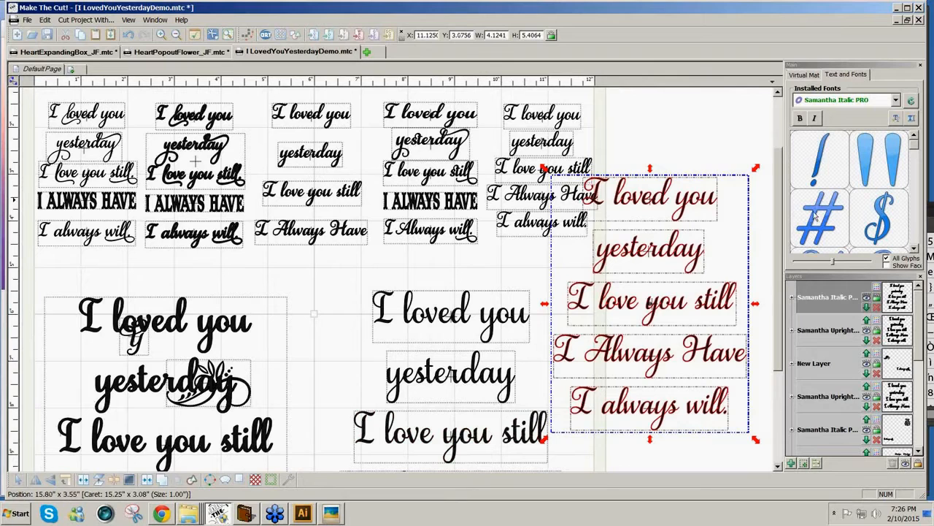
Move the first four regular upright lines across the mat onto the bold upright lettering
left_click_drag(324, 262, 682, 471)
left_click_drag(683, 524, 683, 524)
left_click_drag(450, 355, 98, 411)
Undo the separate move of the italic "yesterday" and move the whole italic group into the free space on the mat
left_click_drag(662, 267, 543, 389)
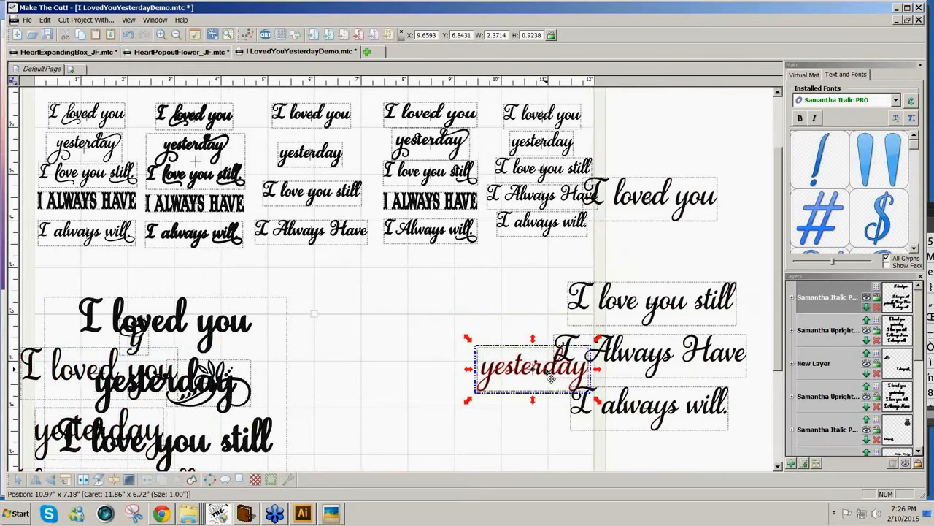
key("ctrl+z")
left_click_drag(736, 162, 549, 480)
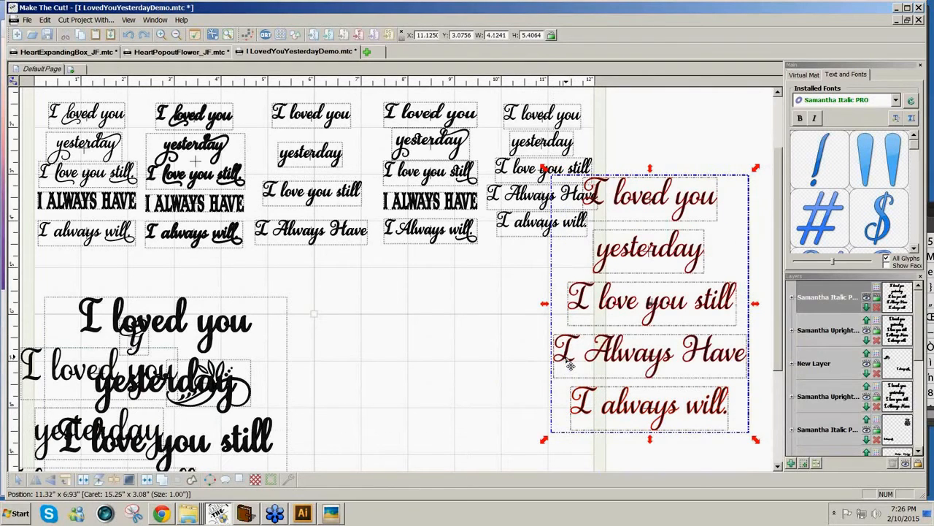
left_click_drag(632, 318, 317, 437)
left_click(521, 379)
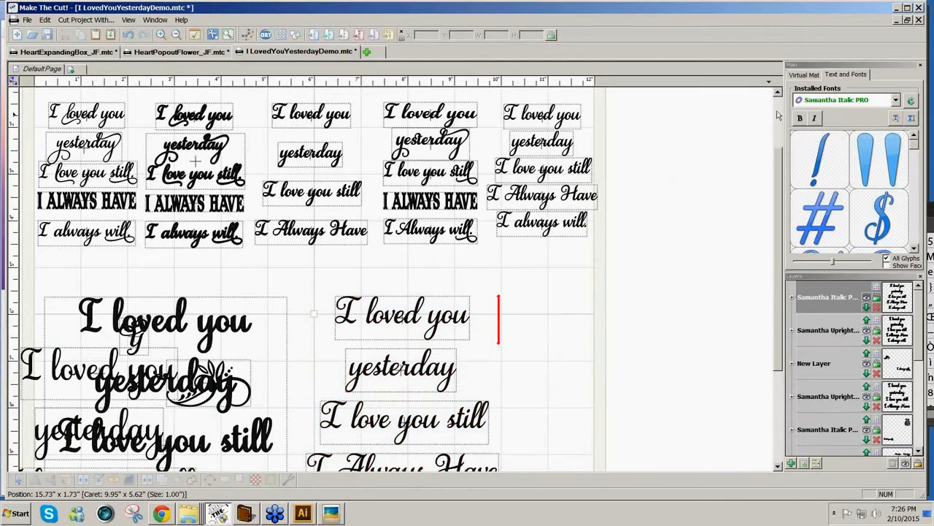
Turn on Bold and add the same five lines as a second Samantha Italic PRO text group beside the regular italic lines
left_click(800, 119)
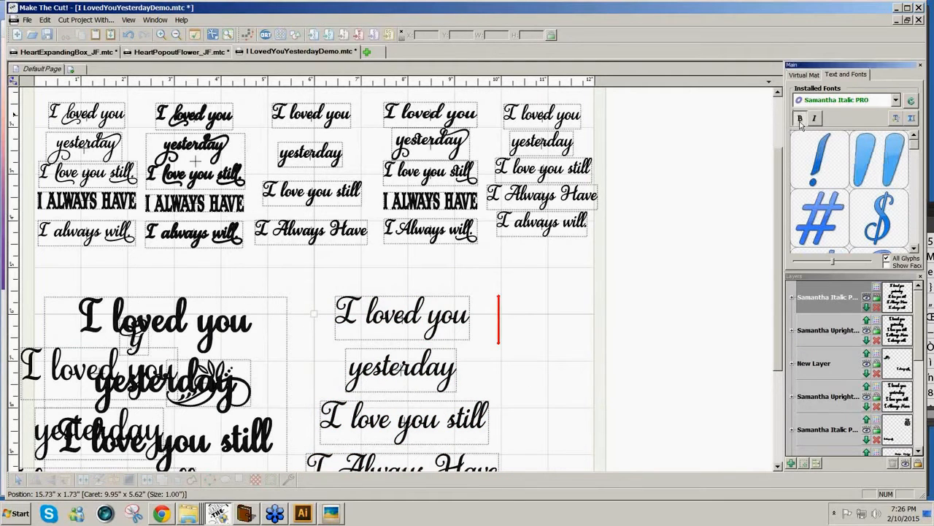
left_click(910, 120)
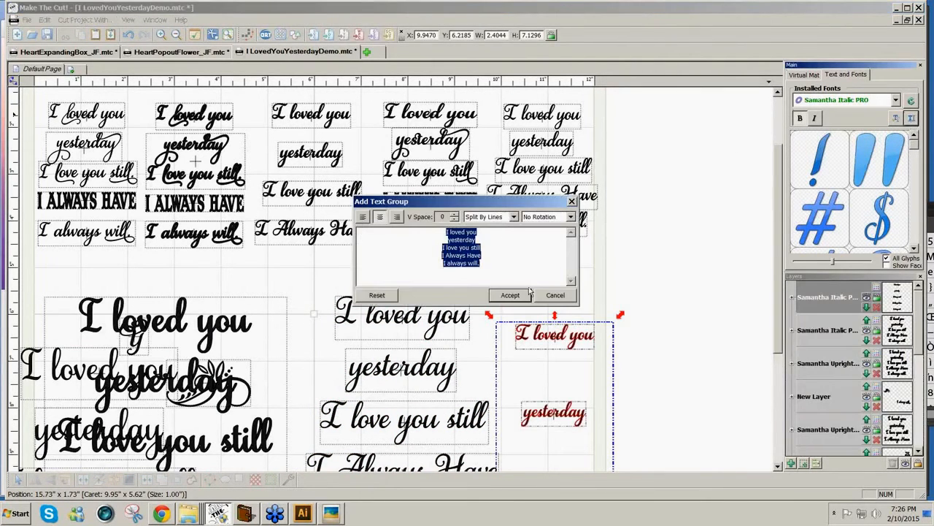
left_click(511, 295)
Tighten the bold italic group's line spacing and enlarge it to about 4.82 by 5.98 inches, clear of the regular italic lines
scroll(779, 319, "down", 5)
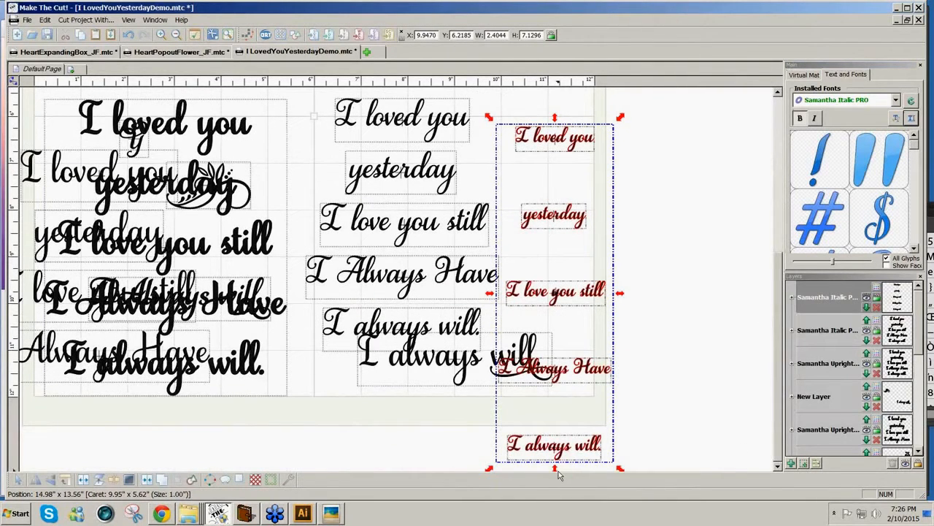
left_click_drag(553, 471, 714, 434)
left_click_drag(629, 407, 670, 379)
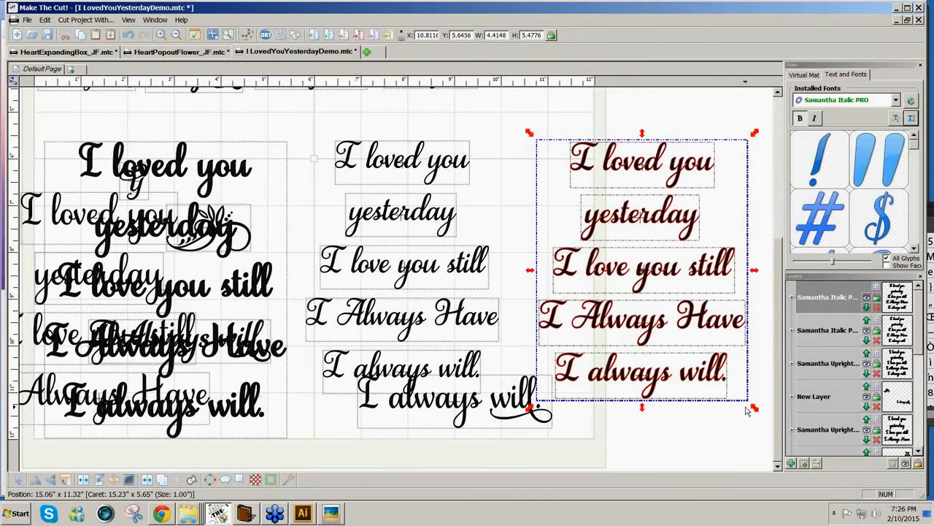
left_click_drag(756, 409, 773, 431)
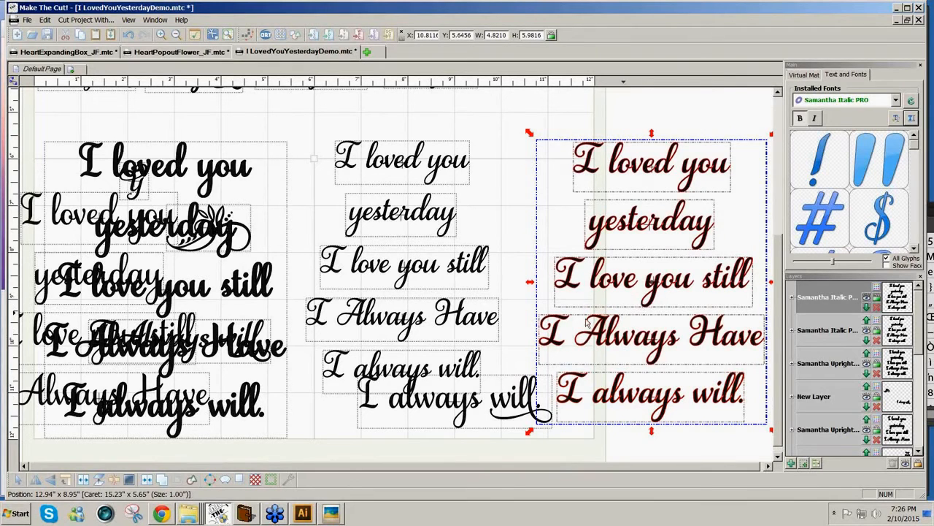
Move the bold upright lettering off the mat to stand next to the bold italic group for comparison
left_click_drag(249, 412, 349, 417)
left_click_drag(467, 424, 932, 401)
left_click_drag(581, 465, 744, 466)
left_click_drag(640, 410, 676, 406)
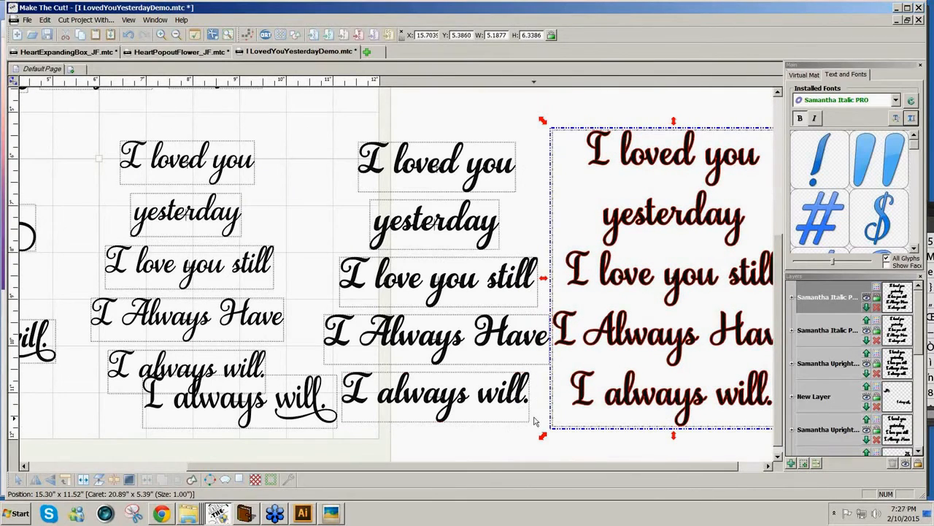
Select the bold italic "I always will." line and examine it at 130% zoom beside the bold upright version
left_click(511, 409)
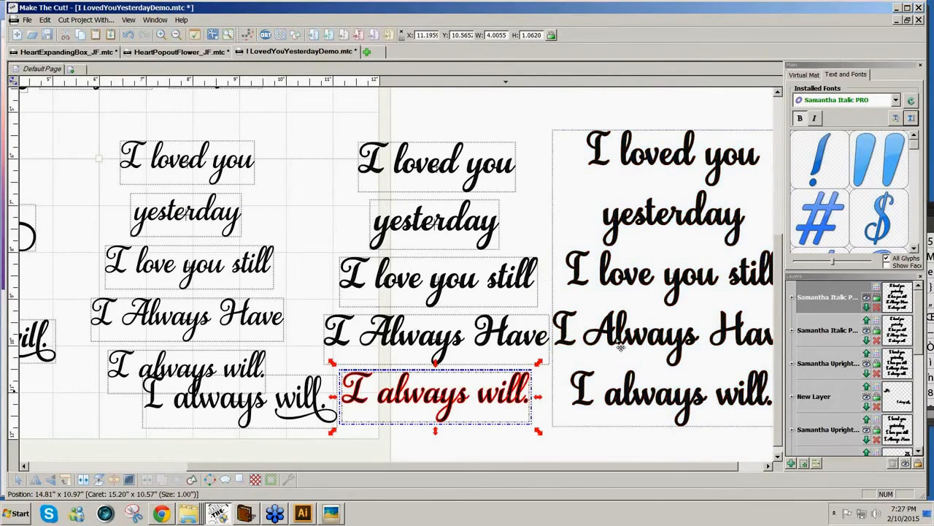
left_click(802, 76)
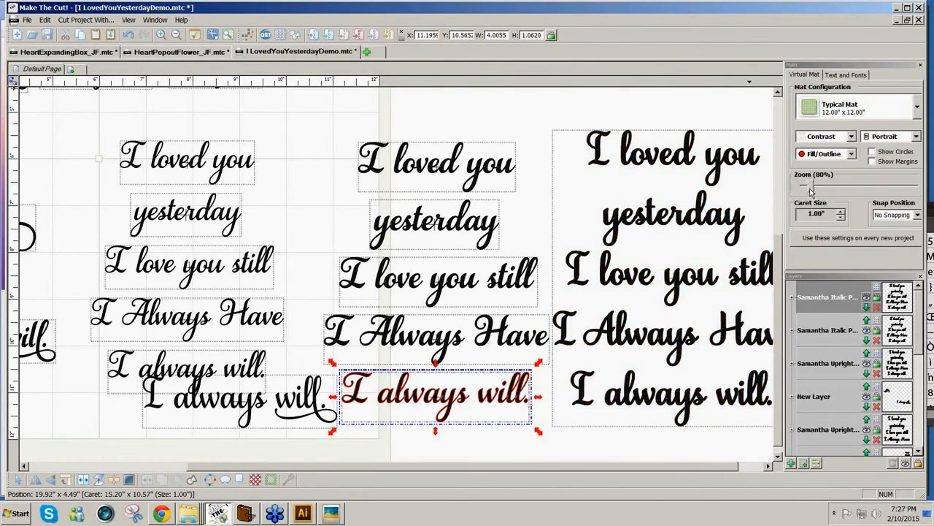
left_click_drag(811, 188, 818, 190)
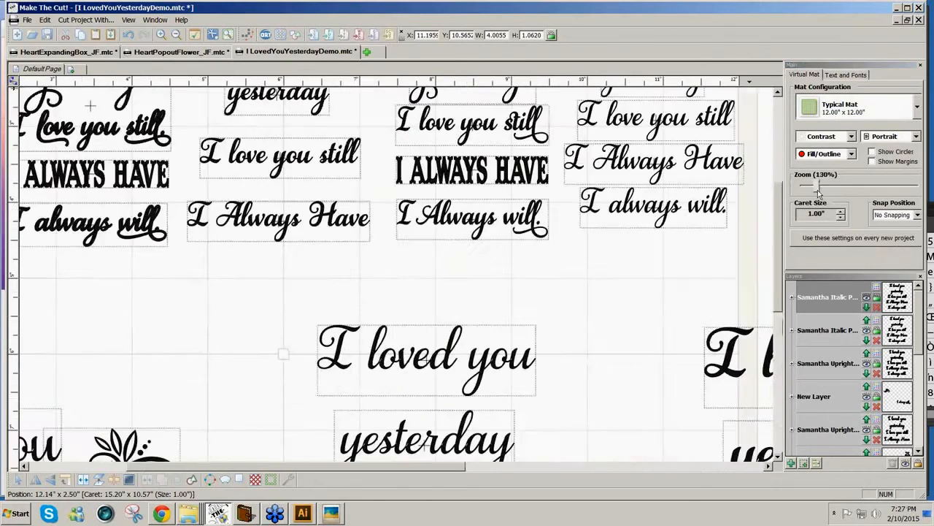
scroll(777, 203, "down", 8)
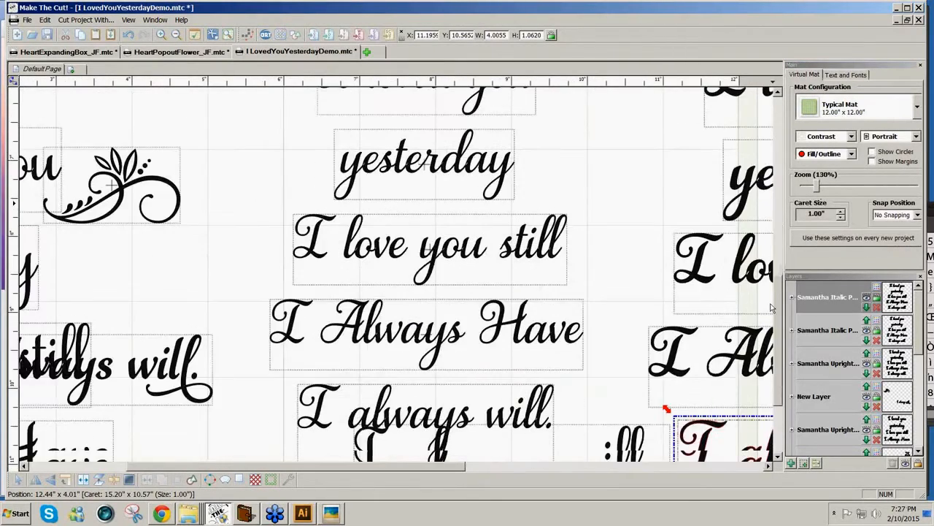
left_click_drag(455, 470, 651, 483)
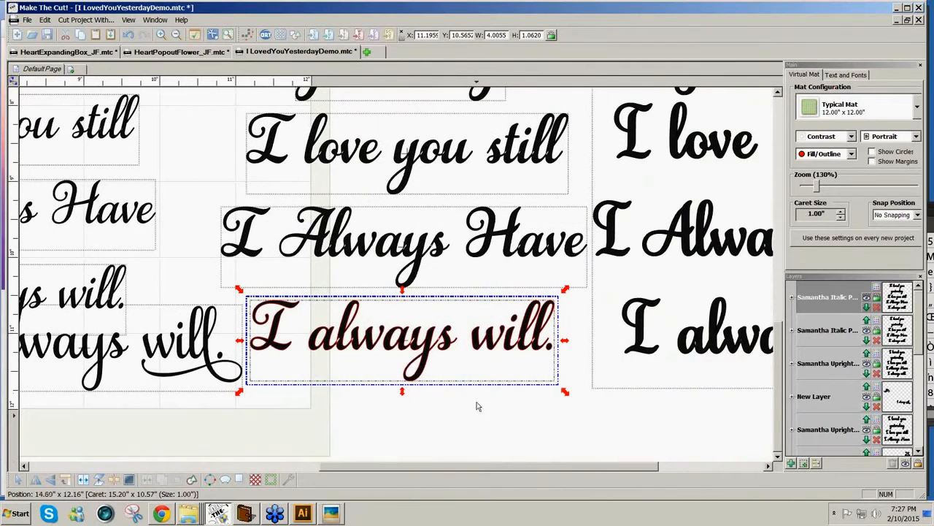
Break the bold italic "I always will." line into separate pieces and weld them into one shape
left_click(82, 479)
left_click(470, 417)
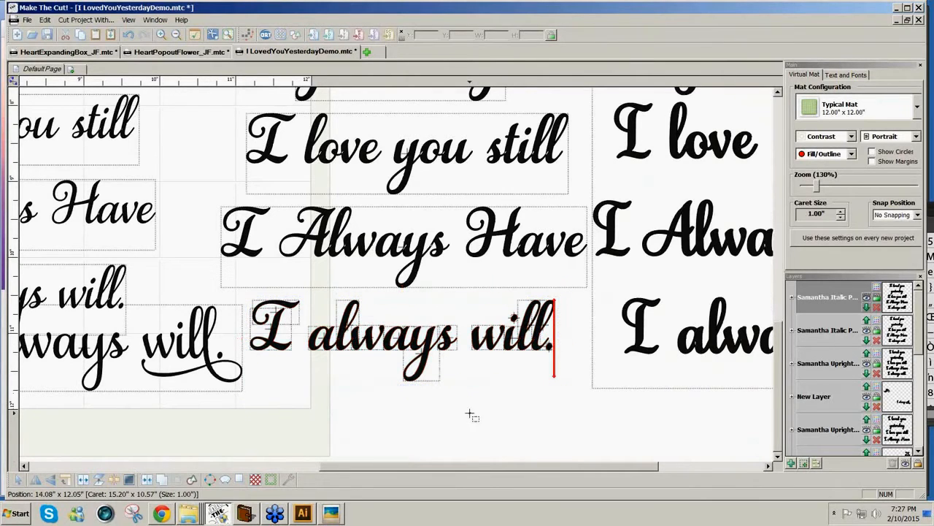
left_click_drag(575, 403, 219, 254)
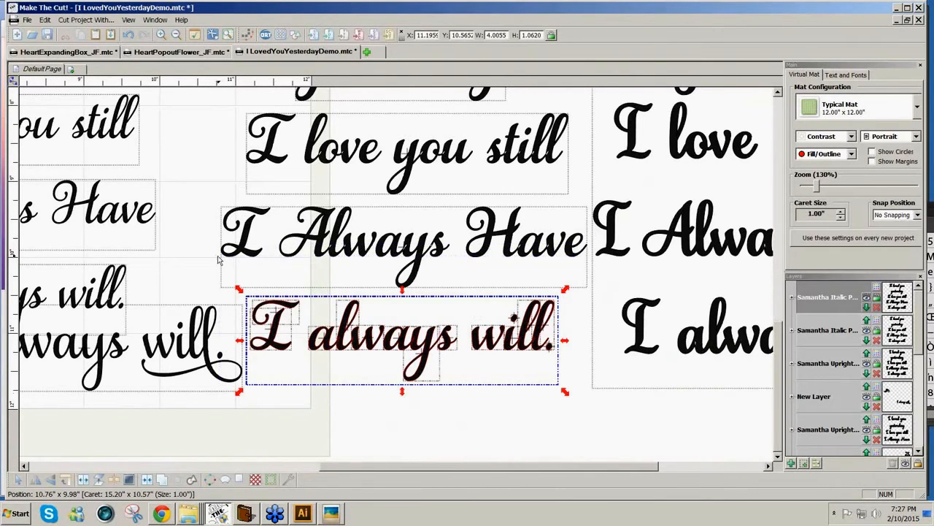
left_click(162, 479)
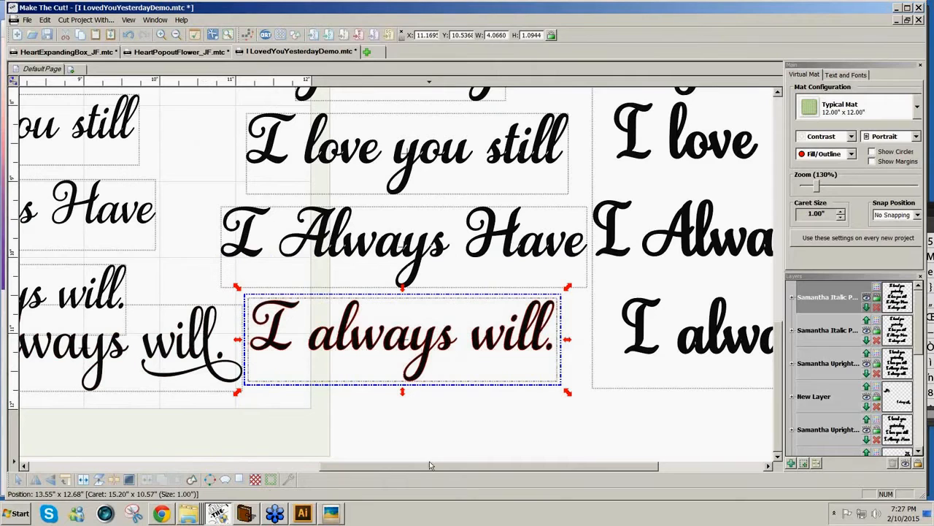
Split the bold upright lettering group into its individual pieces and weld its "I always will." line into one shape
left_click_drag(420, 470, 523, 471)
left_click(348, 298)
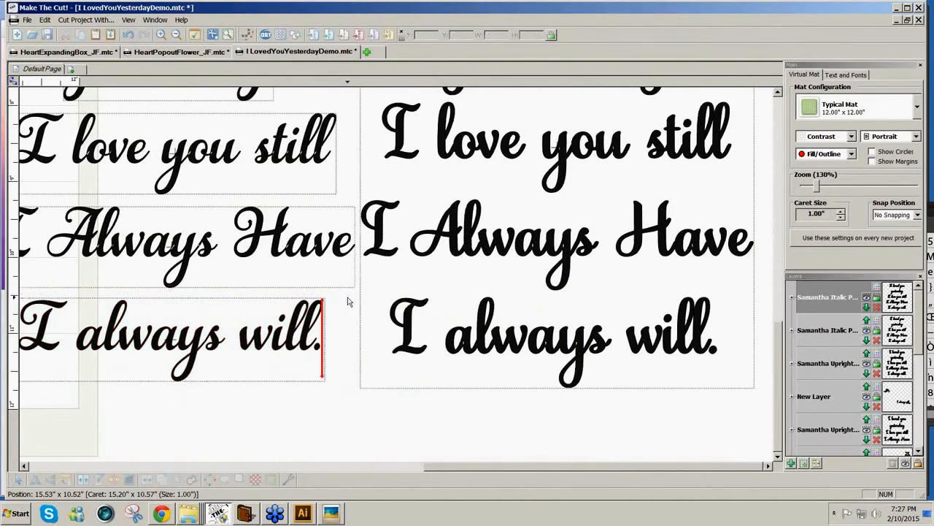
left_click_drag(759, 421, 374, 266)
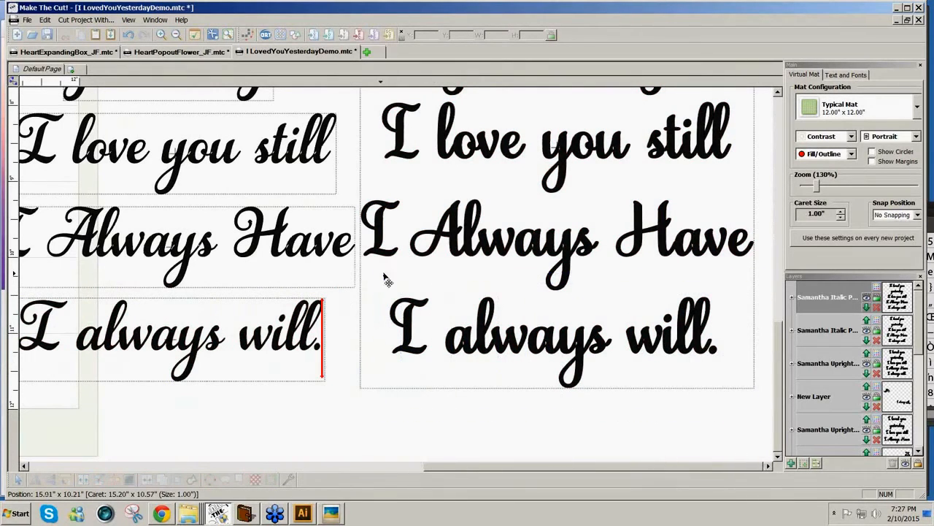
left_click(410, 332)
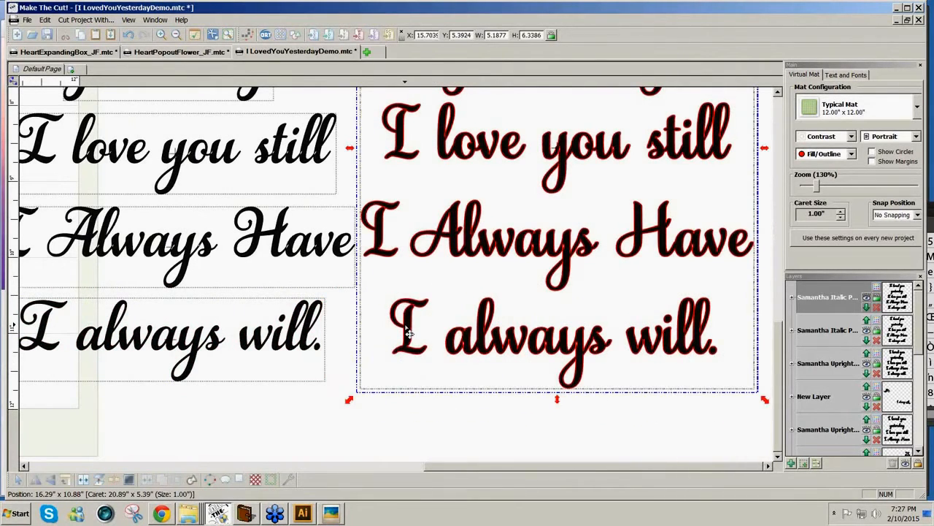
left_click(96, 481)
left_click(312, 427)
left_click_drag(312, 427, 777, 269)
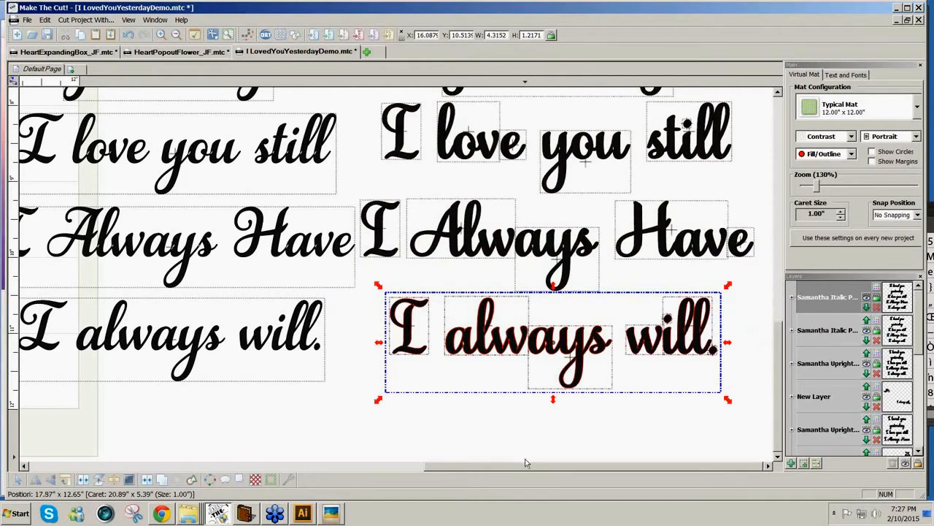
left_click_drag(521, 466, 507, 467)
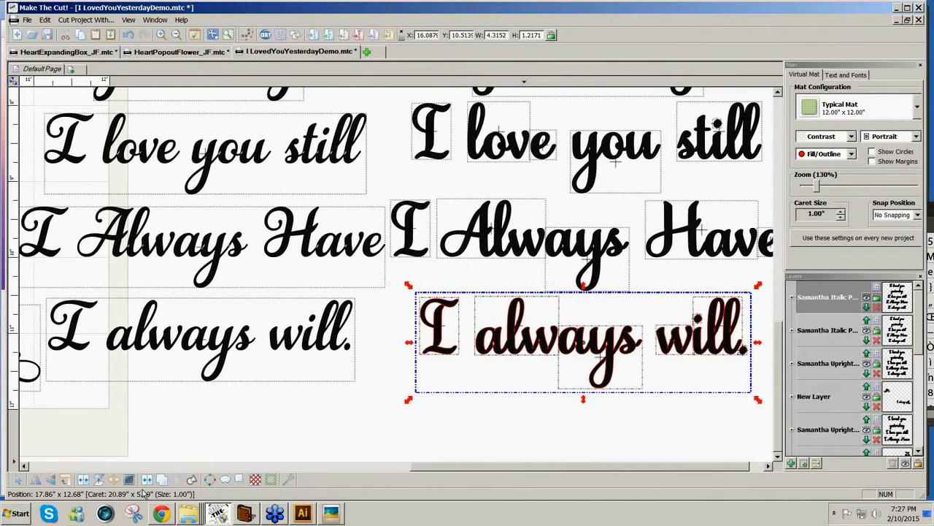
left_click(164, 481)
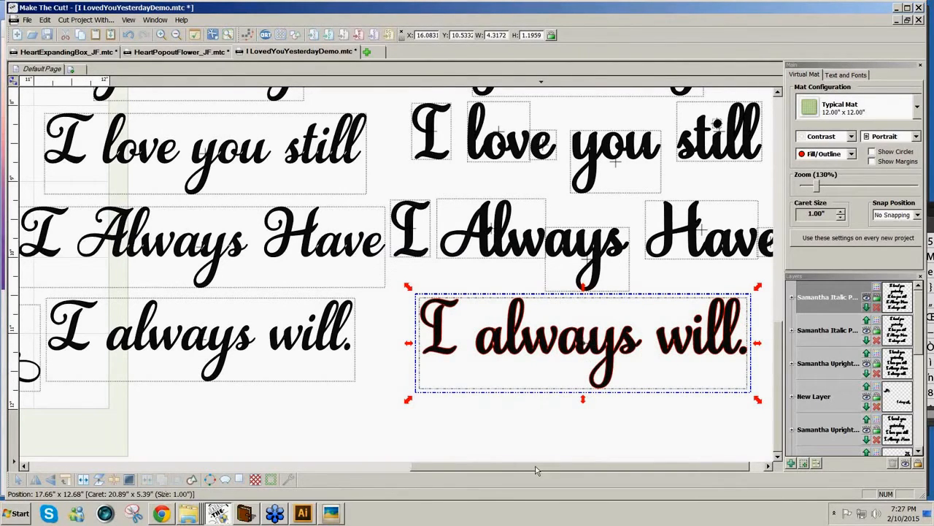
Turn off Bold for the Samantha Italic PRO font and look over the earlier lettering columns on the mat
left_click_drag(535, 469, 558, 468)
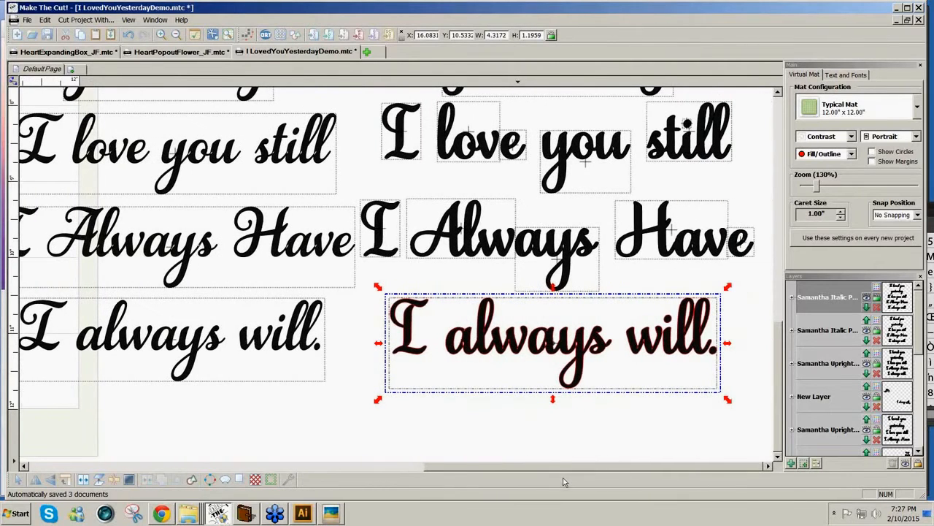
left_click(865, 76)
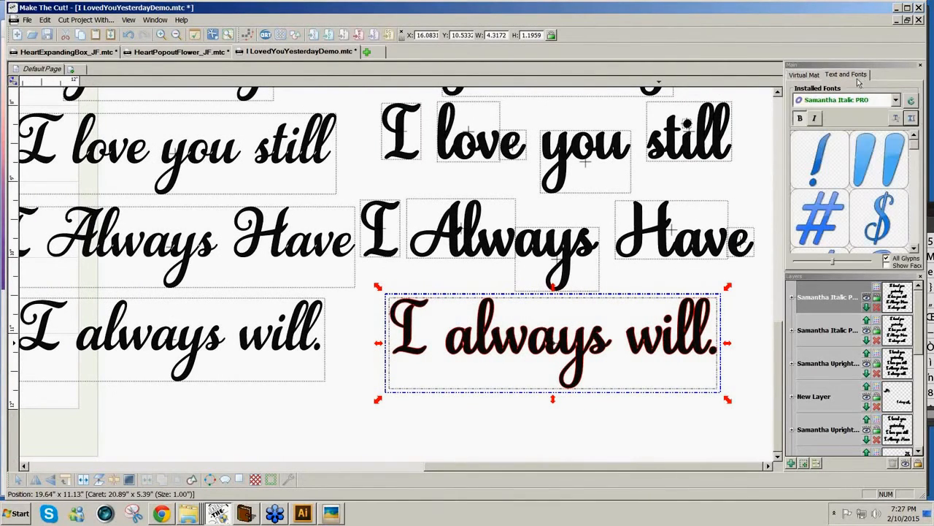
left_click(800, 119)
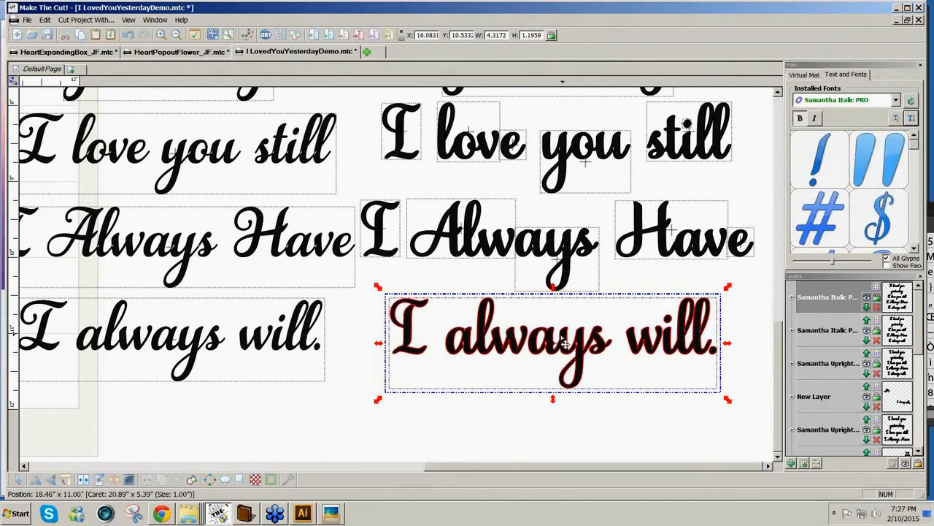
left_click(800, 119)
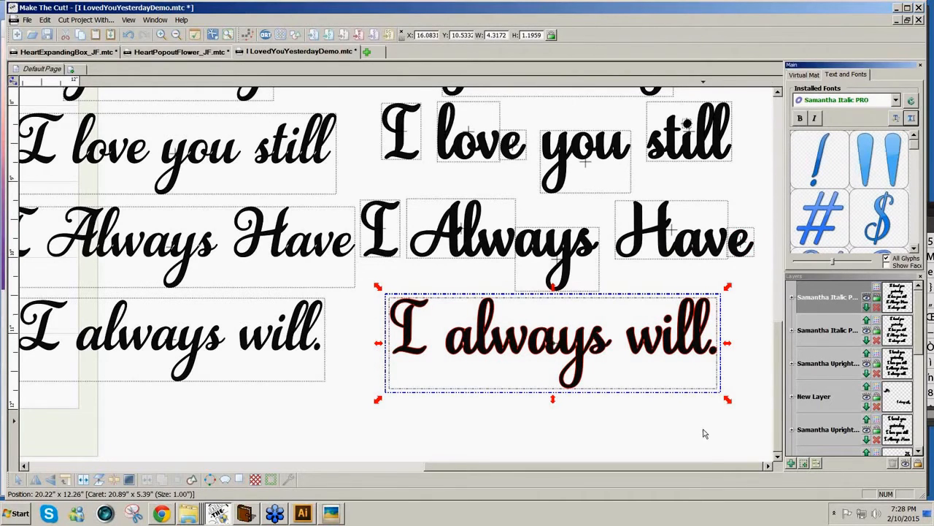
left_click_drag(709, 469, 603, 464)
left_click_drag(778, 413, 791, 184)
left_click_drag(650, 465, 356, 479)
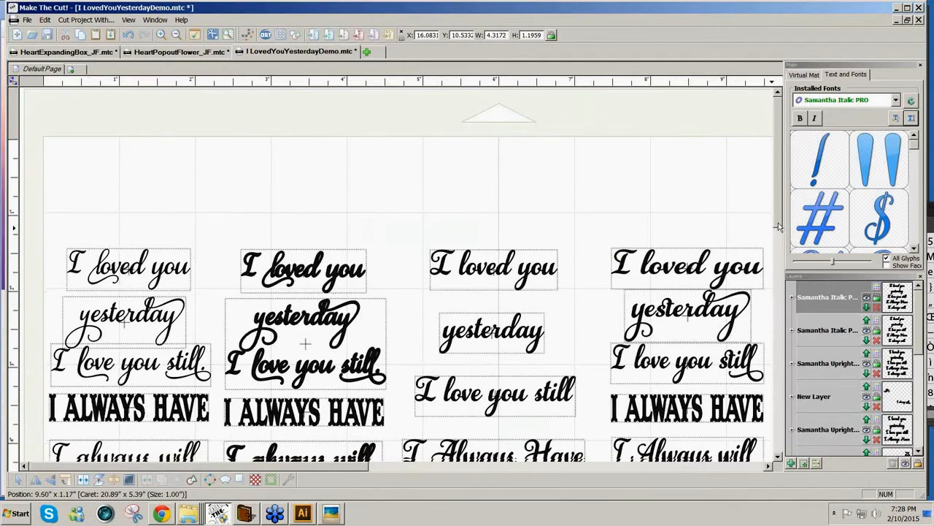
scroll(554, 367, "down", 4)
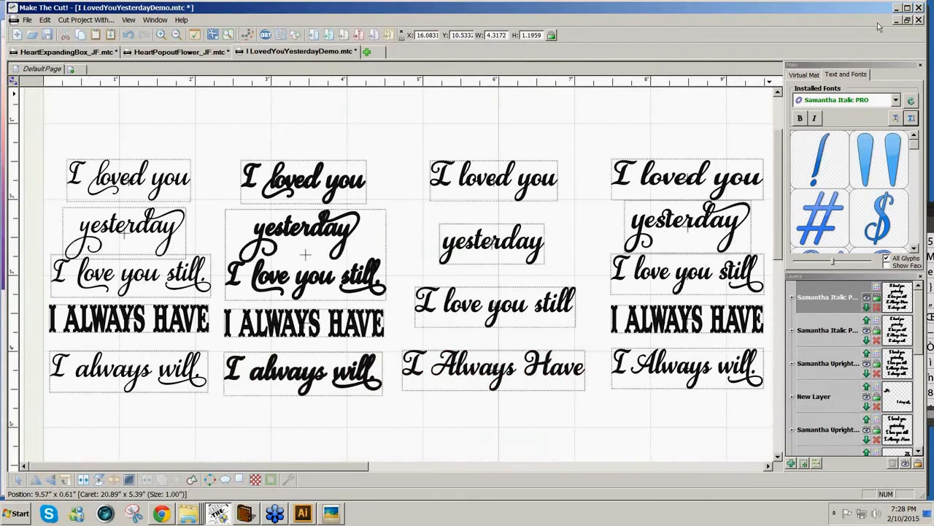
Minimize the open windows and launch NexusFont from the desktop
left_click(897, 8)
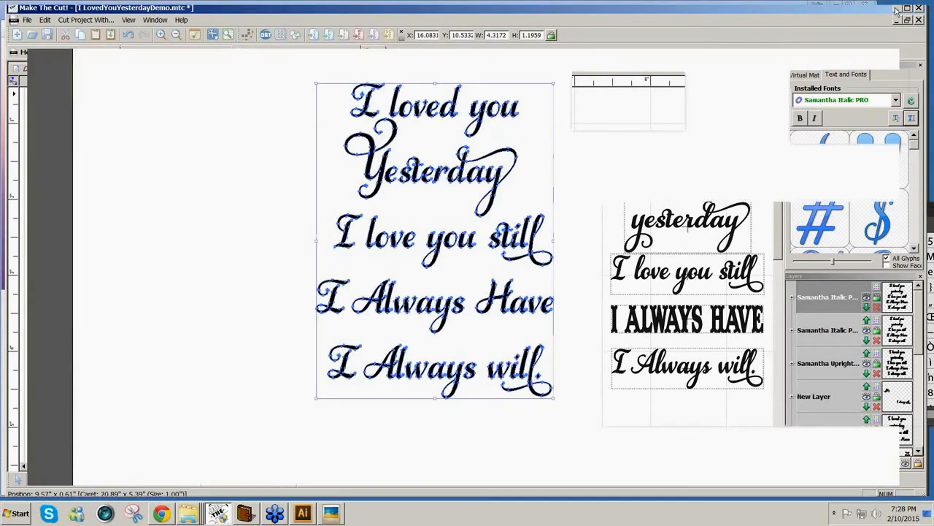
left_click(838, 8)
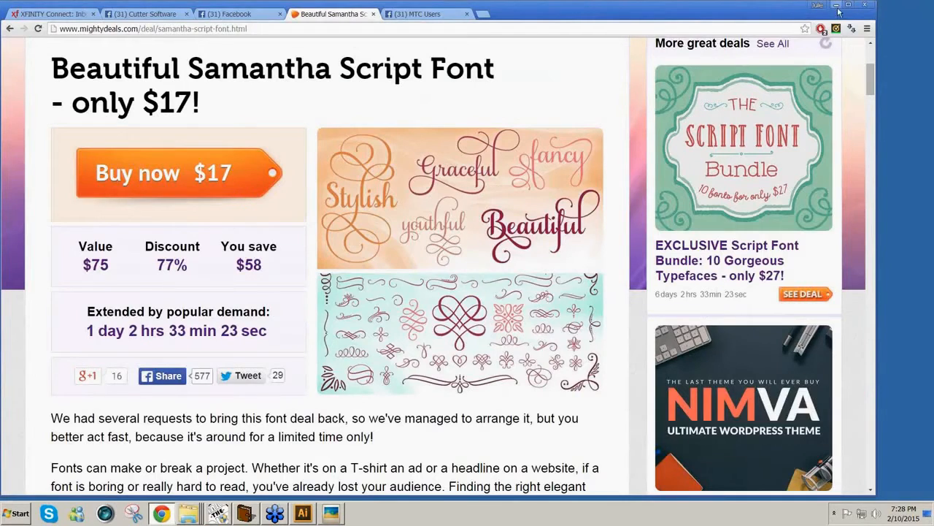
left_click(838, 6)
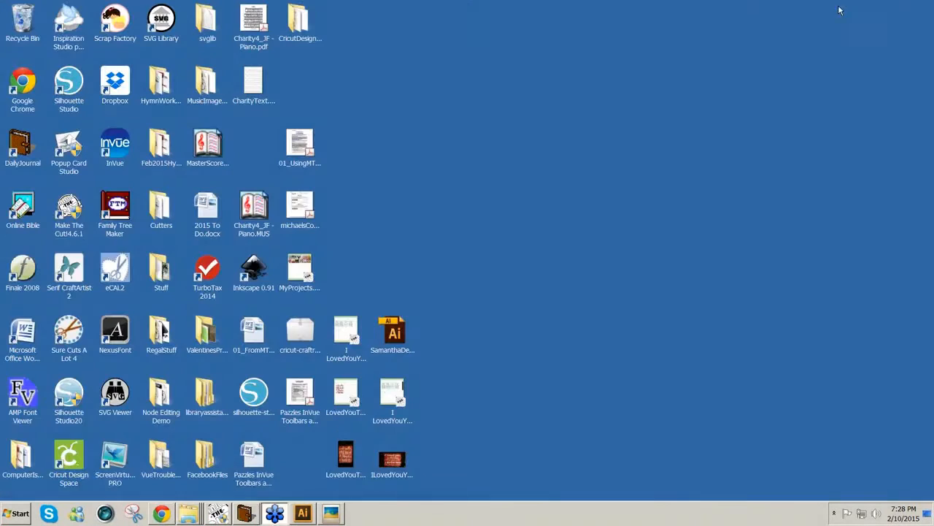
left_click(120, 334)
double_click(119, 335)
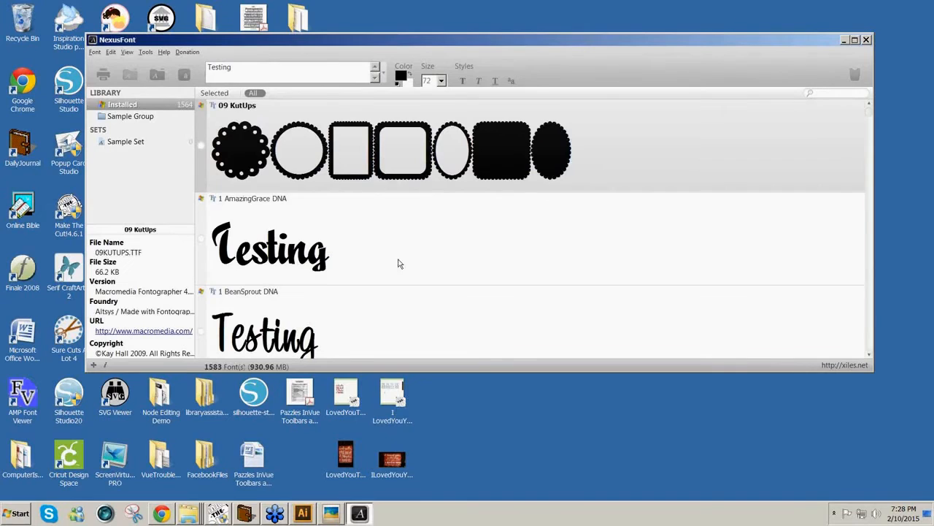
Open the Windows Character Map from NexusFont and set its font to Samantha Italic PRO
left_click(129, 54)
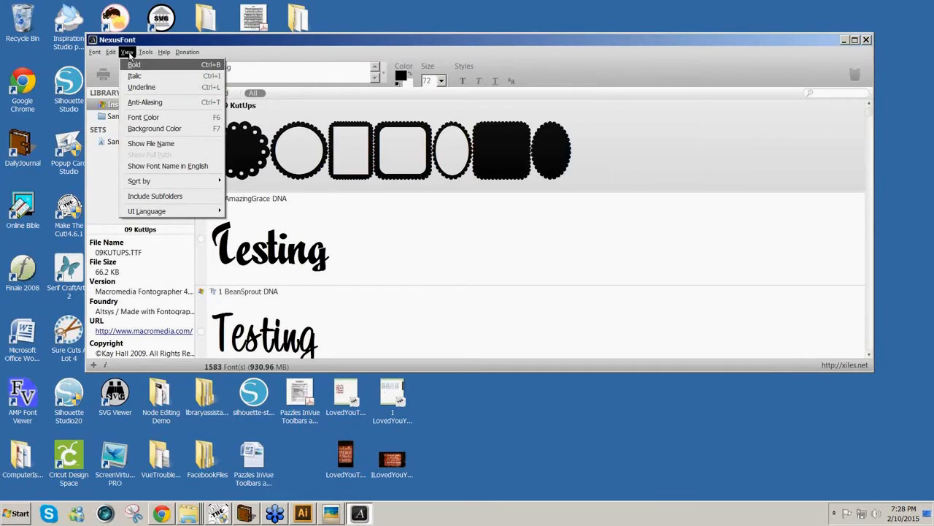
mouse_move(143, 55)
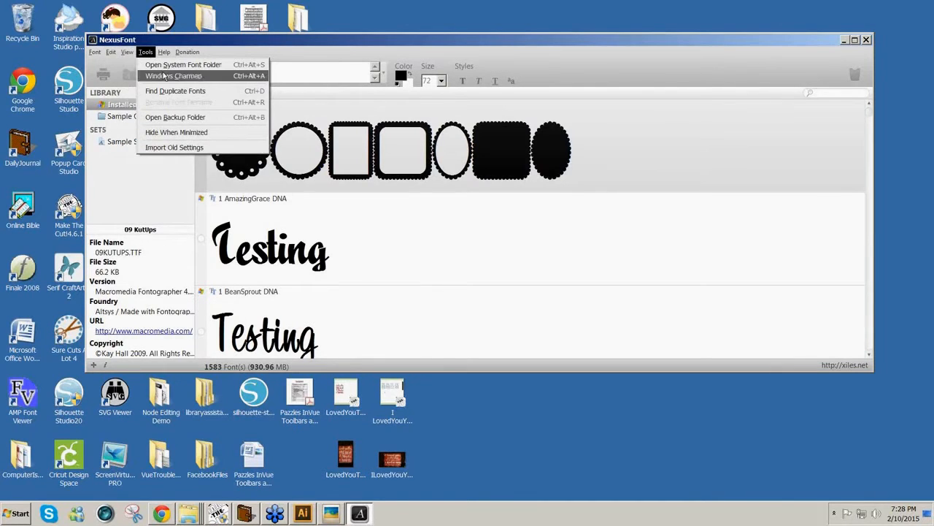
left_click(168, 80)
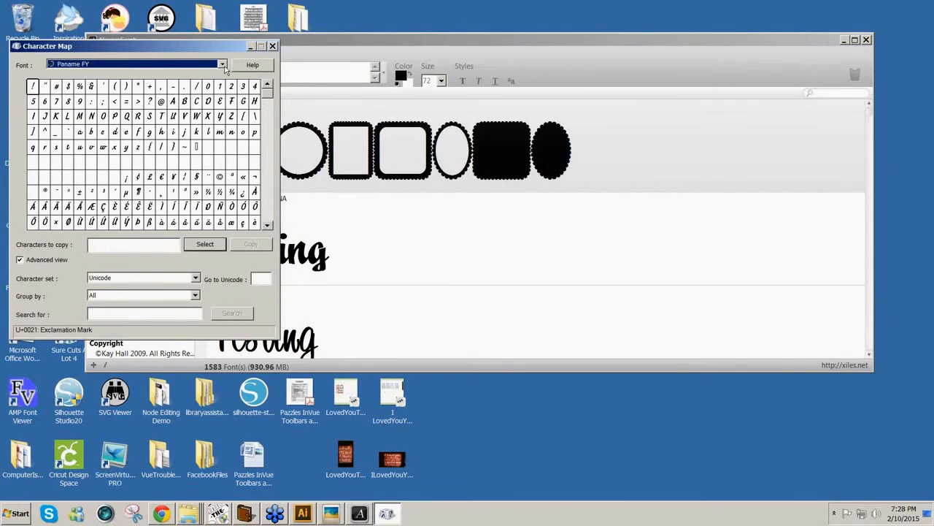
left_click(222, 65)
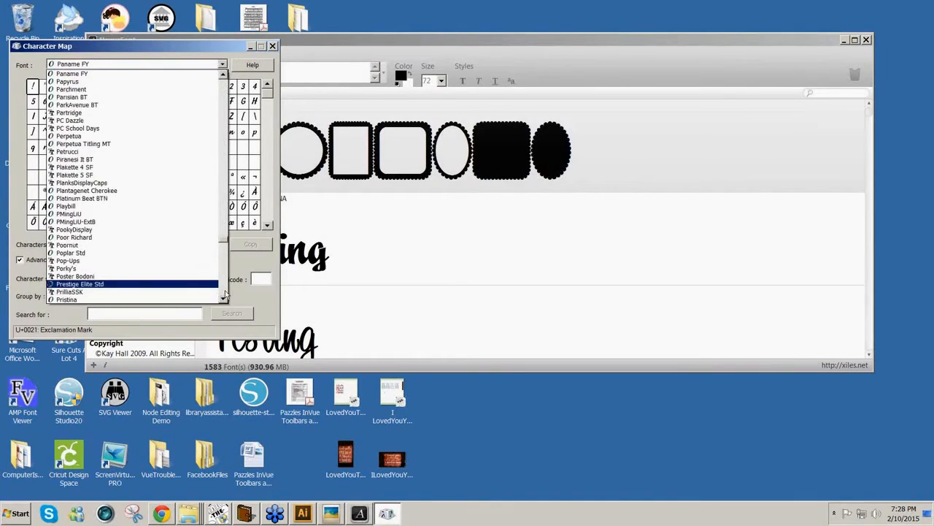
key("s")
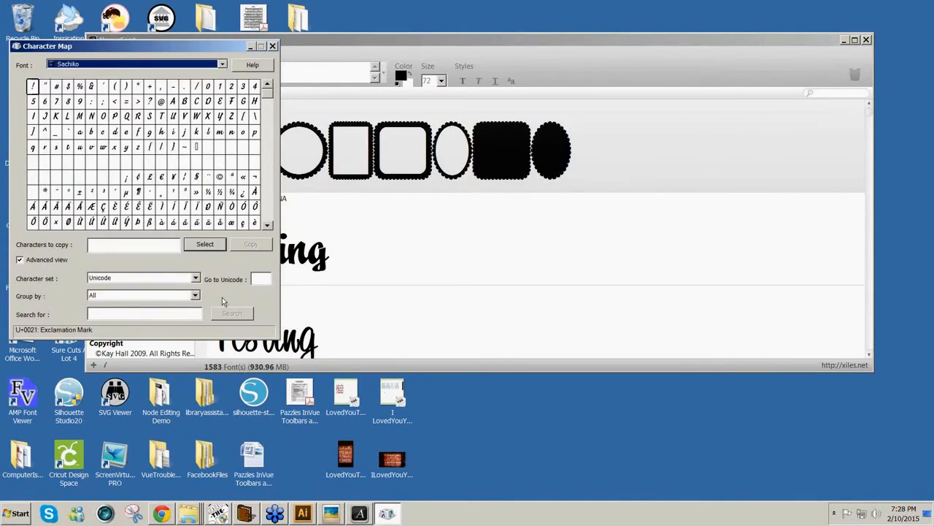
left_click(222, 65)
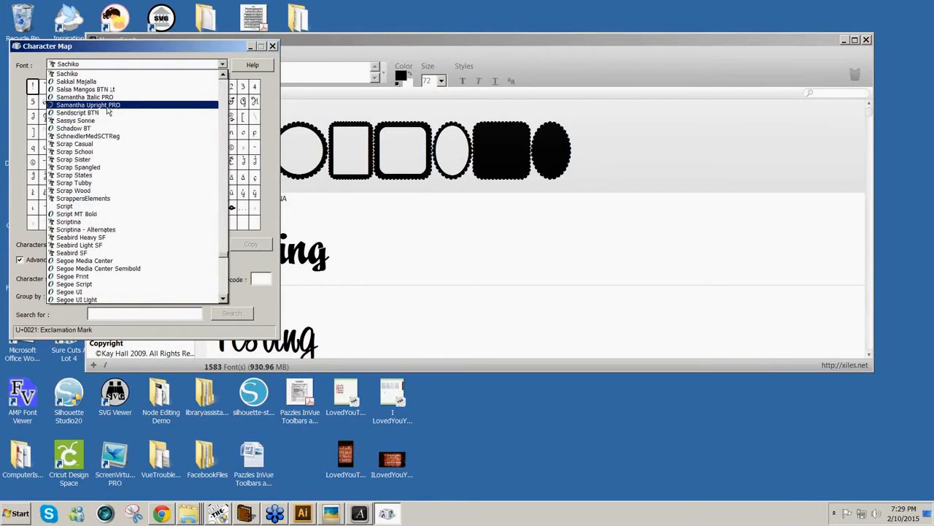
left_click(107, 97)
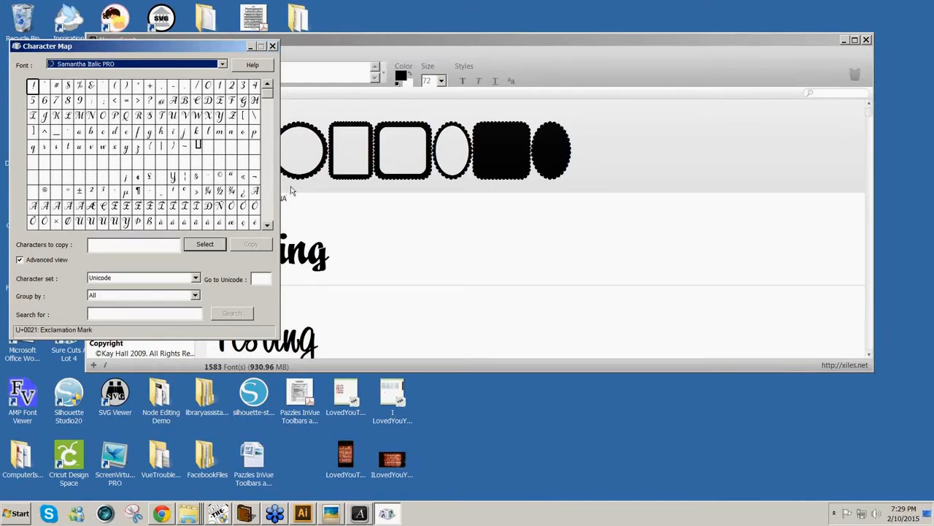
Magnify the lowercase y, move the Character Map clear of the desktop's edge, and return to the NexusFont window
left_click(128, 153)
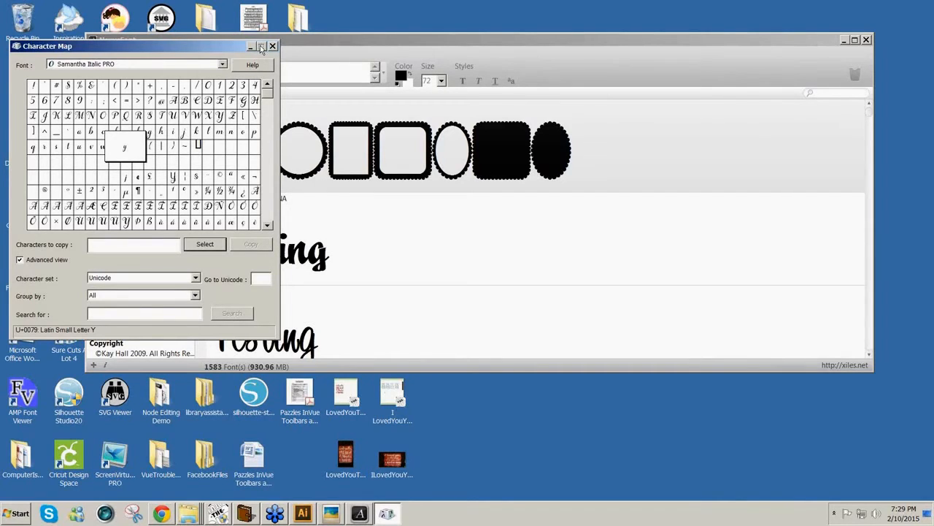
left_click_drag(219, 51, 346, 53)
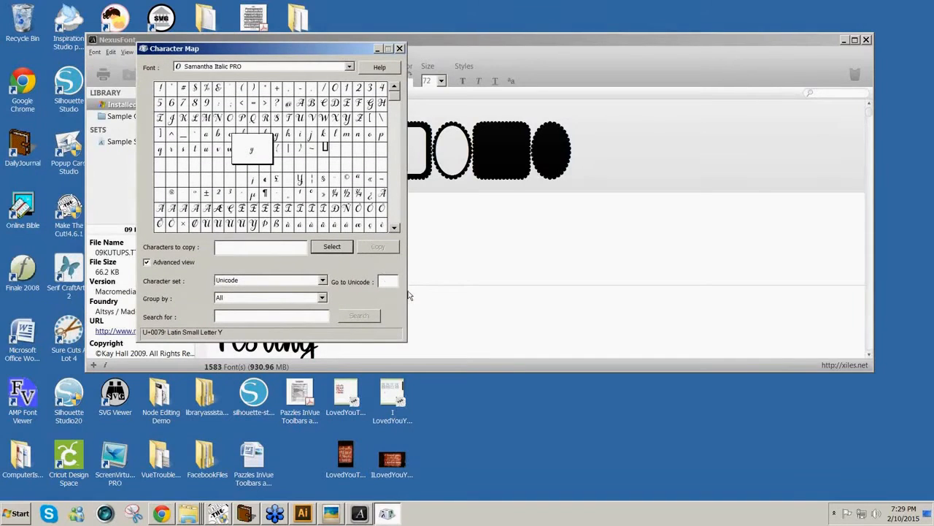
left_click(444, 380)
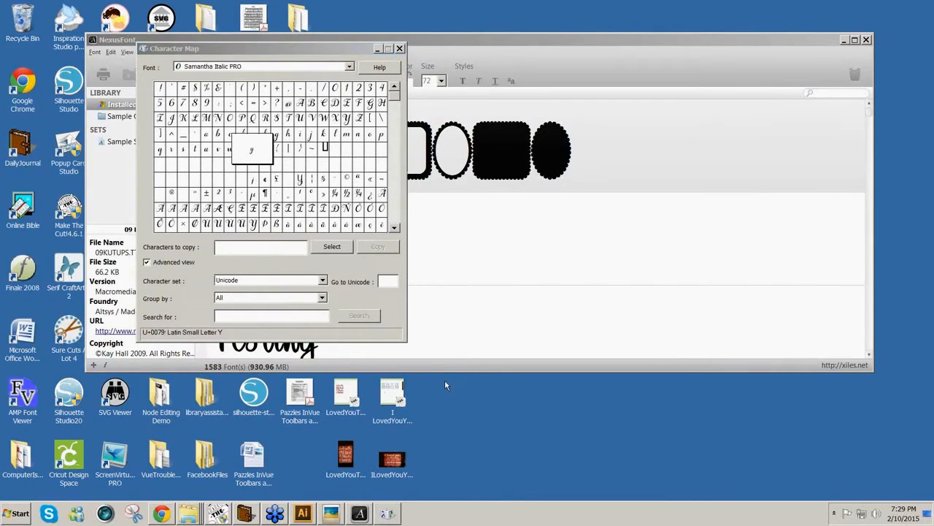
left_click(360, 343)
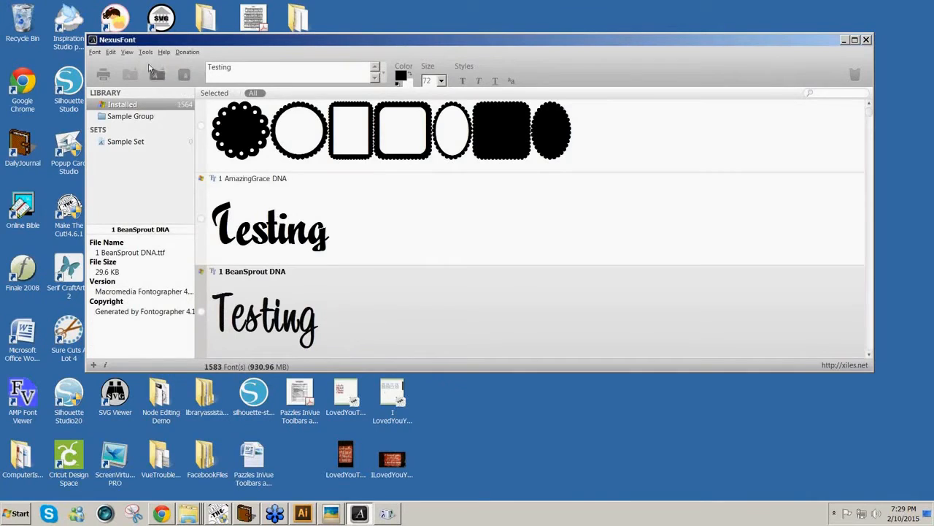
Open another Windows Character Map from NexusFont and set its font to Samantha Upright PRO
left_click(147, 53)
left_click(157, 76)
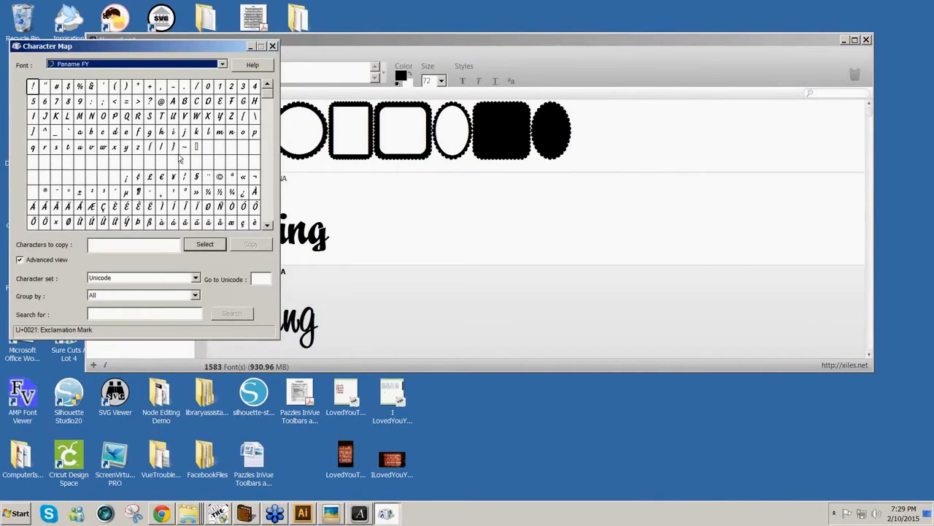
left_click(222, 65)
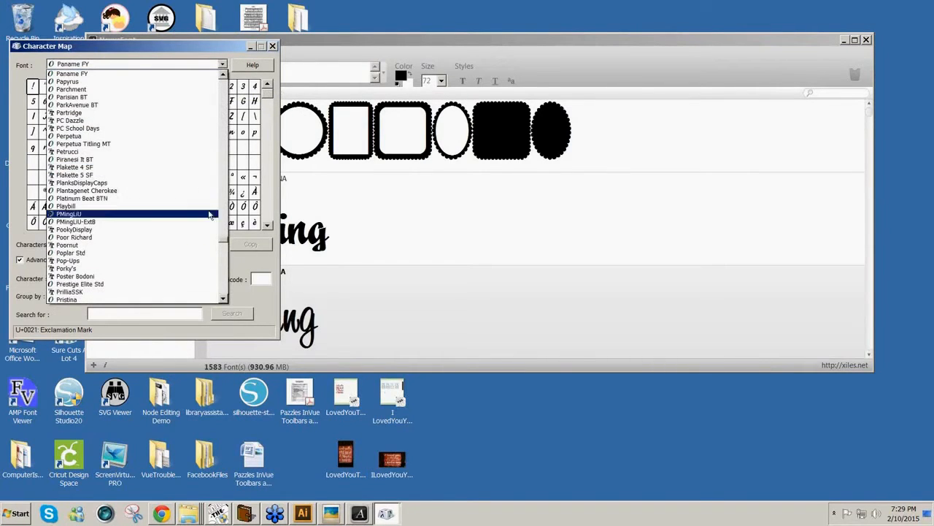
left_click(223, 300)
left_click_drag(224, 300, 223, 302)
key("s")
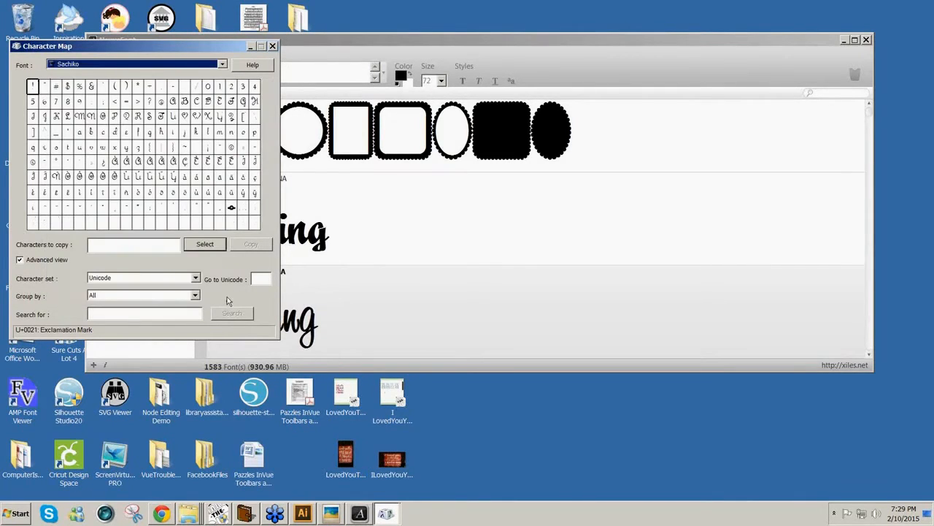
left_click(224, 66)
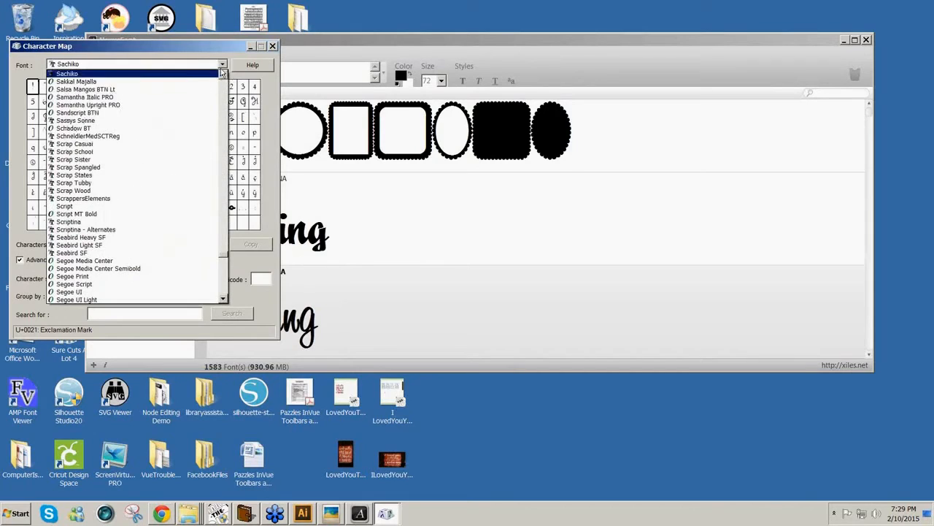
left_click(102, 106)
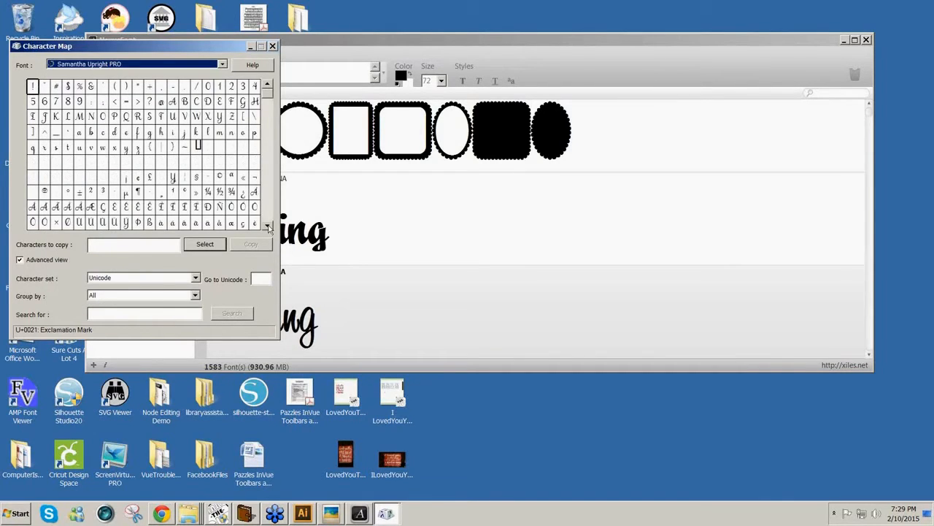
Look through the Samantha Upright PRO character grid for special and accented characters, and move the Character Map over the NexusFont window
left_click(268, 226)
left_click(267, 226)
left_click(268, 226)
left_click(267, 226)
left_click(268, 227)
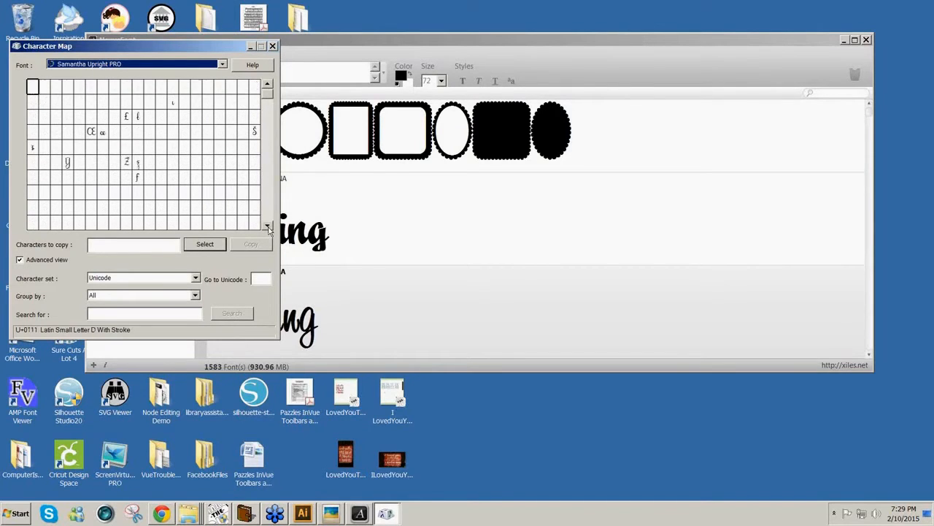
left_click(267, 84)
left_click(267, 85)
left_click(268, 86)
left_click(268, 86)
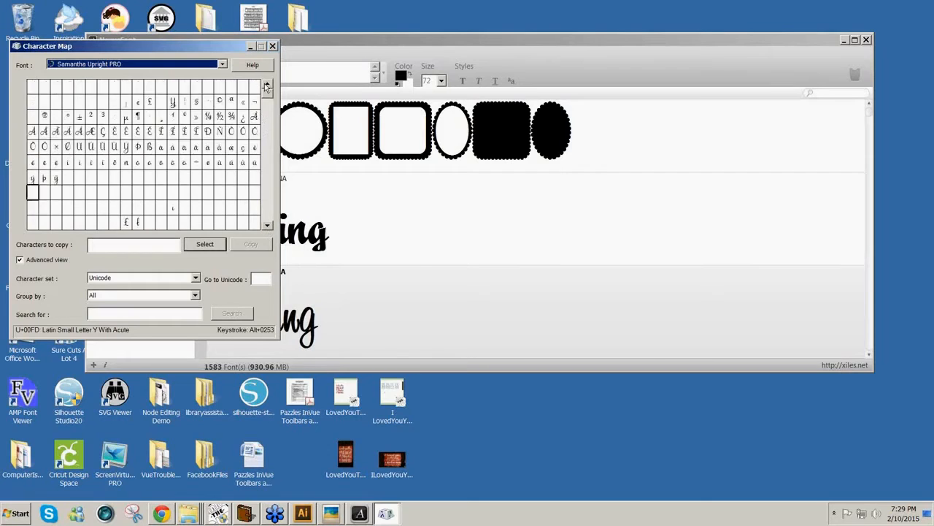
left_click(268, 85)
left_click(267, 86)
left_click(267, 85)
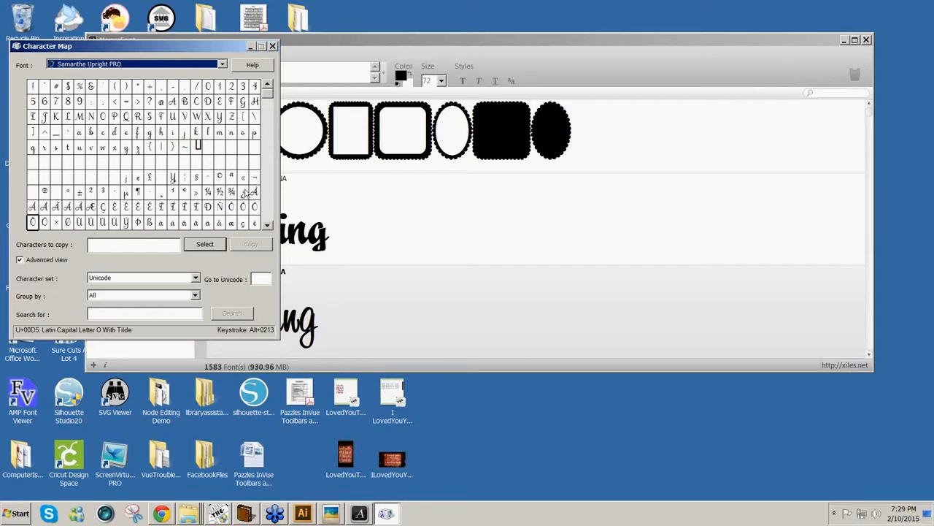
left_click_drag(267, 95, 263, 73)
left_click_drag(103, 48, 215, 80)
Group the characters by Unicode Subrange, look through the Latin glyphs, and set the grouping back to All
left_click(307, 310)
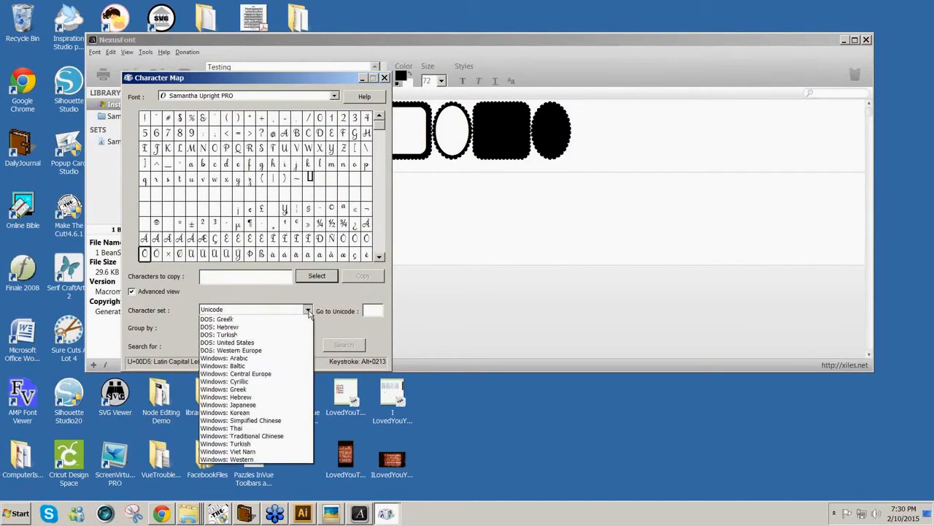
left_click(308, 311)
left_click(307, 327)
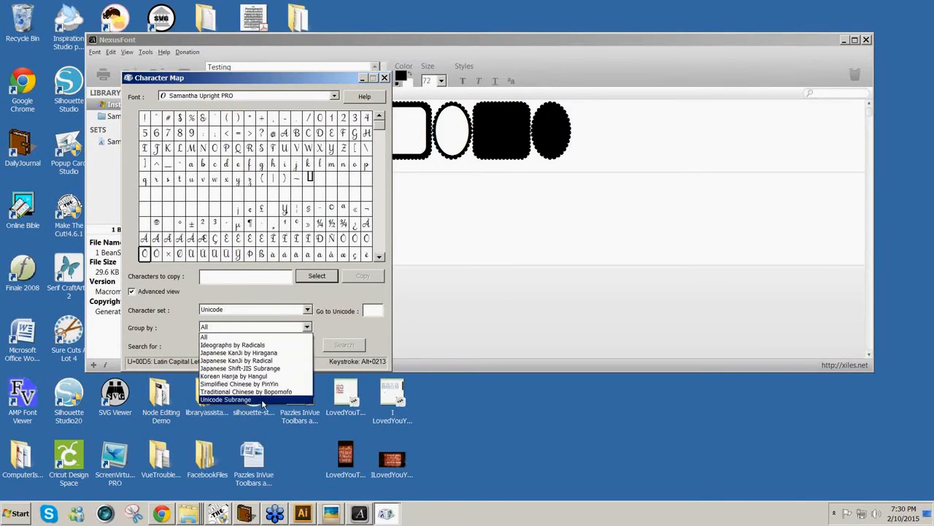
left_click(263, 400)
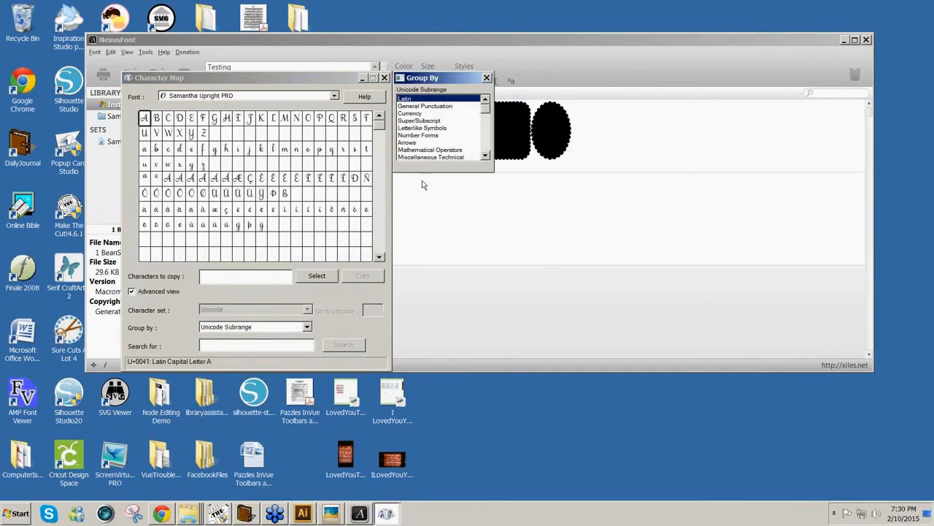
left_click_drag(380, 128, 379, 253)
left_click(286, 330)
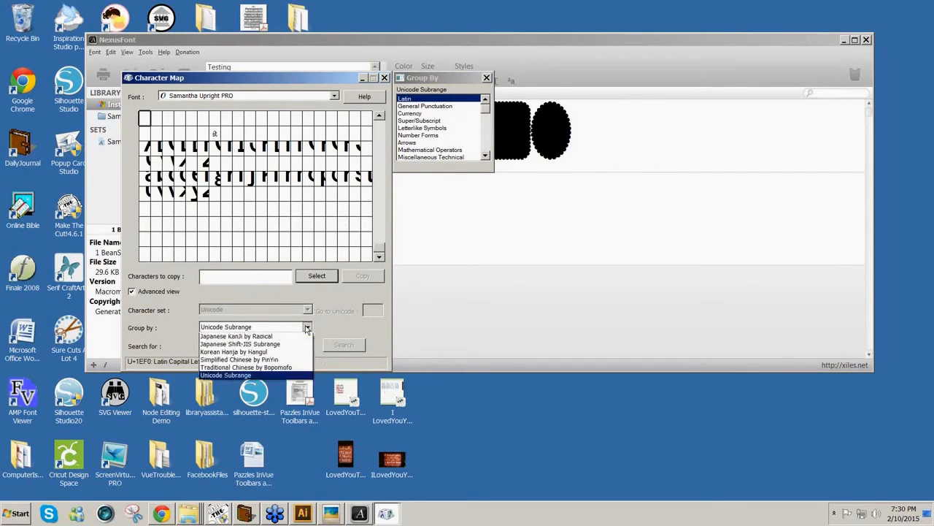
left_click(267, 338)
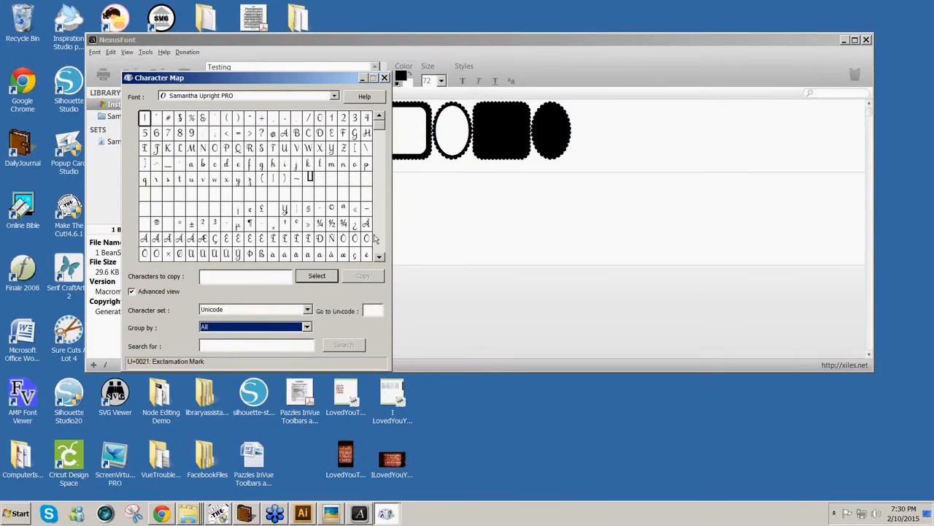
Find the Private Use glyphs of Samantha Upright PRO and add the "Before" word glyph to the characters to copy
left_click_drag(377, 125, 382, 227)
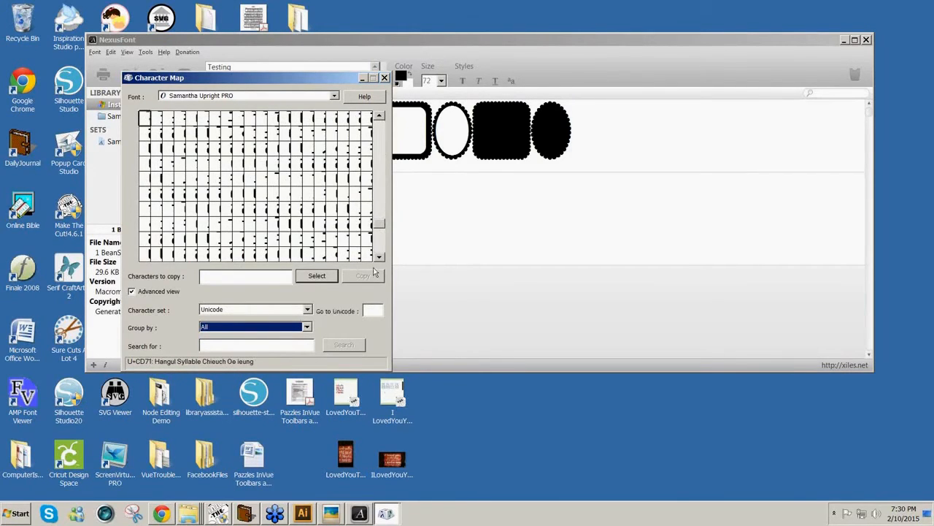
left_click(379, 259)
left_click(379, 259)
left_click(379, 259)
left_click_drag(379, 229, 379, 243)
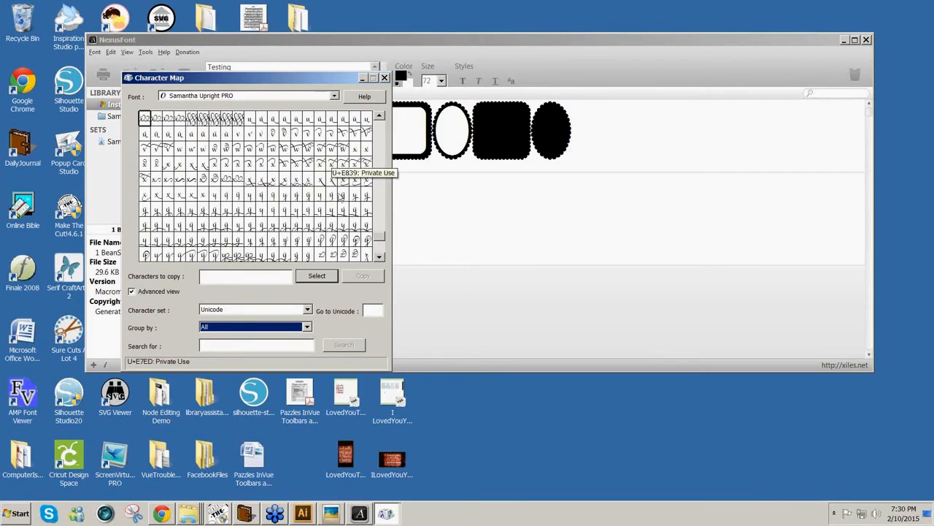
left_click(380, 258)
left_click(379, 259)
left_click(380, 259)
left_click(380, 258)
left_click(380, 259)
left_click(380, 258)
left_click(379, 258)
left_click(380, 259)
left_click(380, 258)
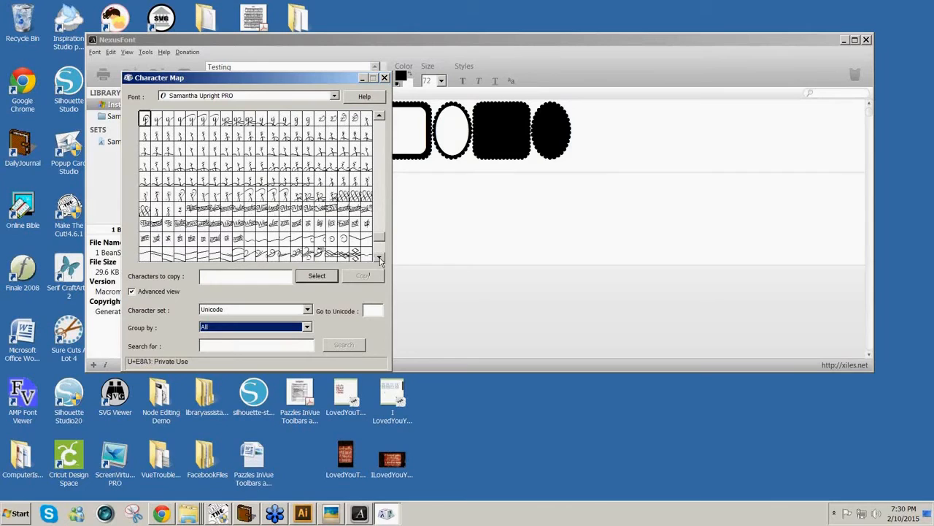
left_click(251, 211)
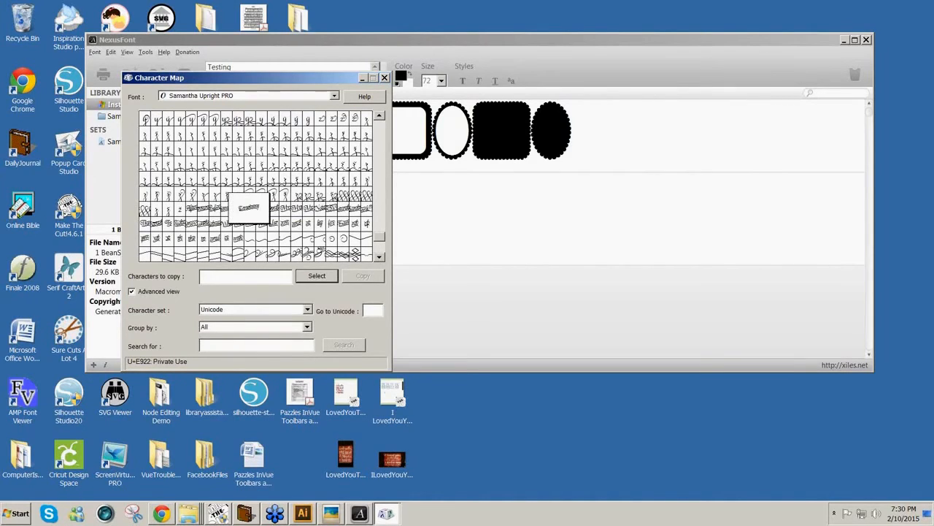
double_click(250, 211)
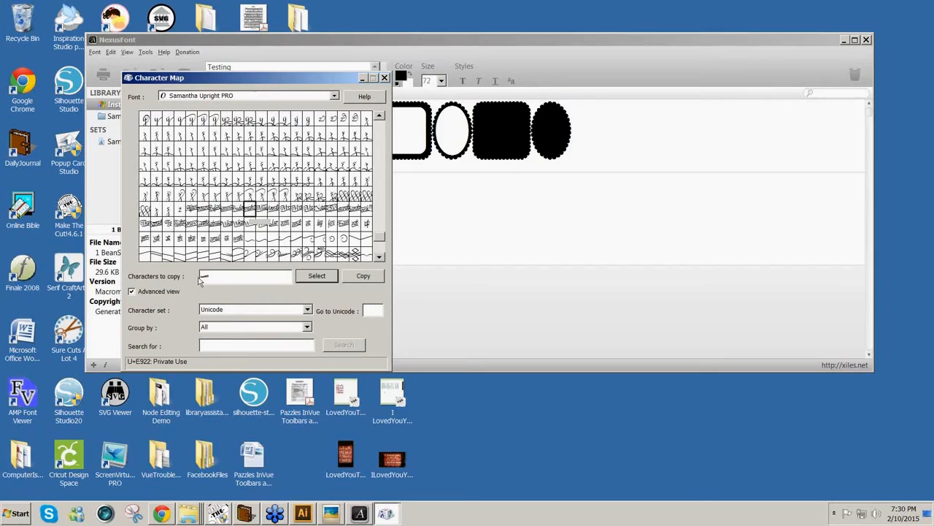
Add a leafy flourish and an ornate capital E to the characters to copy, and copy all three glyphs
double_click(354, 256)
left_click_drag(378, 238, 360, 228)
left_click(332, 195)
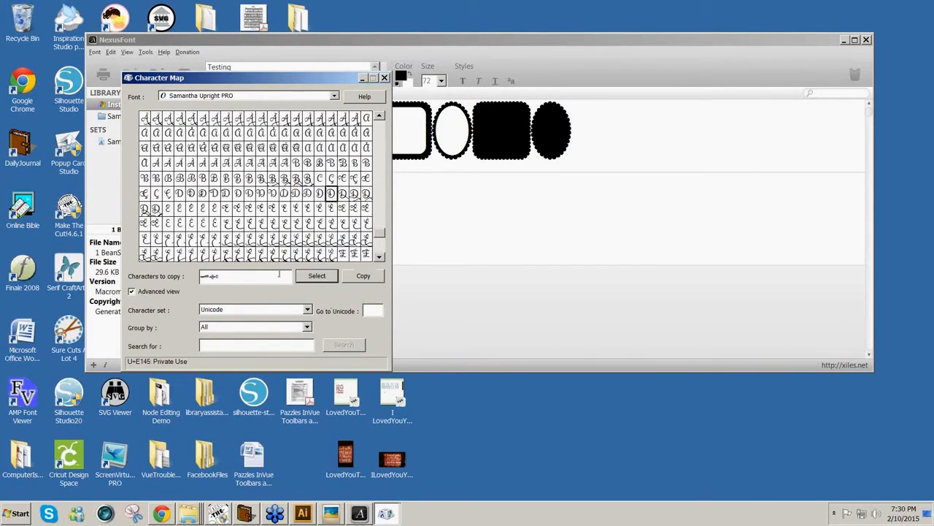
left_click_drag(242, 278, 183, 276)
left_click(361, 279)
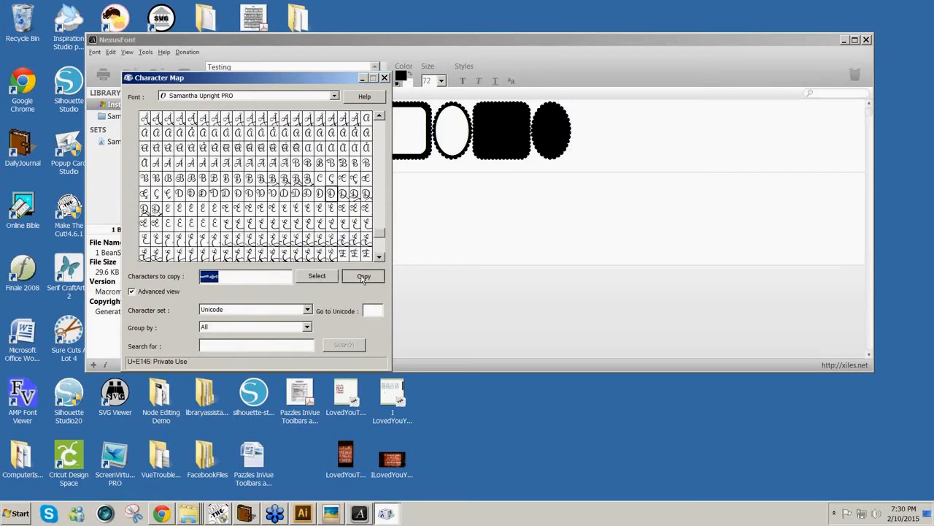
Switch to Make The Cut and add a text group with the copied glyphs pasted as a new line below "I always will."
left_click(217, 514)
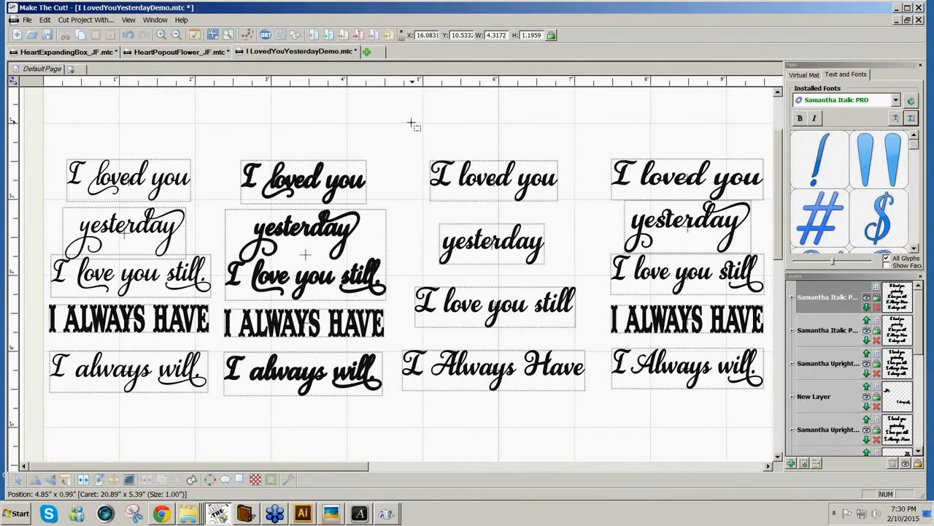
left_click(445, 124)
left_click(912, 119)
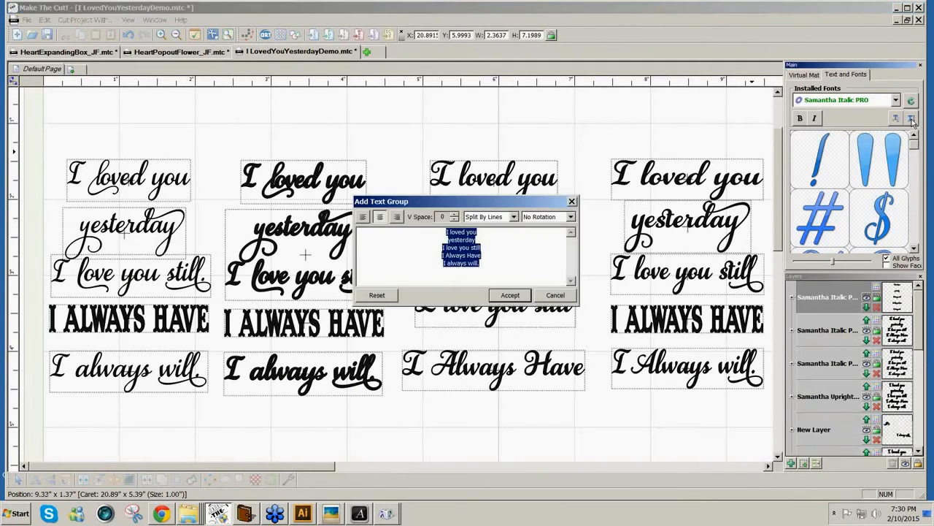
left_click(445, 275)
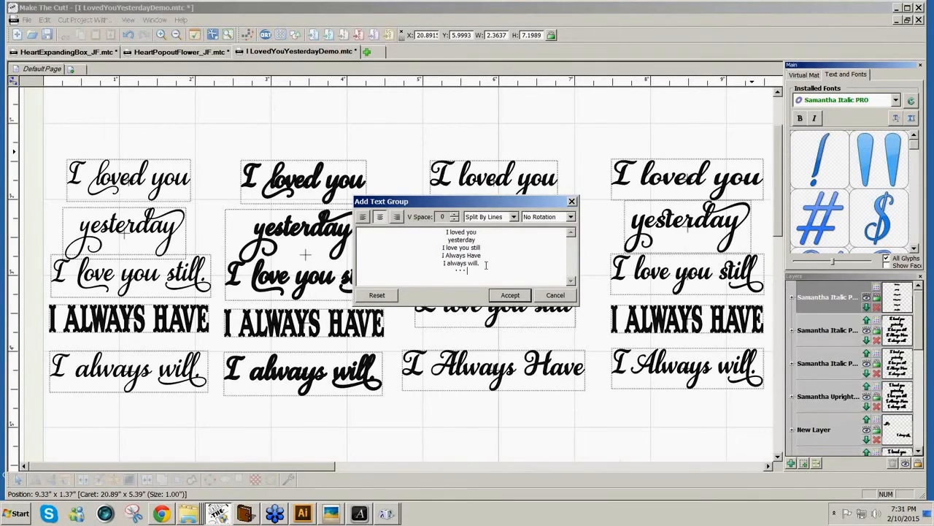
left_click(510, 296)
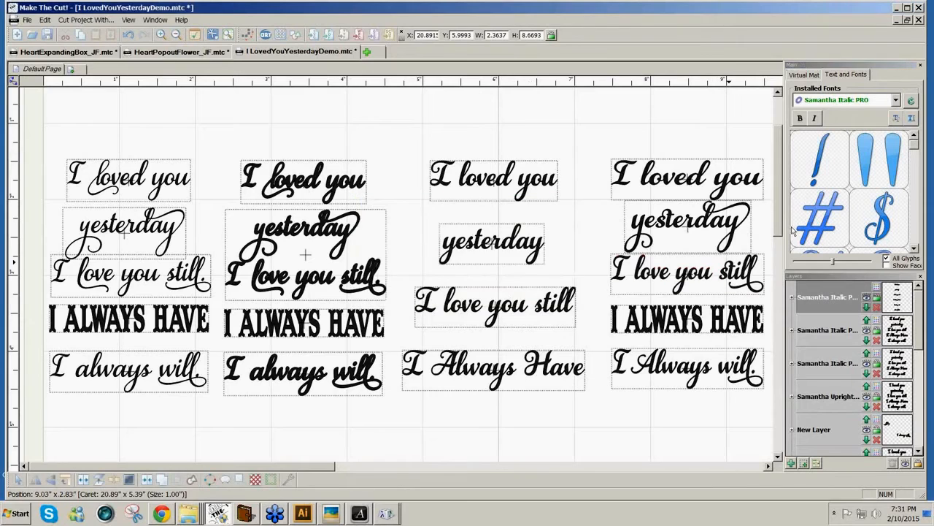
Select the pasted "Before" glyph line of the new text group and enlarge it to about 6.63 by 1.90 inches
left_click_drag(778, 231, 768, 438)
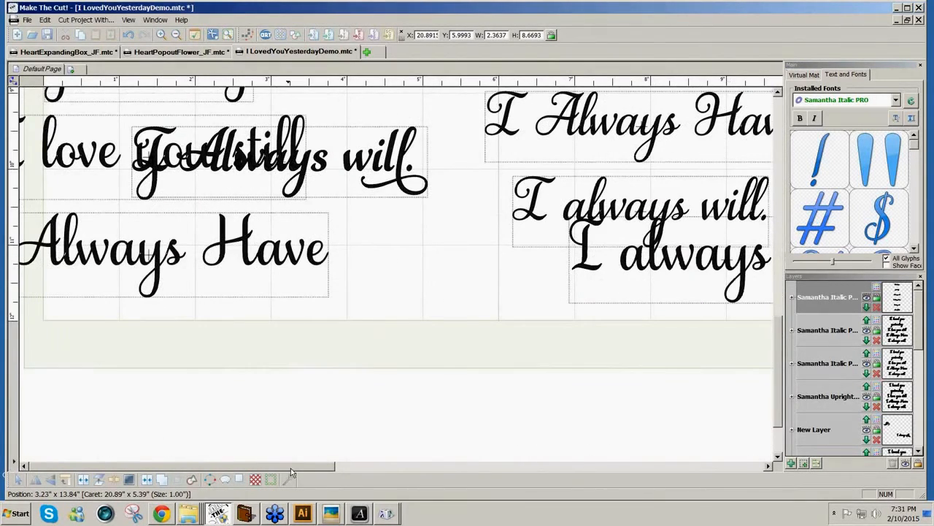
left_click_drag(290, 468, 841, 461)
left_click_drag(318, 464, 766, 468)
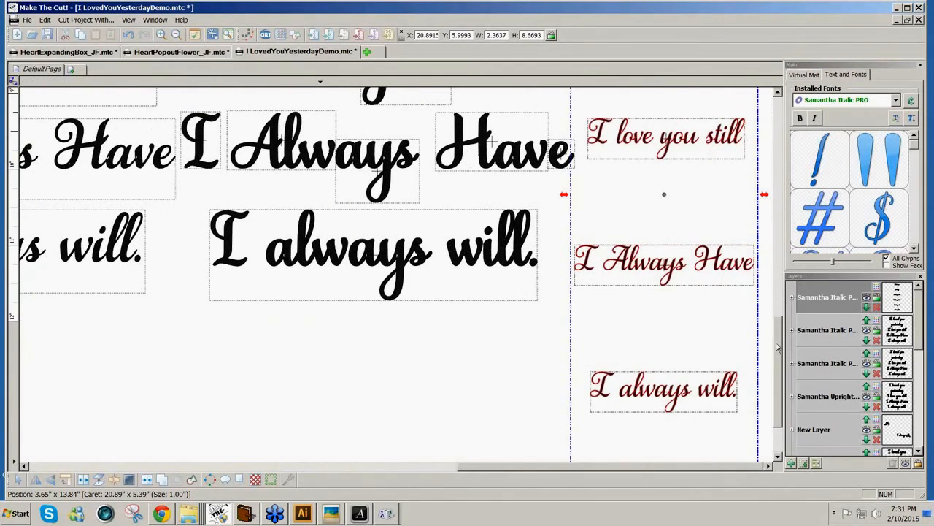
scroll(778, 349, "down", 2)
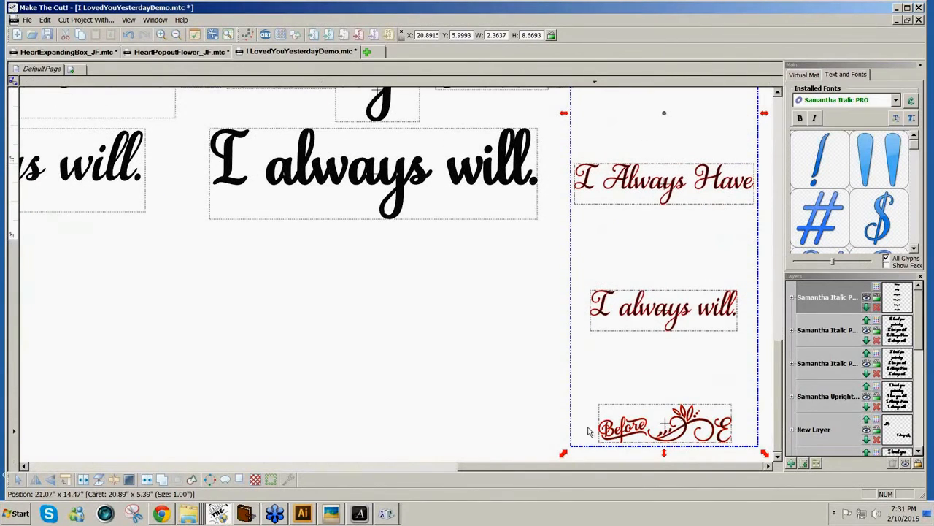
left_click(544, 421)
left_click_drag(528, 375, 759, 454)
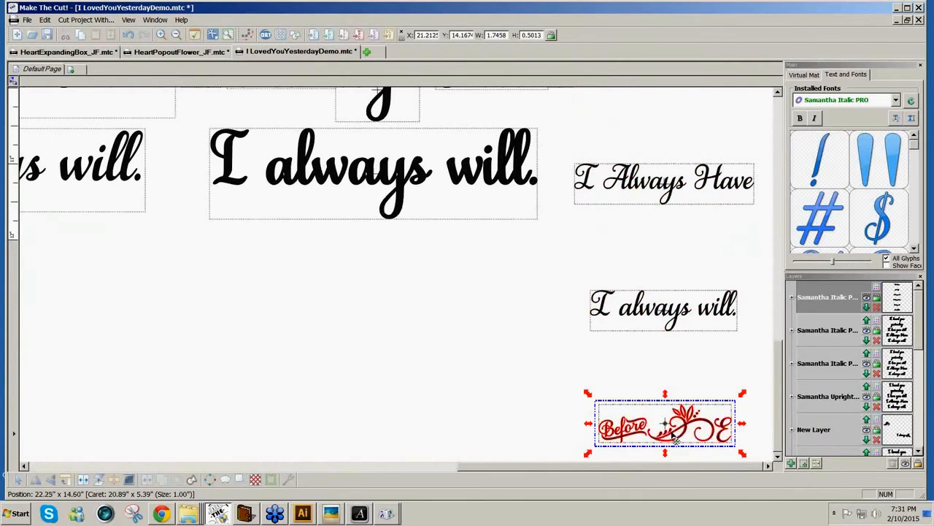
left_click_drag(588, 395, 217, 310)
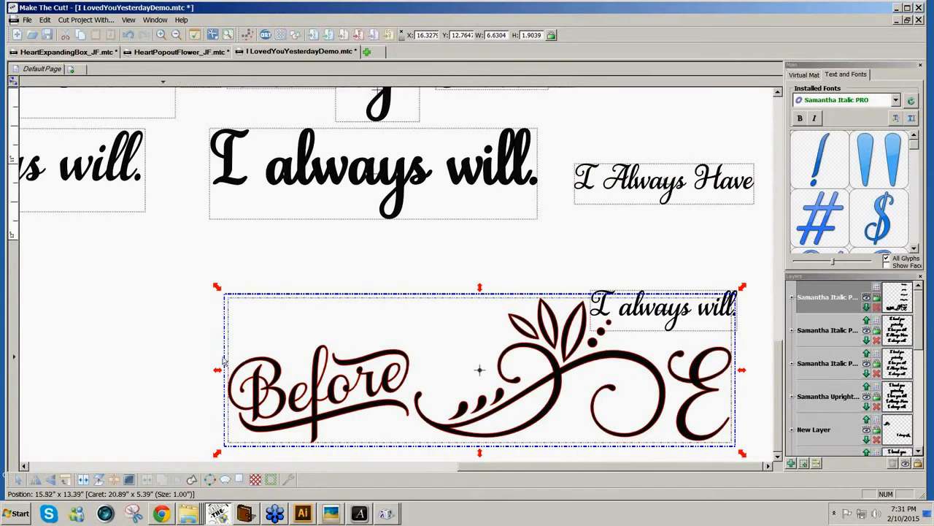
Move the enlarged glyph line into the empty space below the large bold "I always will." text
left_click_drag(367, 386, 197, 392)
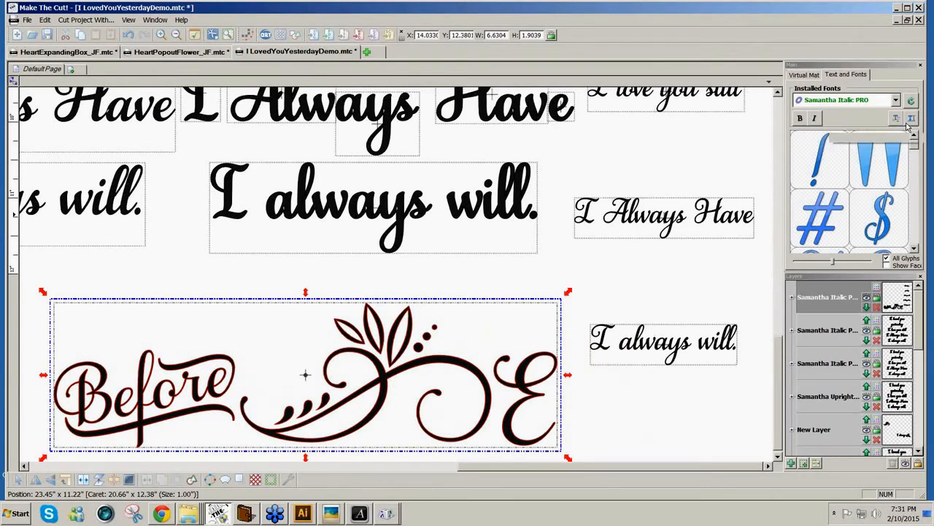
scroll(387, 394, "up", 2)
left_click(384, 401)
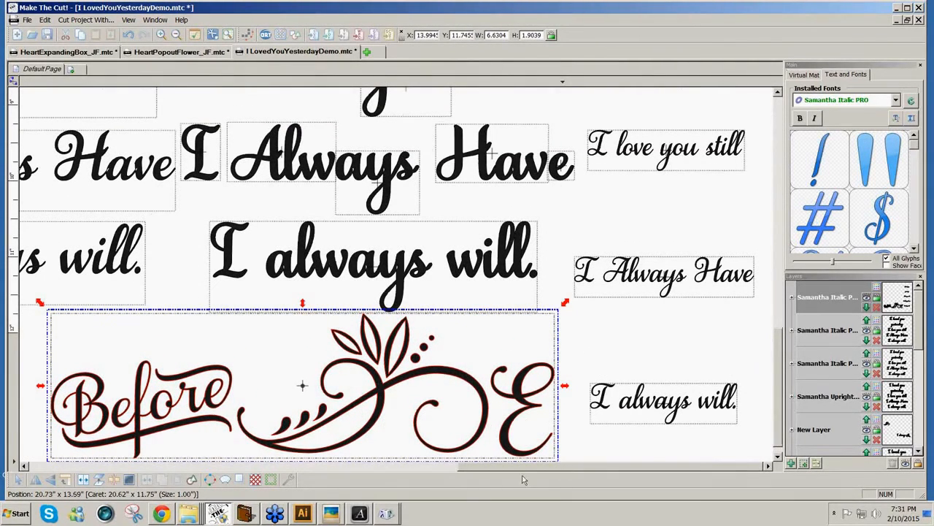
Switch to NexusFont and open its own Charmap for the font 1 BeanSprout DNA
left_click(360, 513)
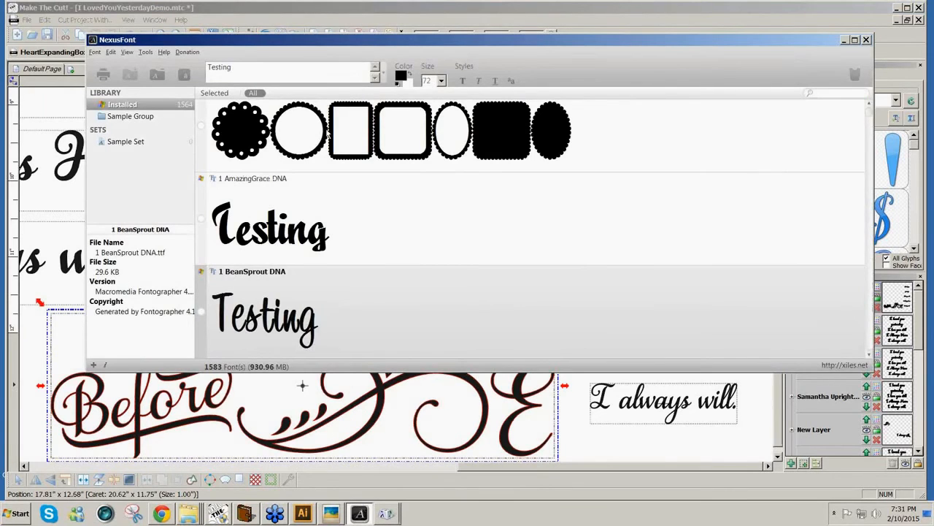
left_click(145, 53)
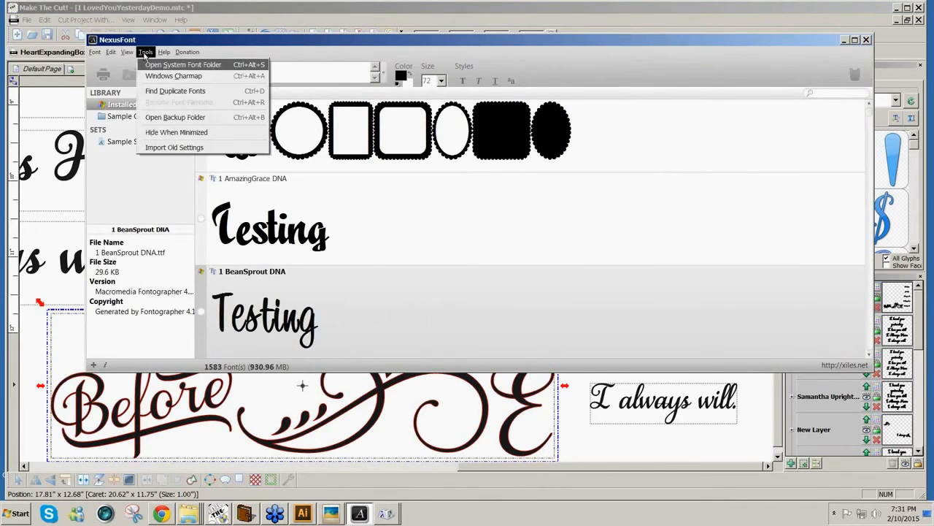
mouse_move(99, 55)
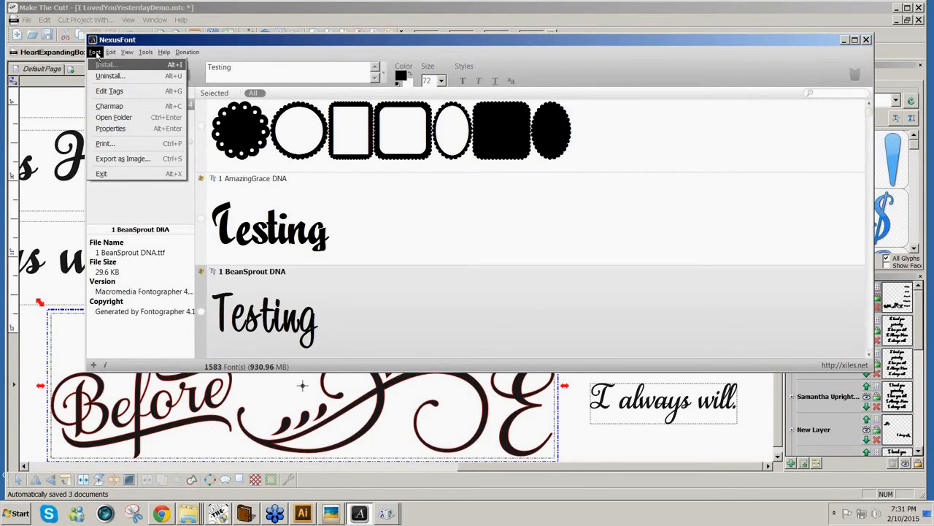
left_click(109, 106)
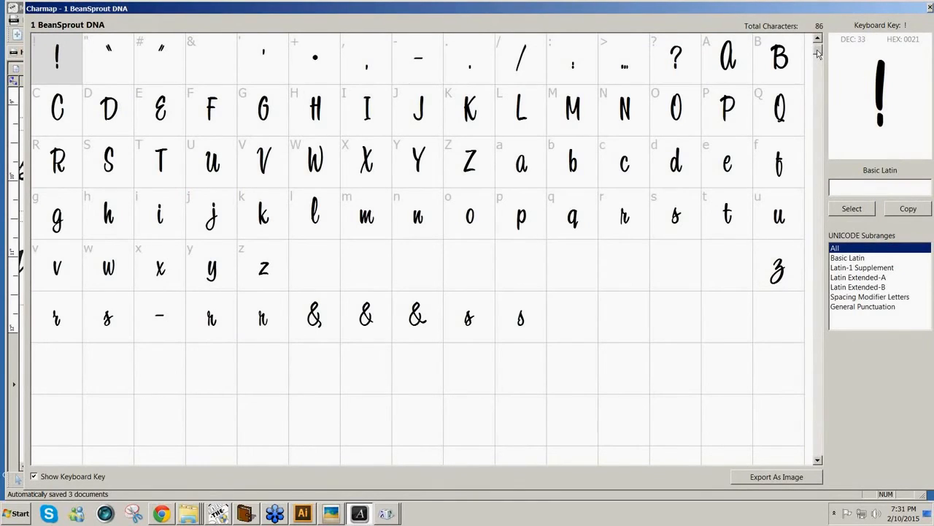
Look through the 1 BeanSprout DNA character grid and its Unicode subranges for alternate glyphs
mouse_move(817, 48)
left_mouse_down()
mouse_move(817, 77)
mouse_move(817, 48)
left_mouse_up()
left_click(859, 260)
left_click(863, 308)
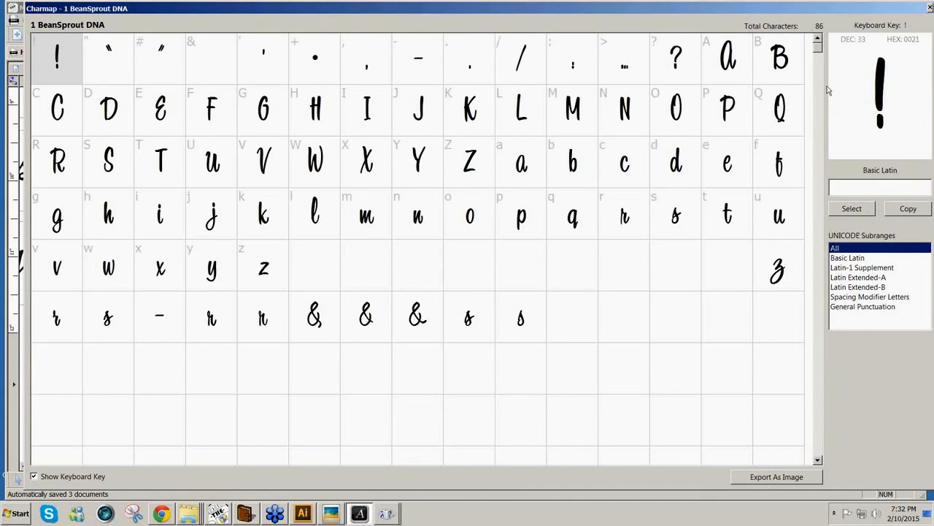
left_click_drag(818, 51, 815, 102)
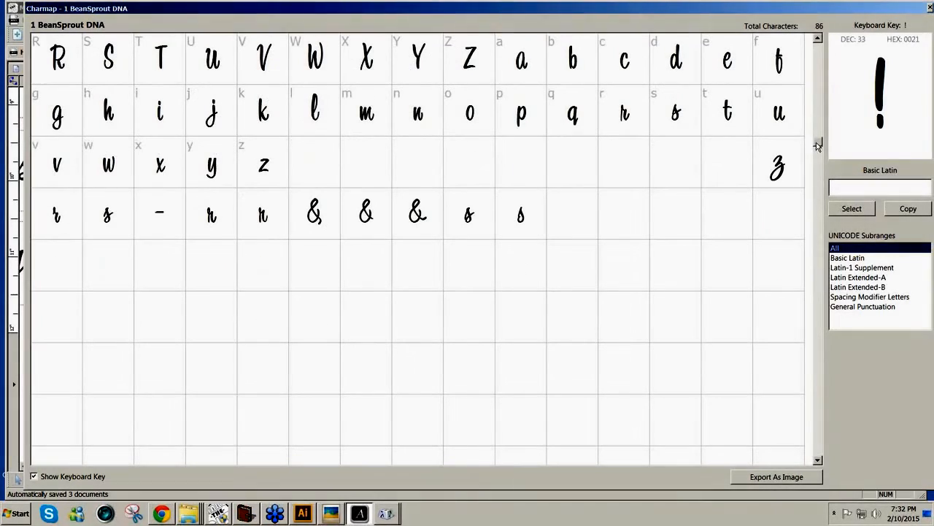
scroll(813, 141, "down", 2)
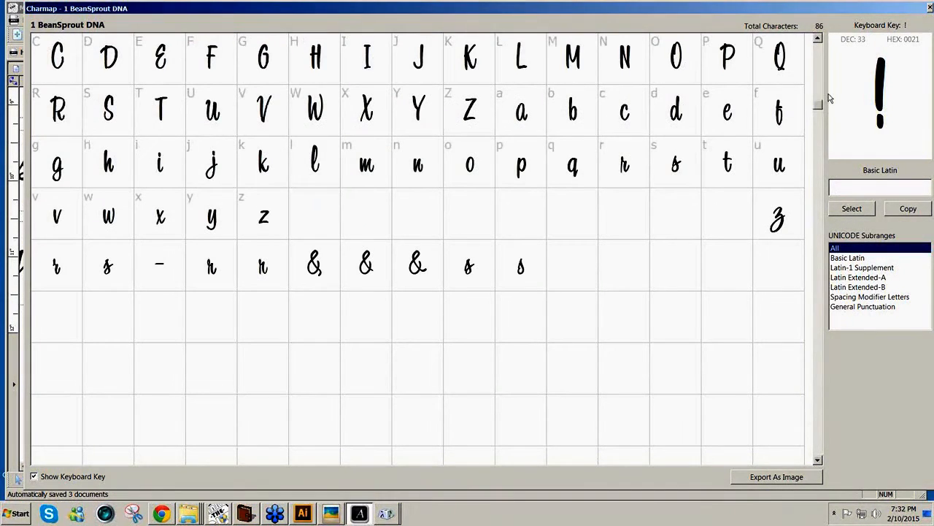
Shift the Charmap window sideways and turn off the keyboard key labels on the characters
left_click_drag(856, 12, 737, 12)
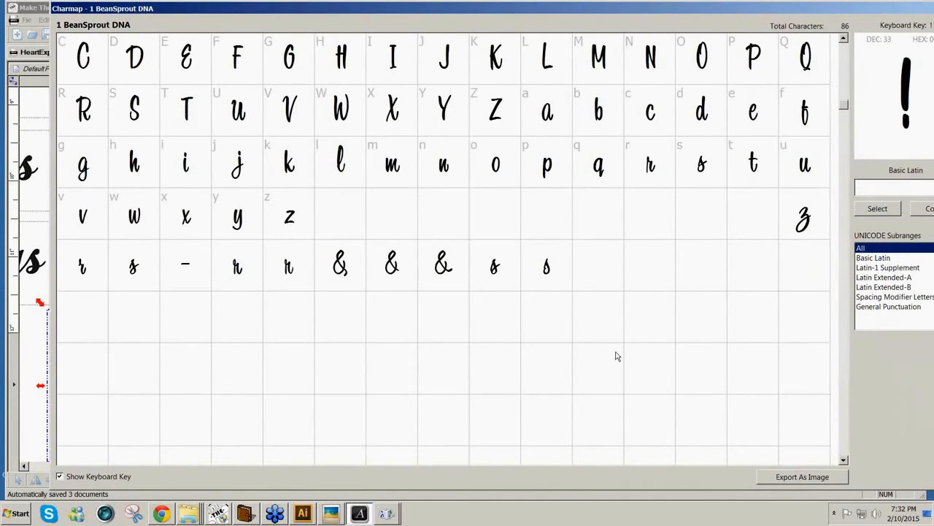
left_click(59, 476)
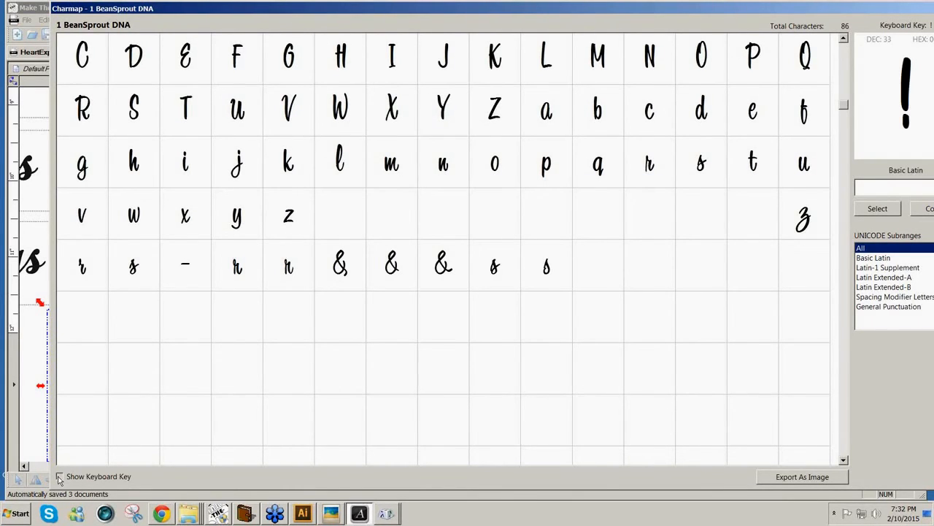
Turn the keyboard key labels back on for the characters and move the Charmap window lower on the screen
left_click(59, 477)
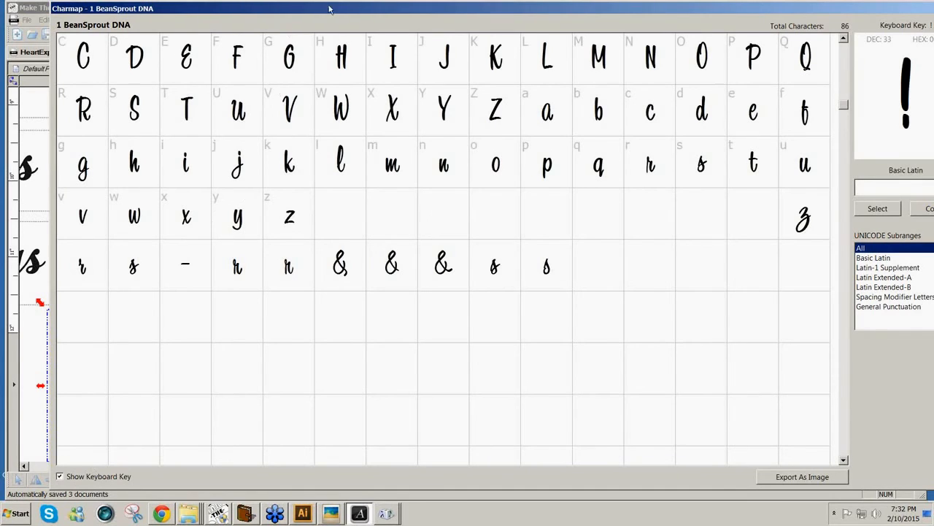
left_click_drag(322, 9, 298, 56)
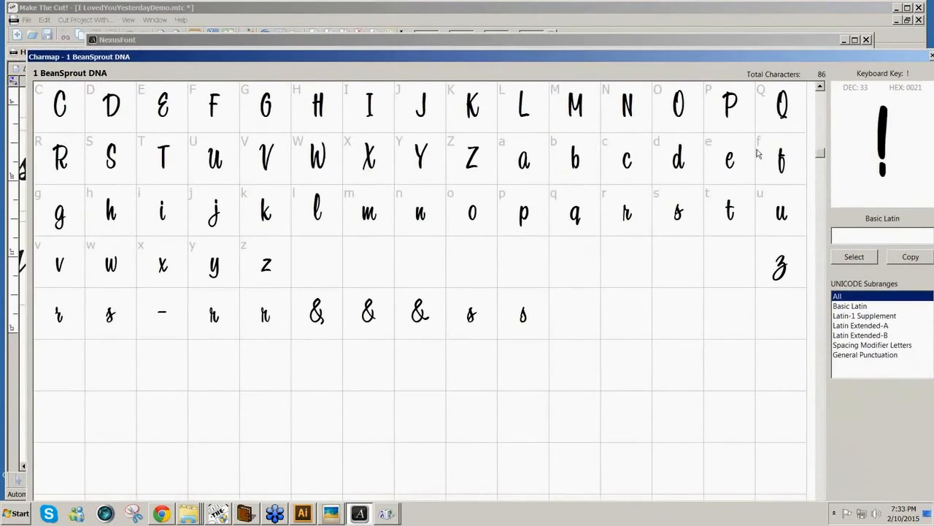
Look through the 1 BeanSprout DNA grid from its first character to its last and close the Charmap
left_click_drag(826, 151, 822, 99)
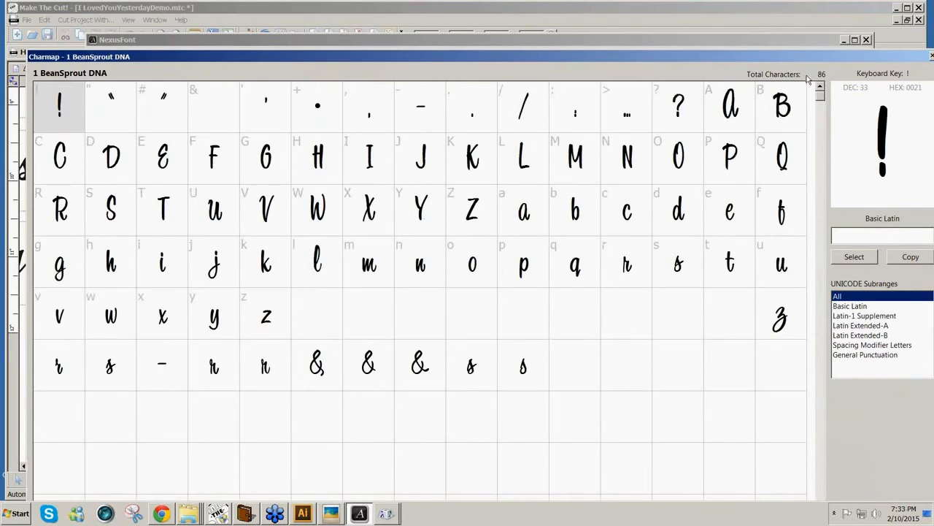
left_click_drag(820, 100, 819, 505)
scroll(824, 309, "down", 3)
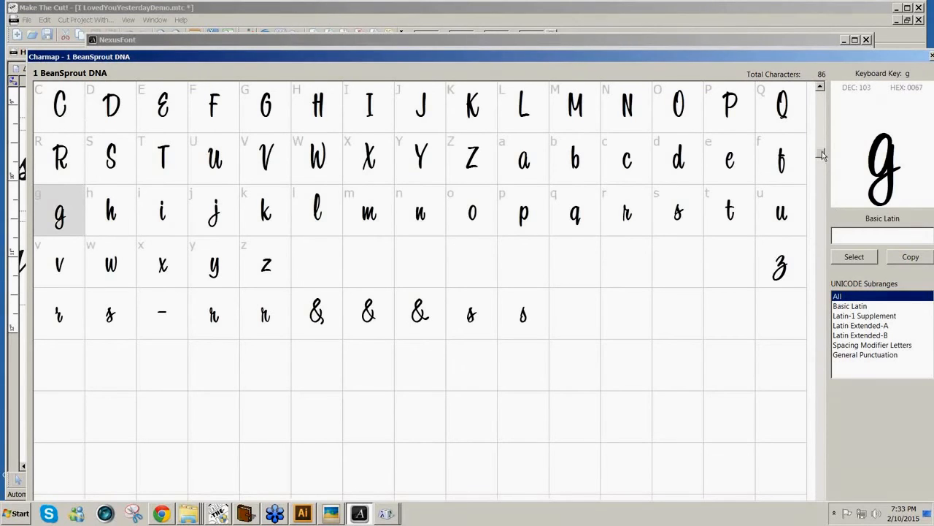
scroll(822, 154, "down", 3)
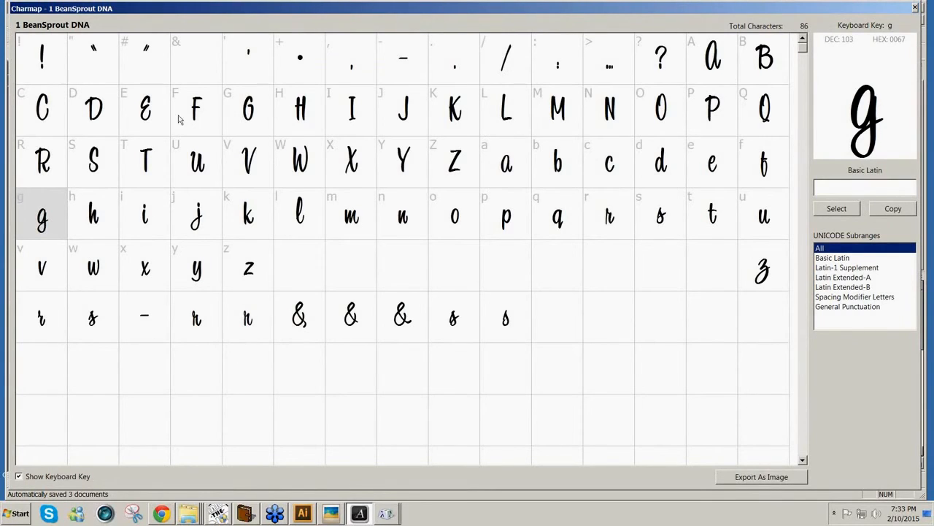
left_click(917, 7)
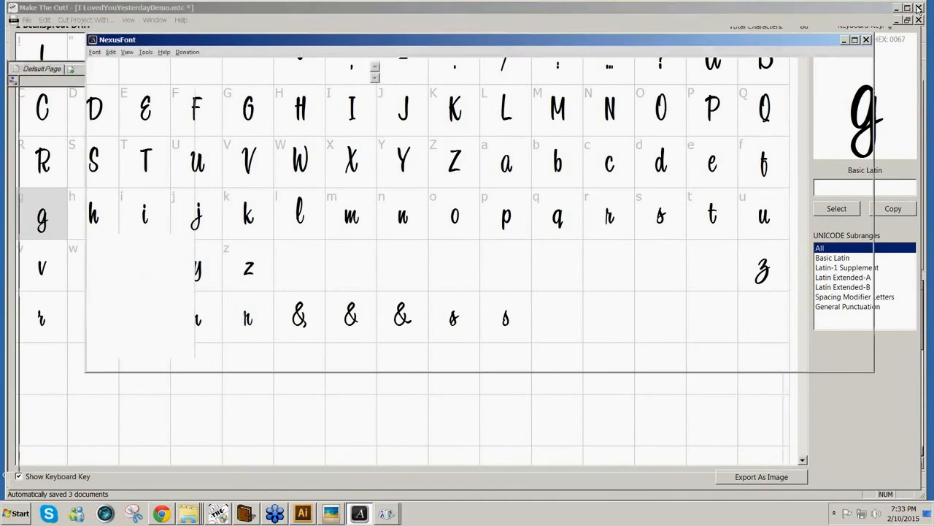
left_click(95, 52)
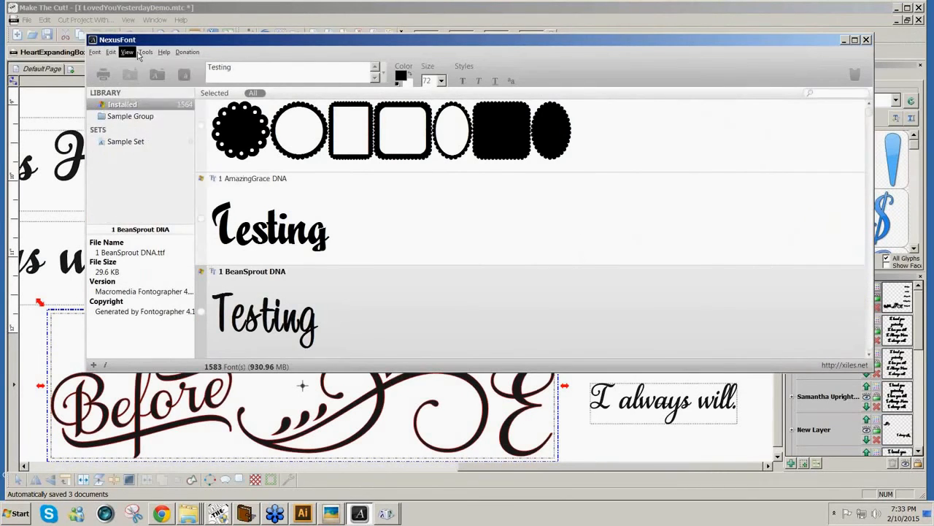
mouse_move(127, 52)
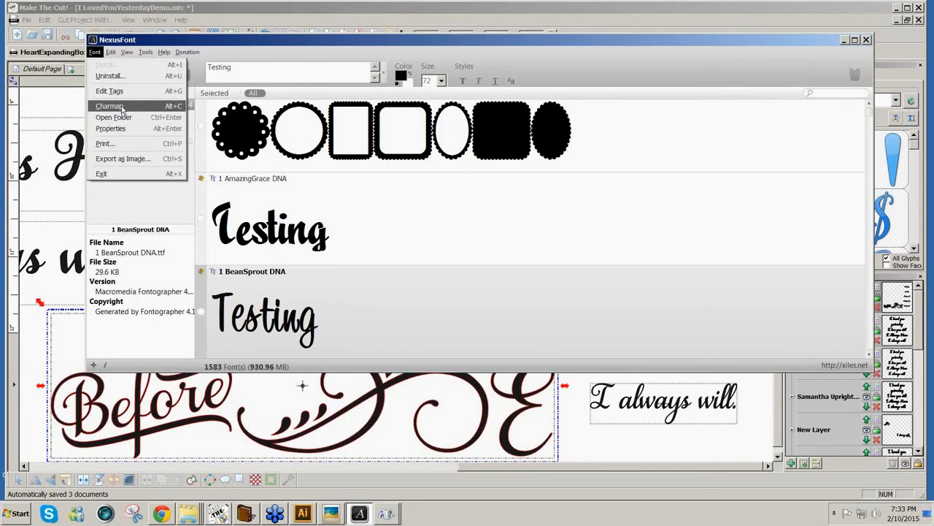
left_click(75, 108)
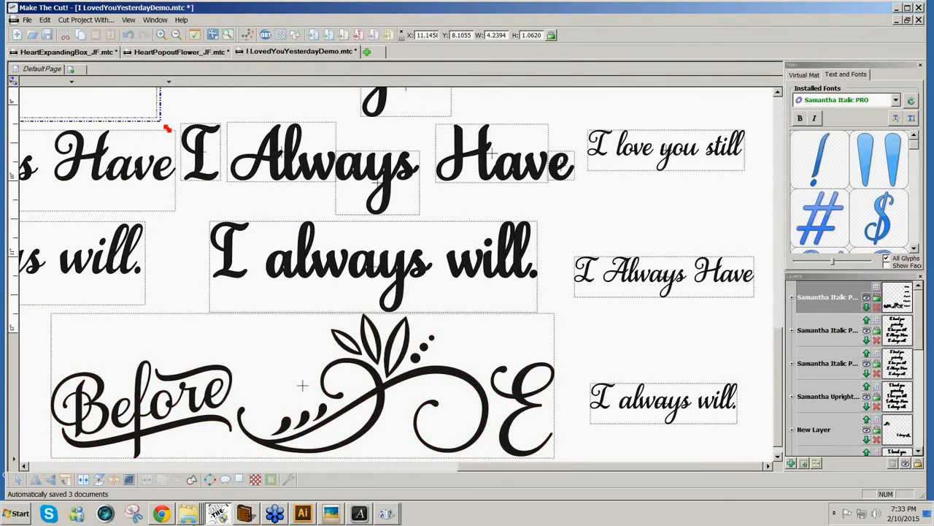
left_click(360, 514)
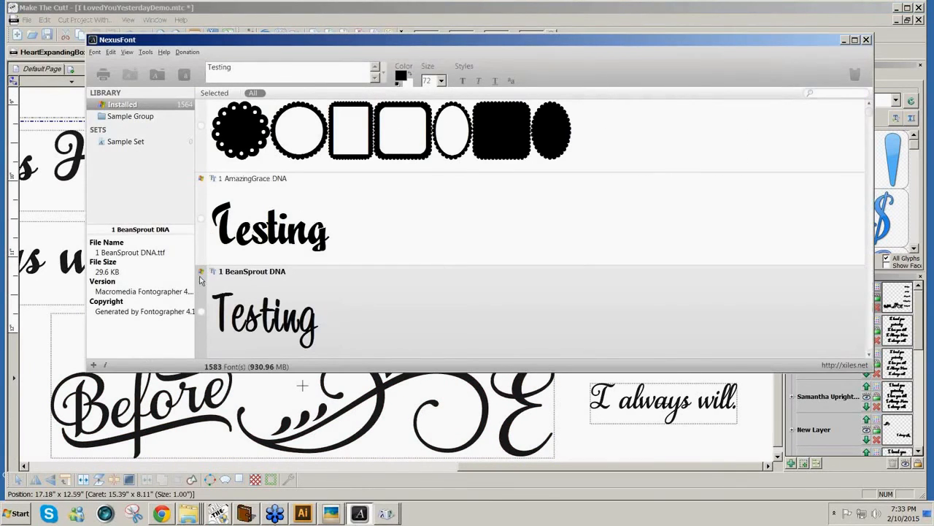
Find SamanthaUprightPRO among NexusFont's installed fonts and open its Charmap
scroll(241, 266, "down", 3)
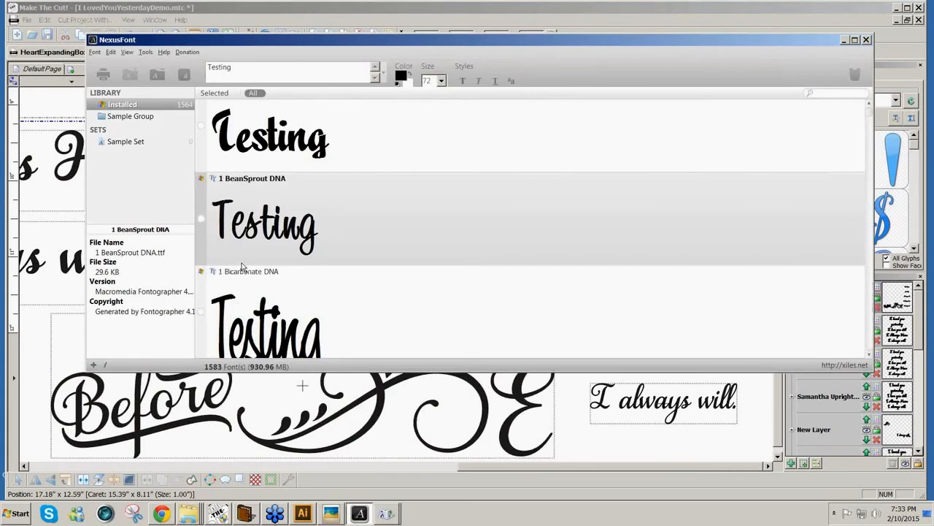
scroll(242, 265, "down", 15)
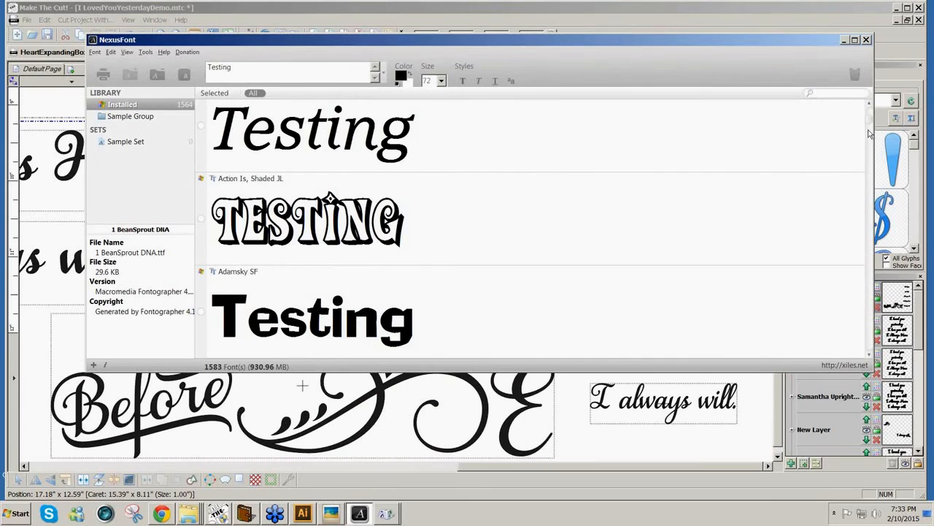
left_click_drag(869, 133, 862, 228)
key("s")
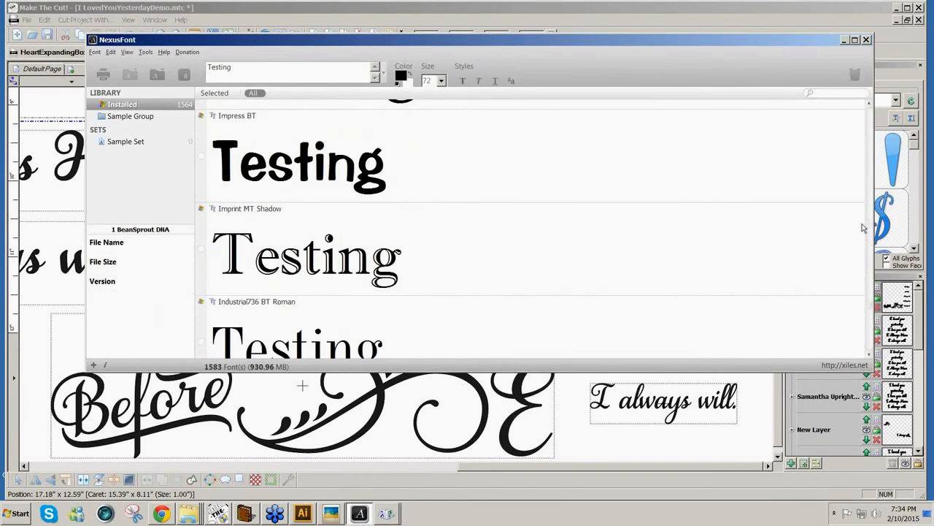
scroll(868, 182, "up", 5)
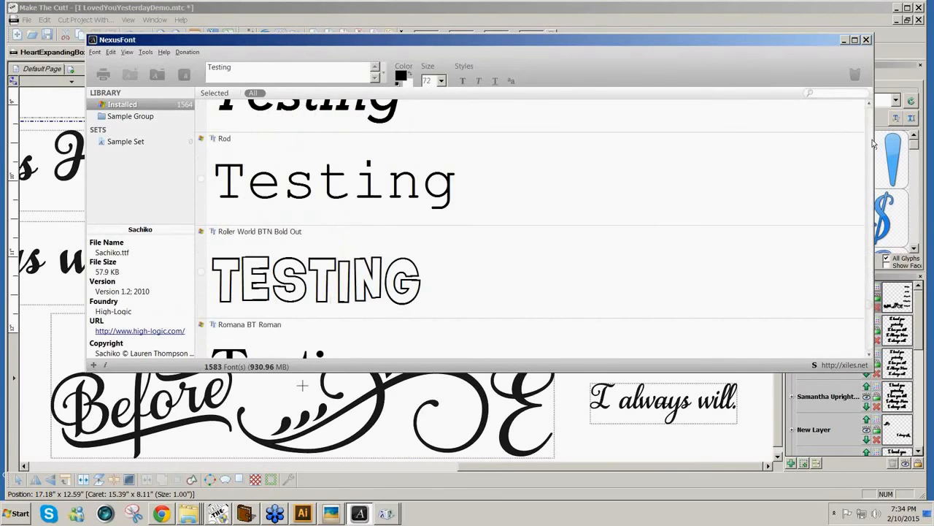
scroll(870, 143, "up", 8)
scroll(870, 143, "up", 10)
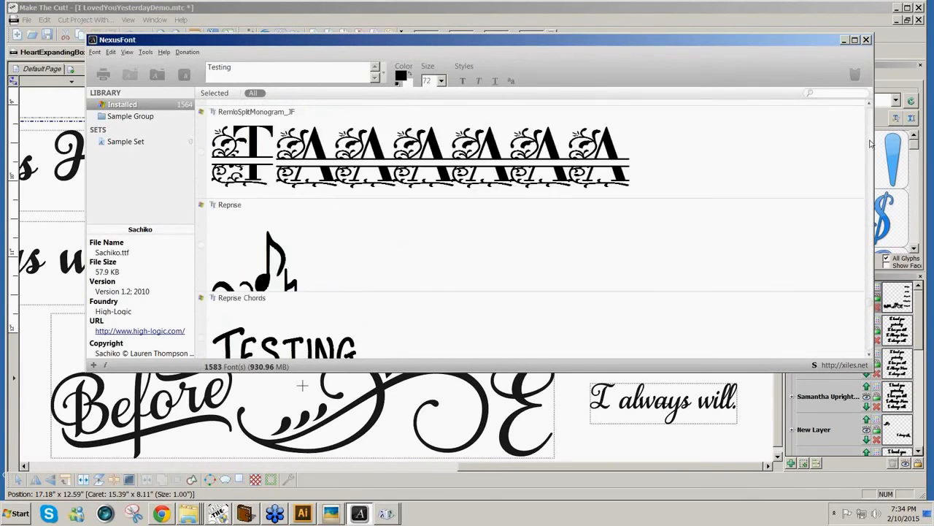
scroll(871, 143, "up", 10)
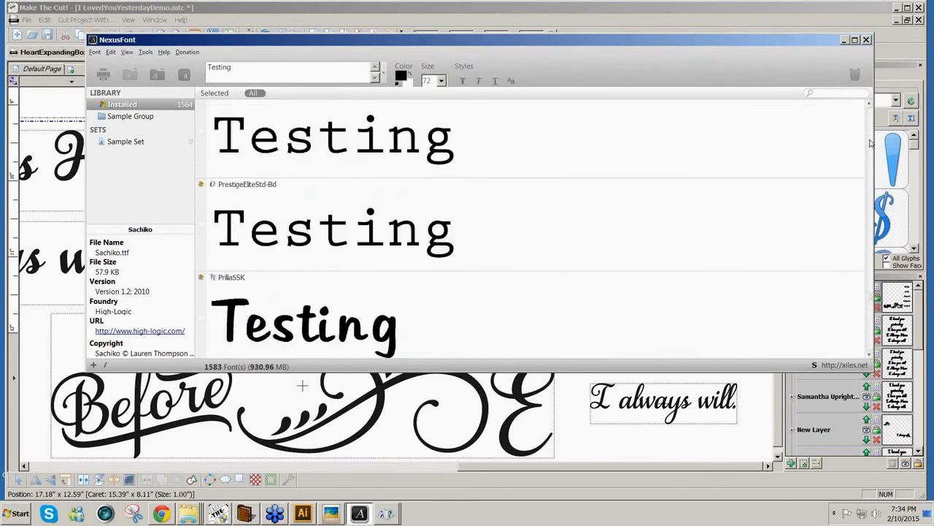
mouse_move(868, 292)
left_mouse_down()
mouse_move(873, 230)
mouse_move(862, 309)
left_mouse_up()
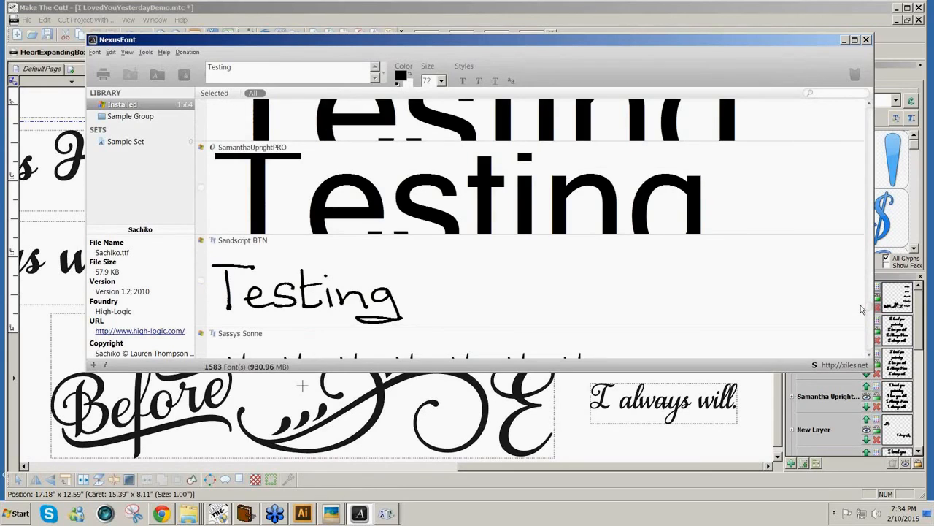
left_click(556, 209)
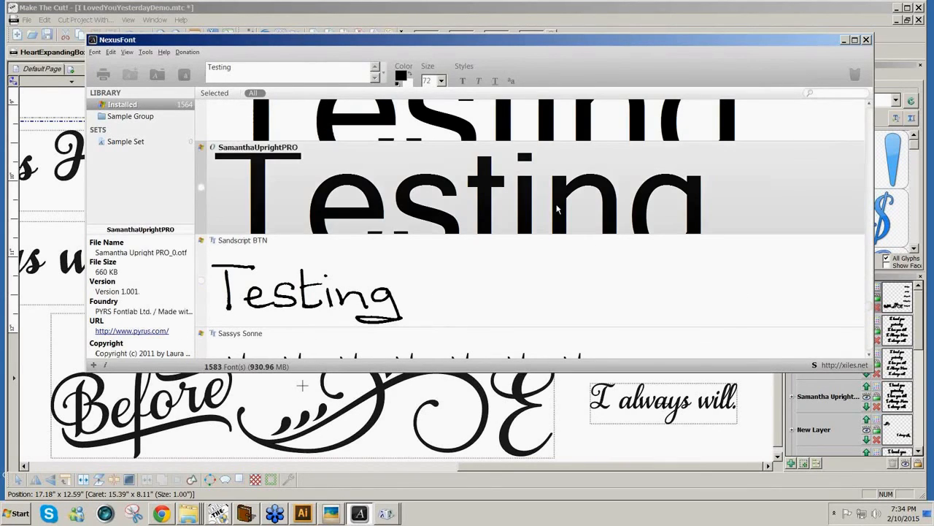
left_click(95, 56)
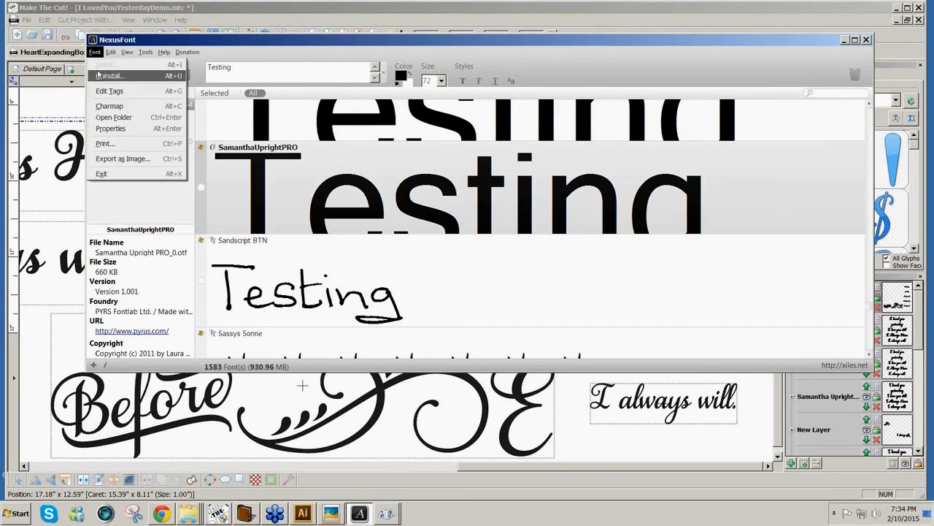
left_click(116, 107)
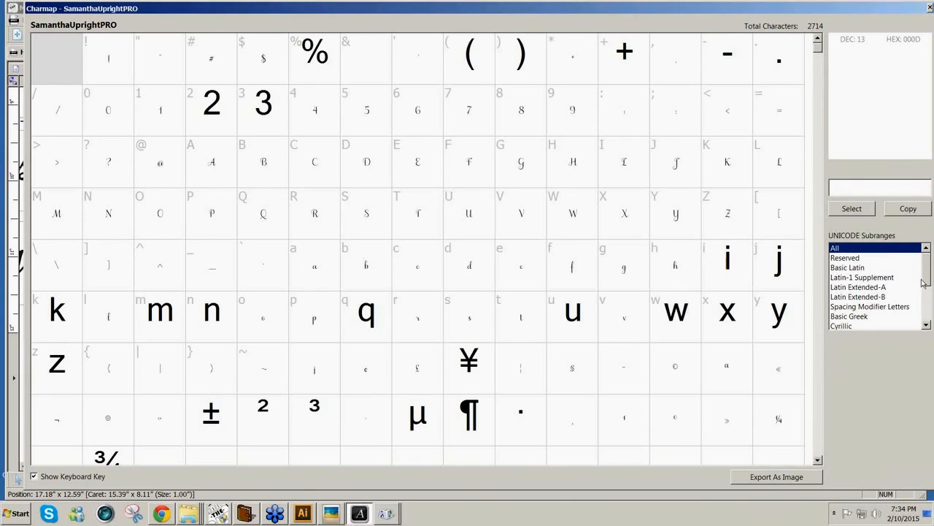
Show the Private Use Area subrange of SamanthaUprightPRO and browse down to the alternate lowercase a and b glyphs
left_click_drag(928, 275, 925, 301)
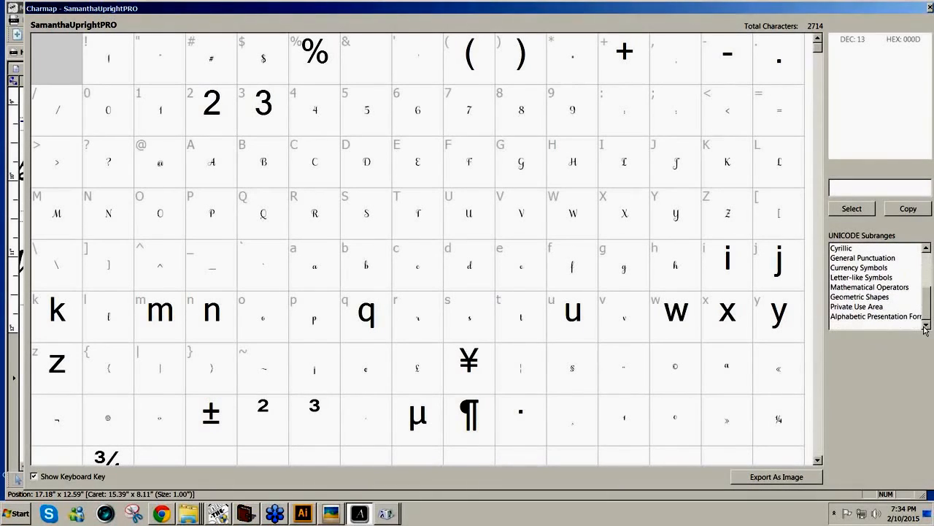
left_click(859, 307)
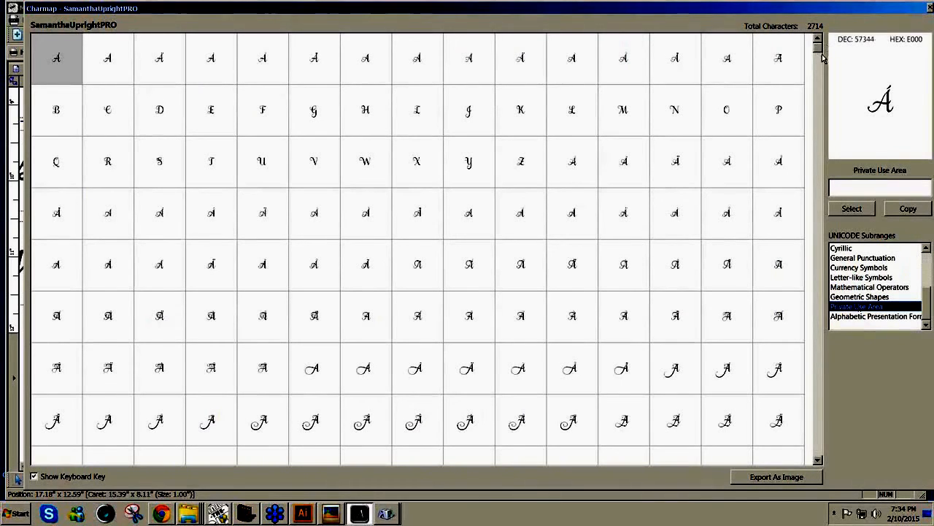
left_click_drag(820, 56, 819, 232)
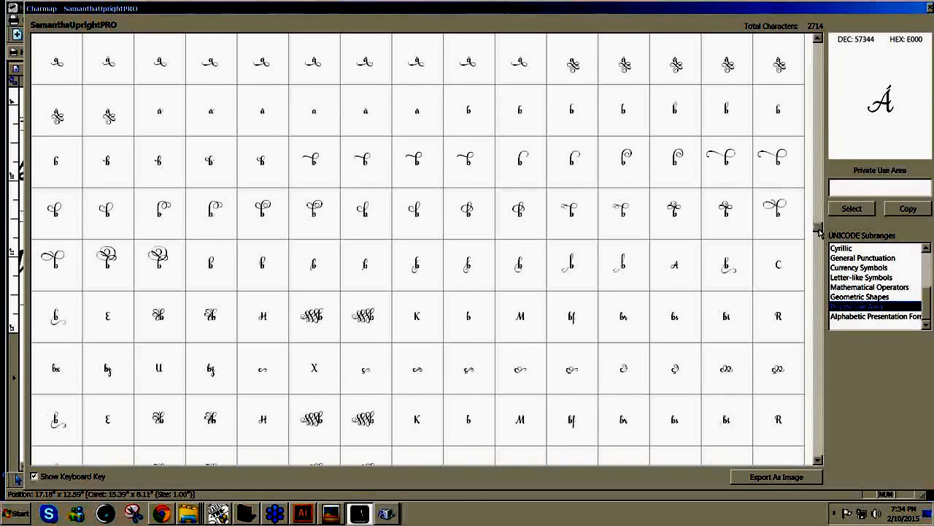